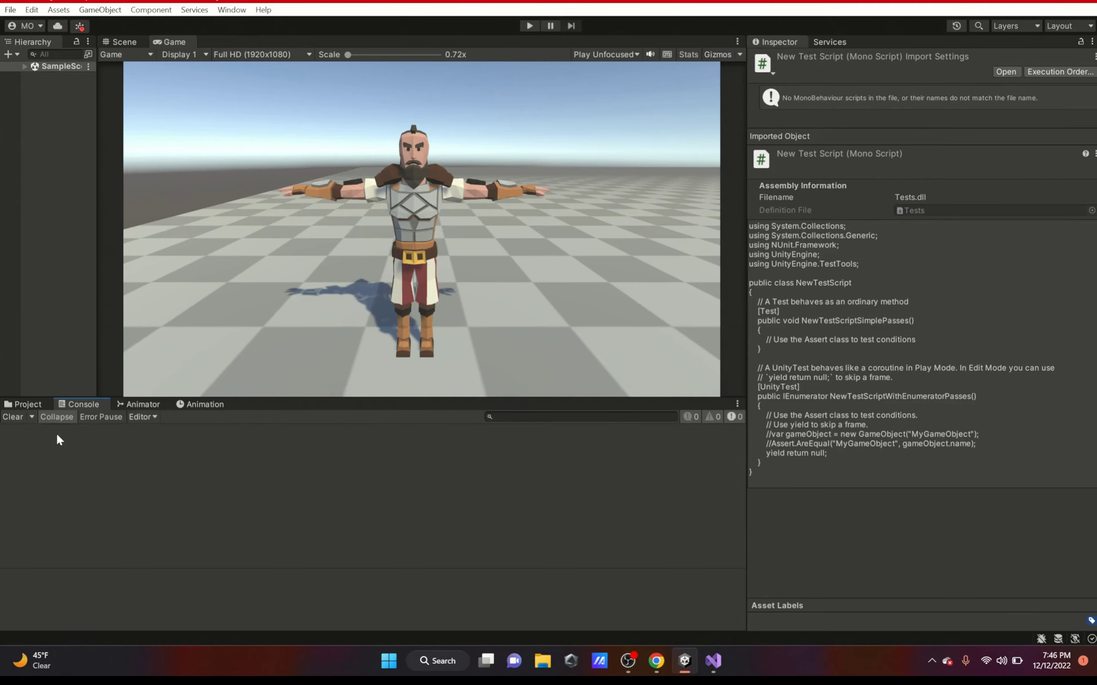
Step: Check the compile error in the Unity console and open NewTestScript.cs at the line it refers to
key(alt+Tab)
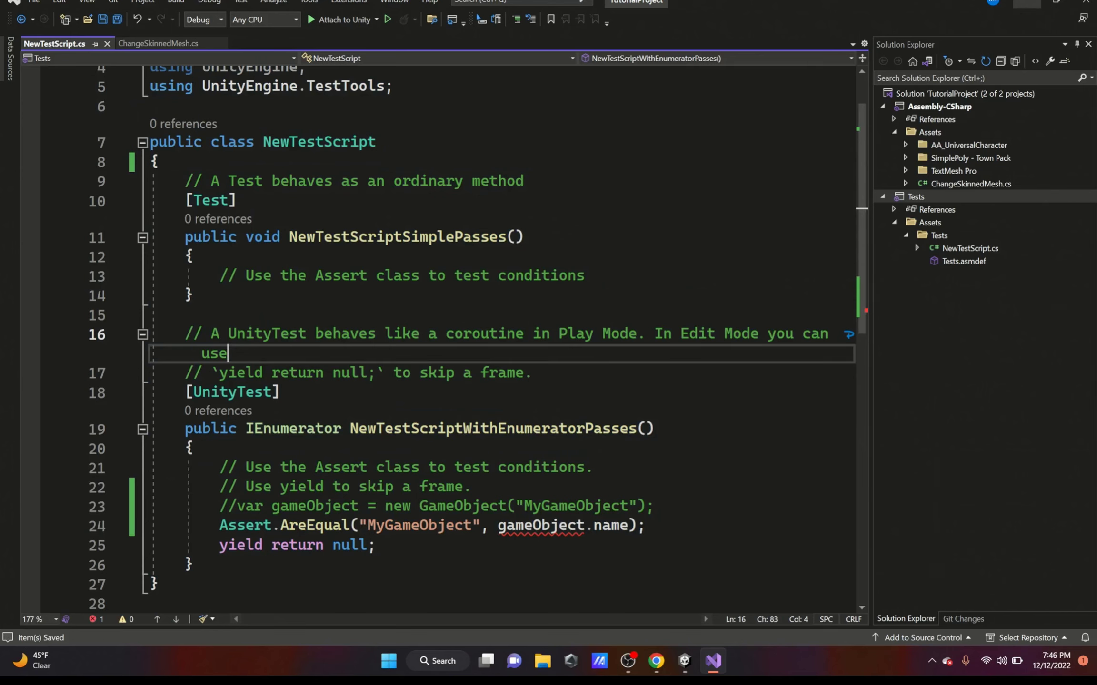
key(alt+Tab)
click(28, 437)
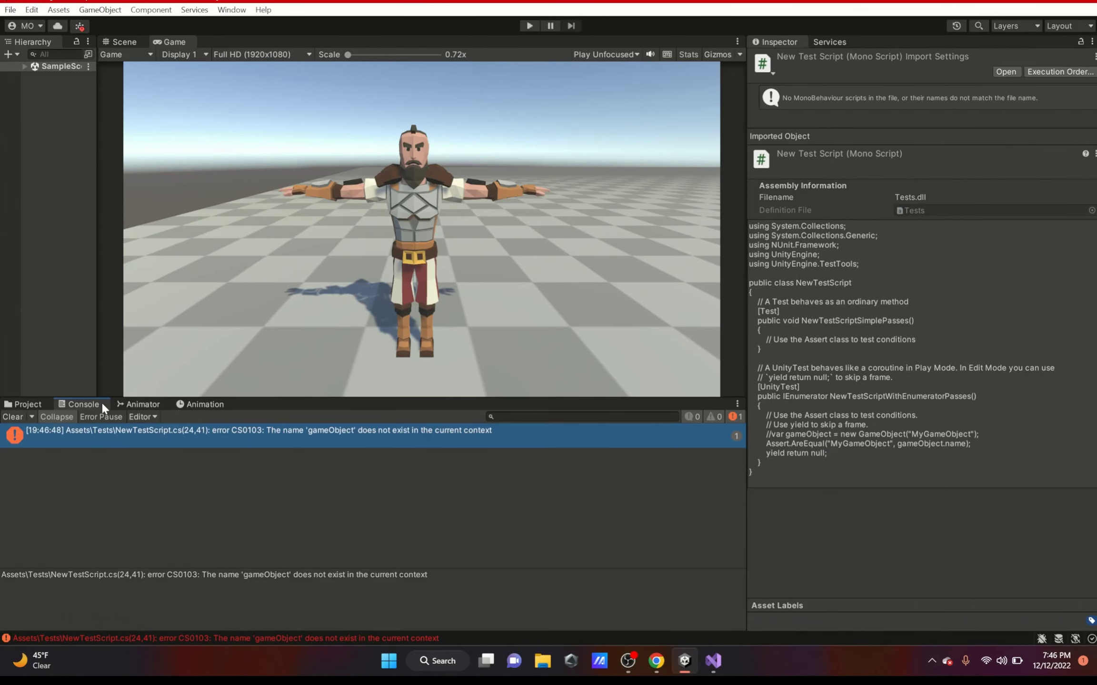
click(7, 420)
double_click(229, 431)
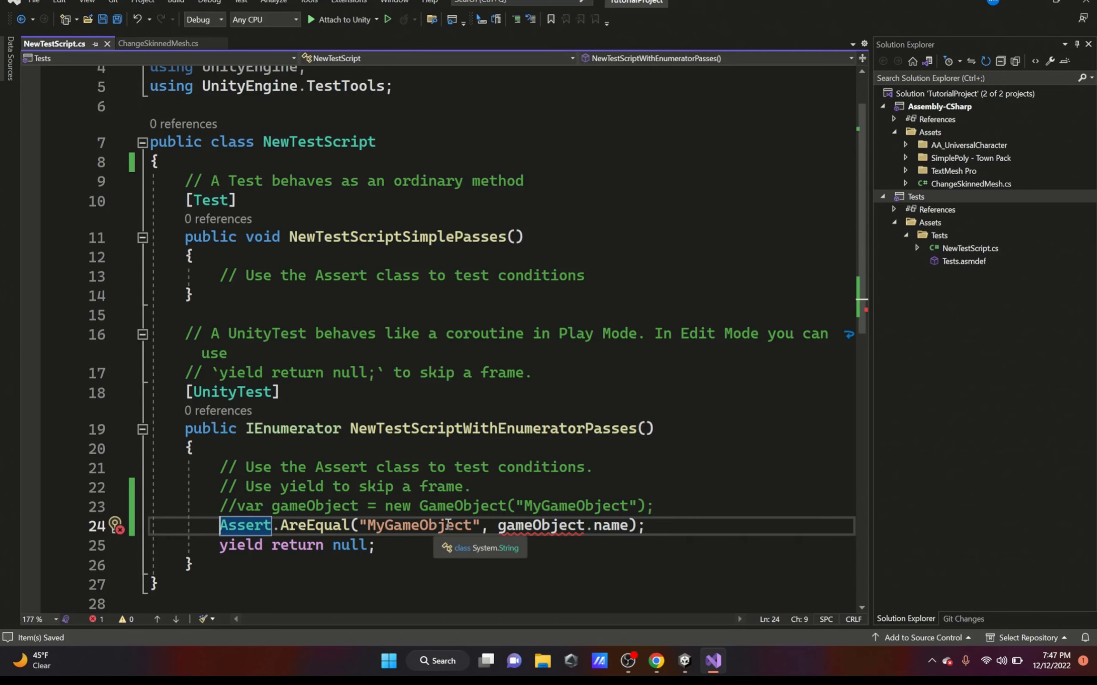
Step: Comment out the Assert.AreEqual line in NewTestScript.cs, save the script and return to Unity
text(//)
key(ctrl+s)
key(alt+Tab)
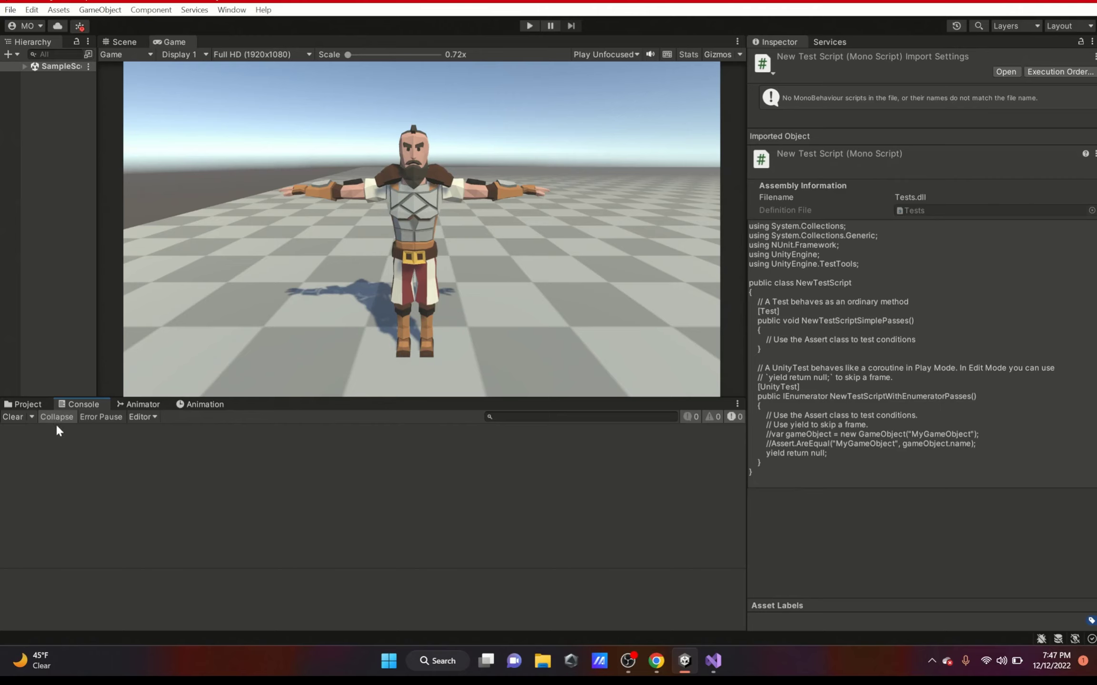
Step: In ChangeSkinnedMesh.cs, add Debug.Log("HI EVERYONE!!"); after the ChangeMesh() call in Update, save, and return to Unity
click(712, 663)
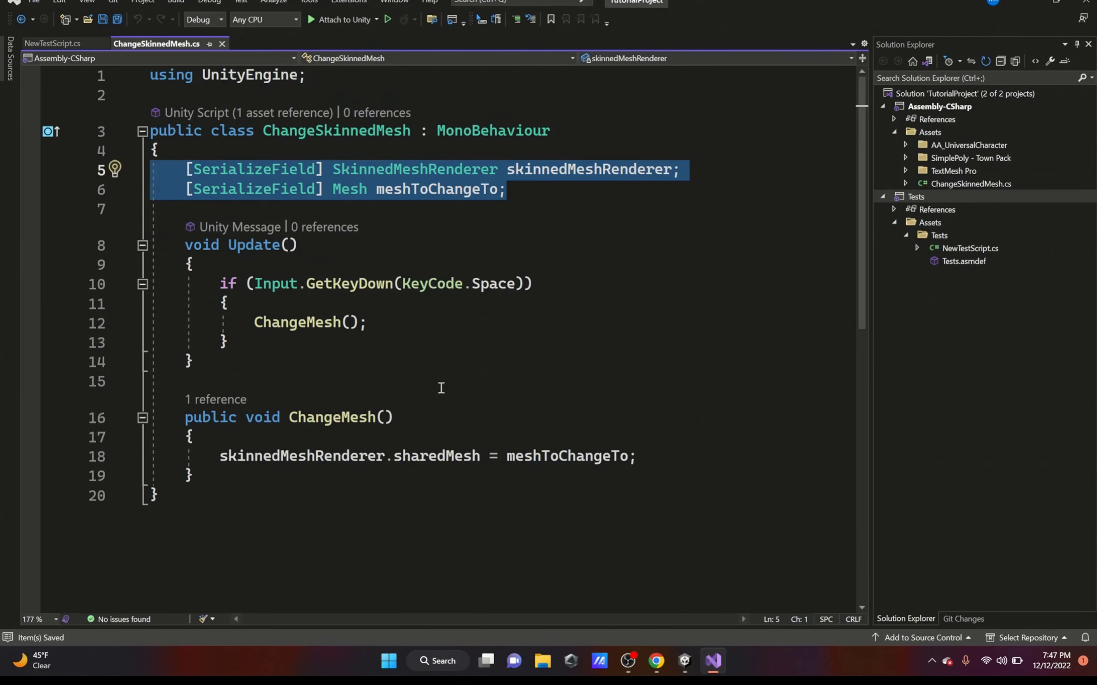
click(406, 327)
key(Return)
text(debul)
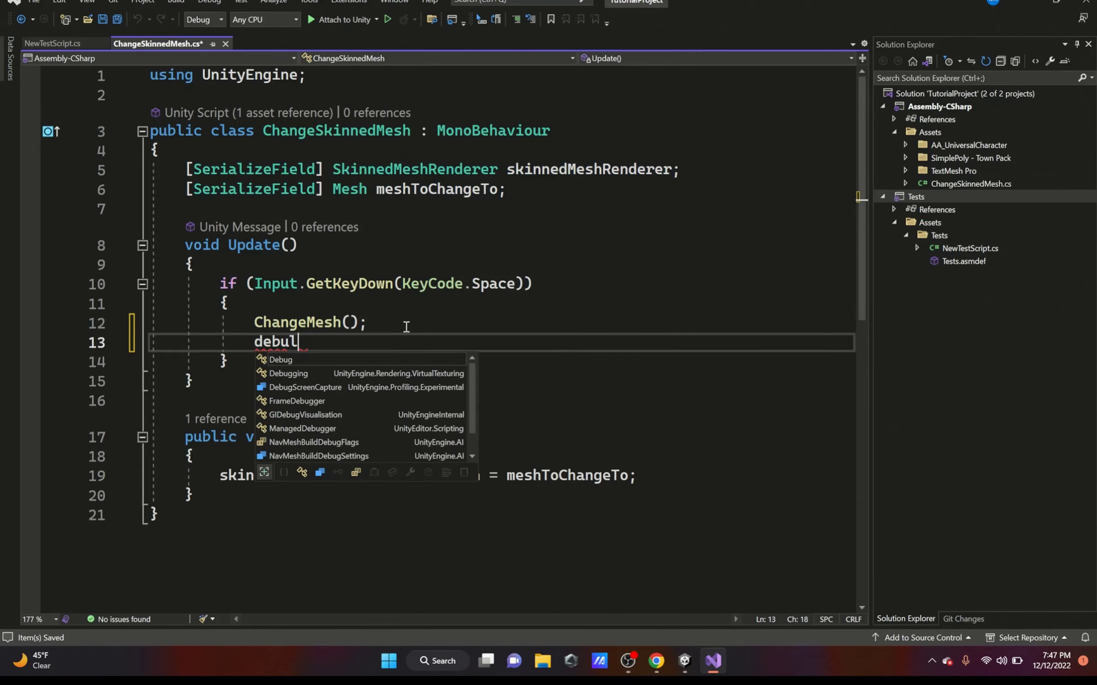
key(BackSpace)
text(g.Log("HI )
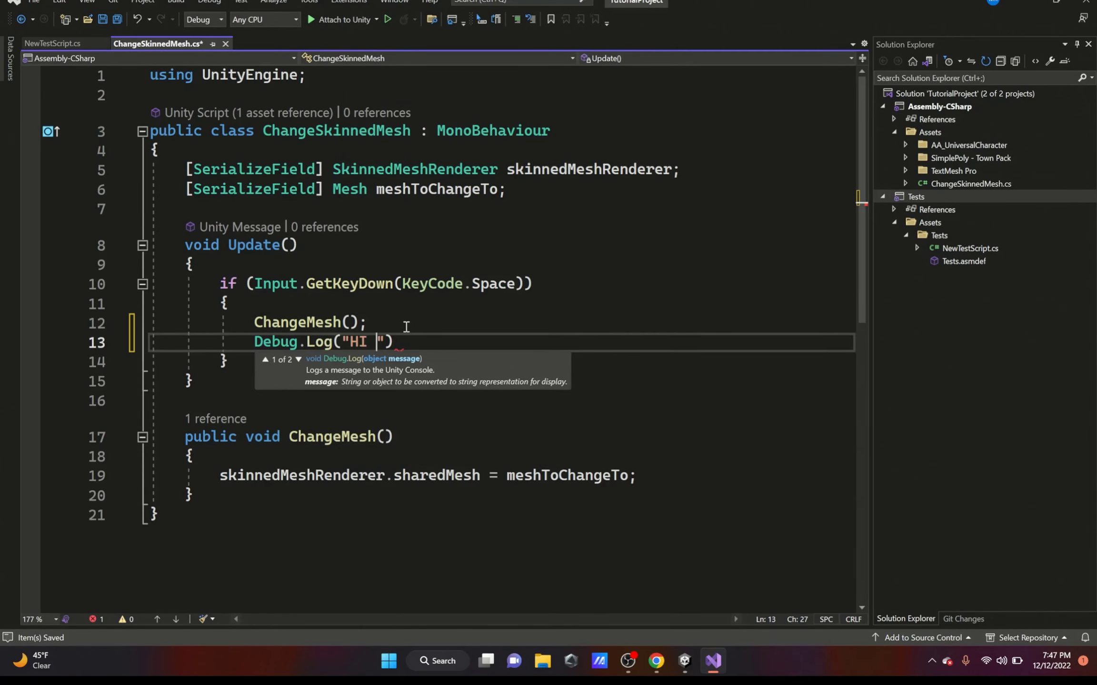
text(EVERYONE!");)
key(ctrl+s)
key(alt+Tab)
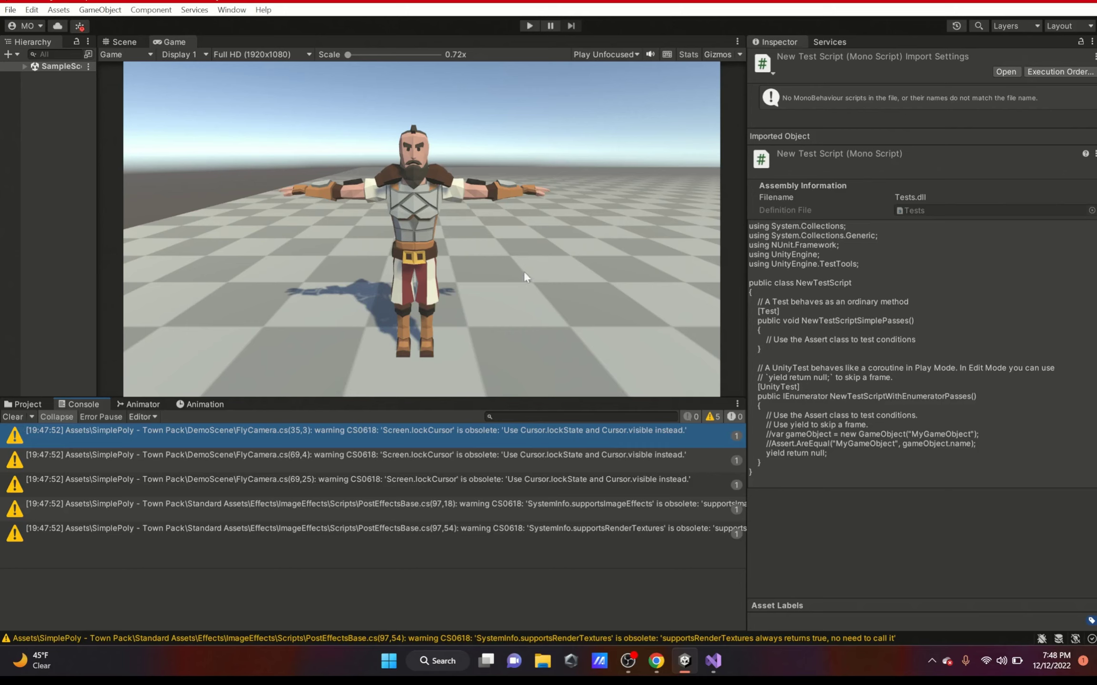
Step: Run the game with a cleared console and compare the repeated log messages with Collapse off and on
click(14, 418)
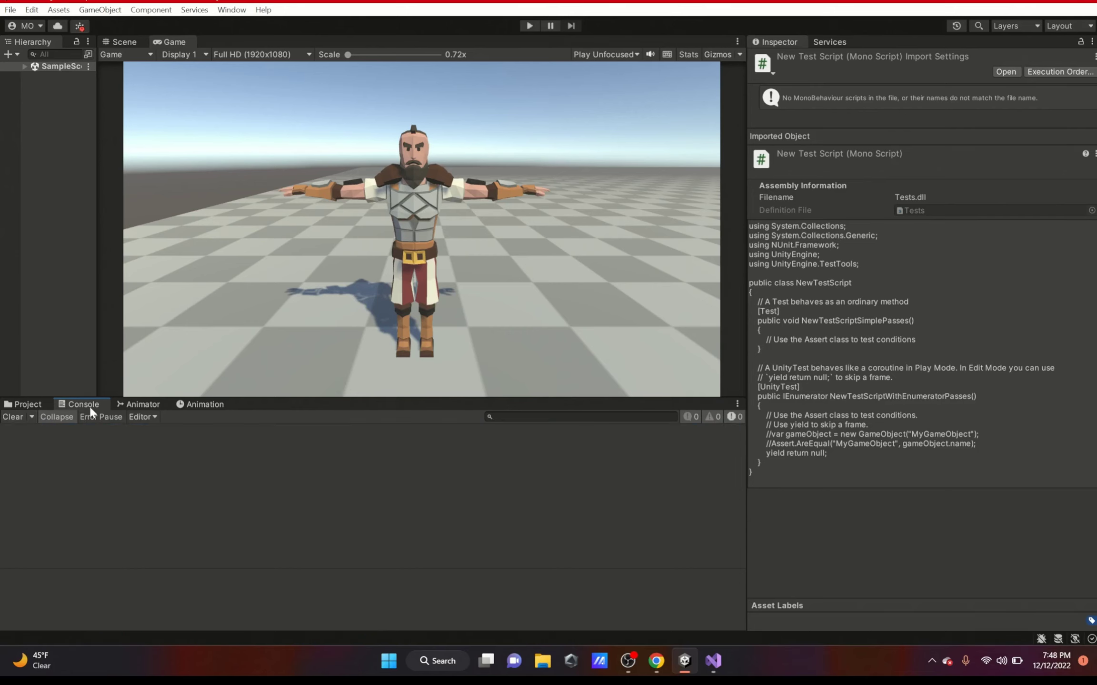
click(529, 26)
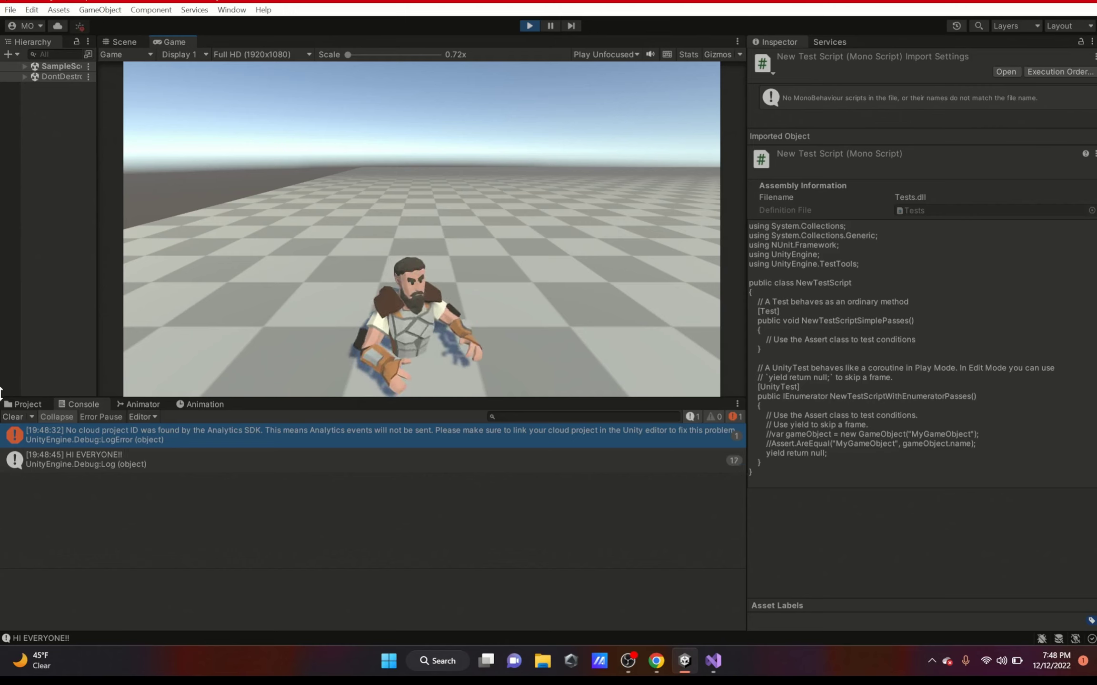
click(54, 416)
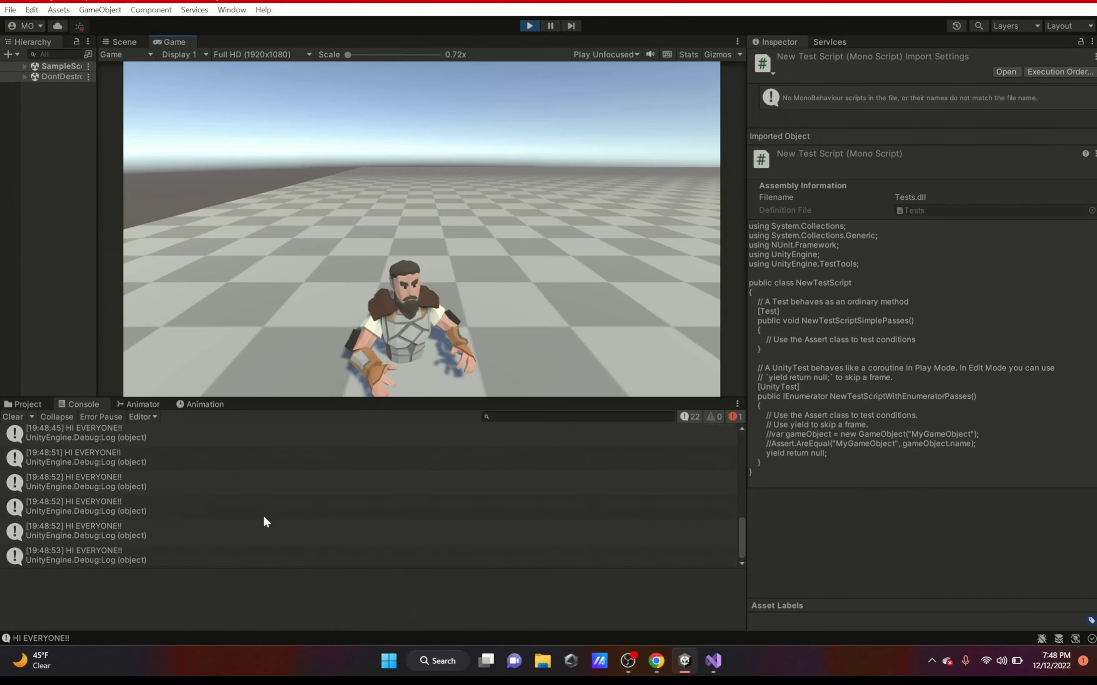
click(48, 417)
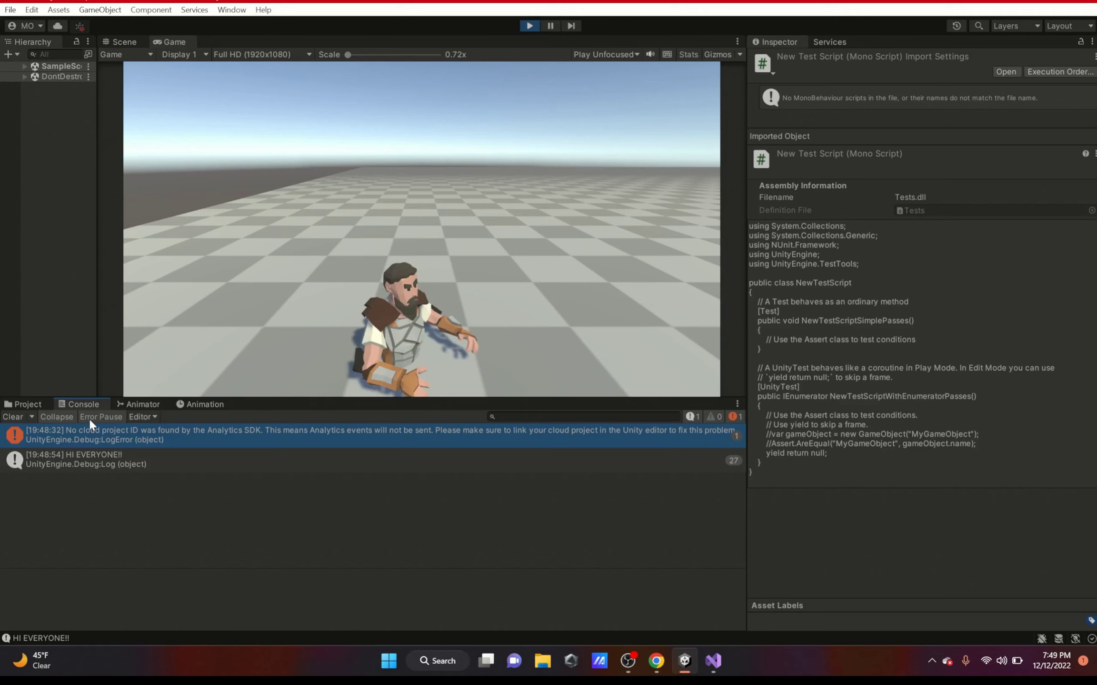
Step: Stop the game and examine the console's Editor connection options, including Full Log and direct connection by IP
click(138, 418)
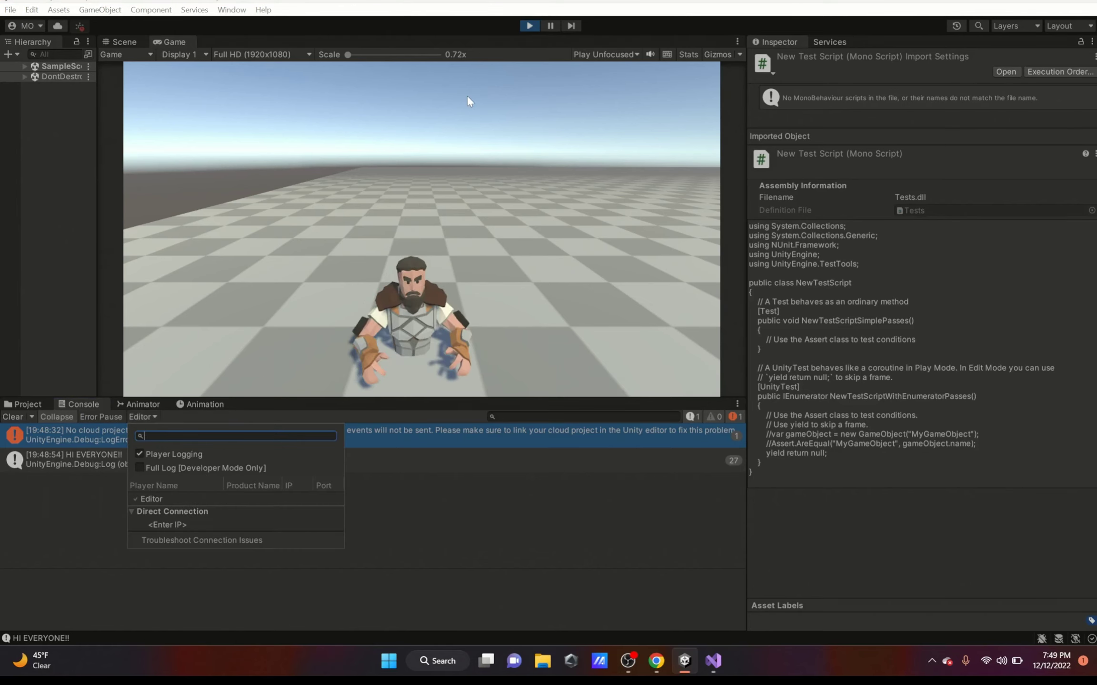
key(ctrl+p)
click(142, 417)
text(DS)
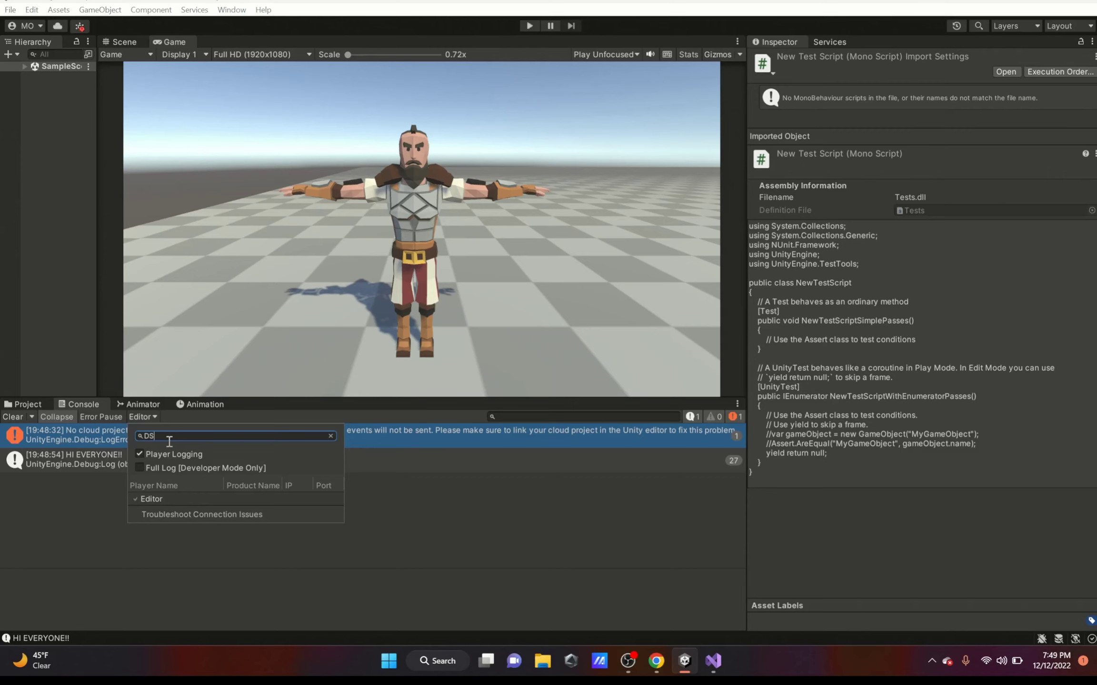
click(167, 418)
click(150, 418)
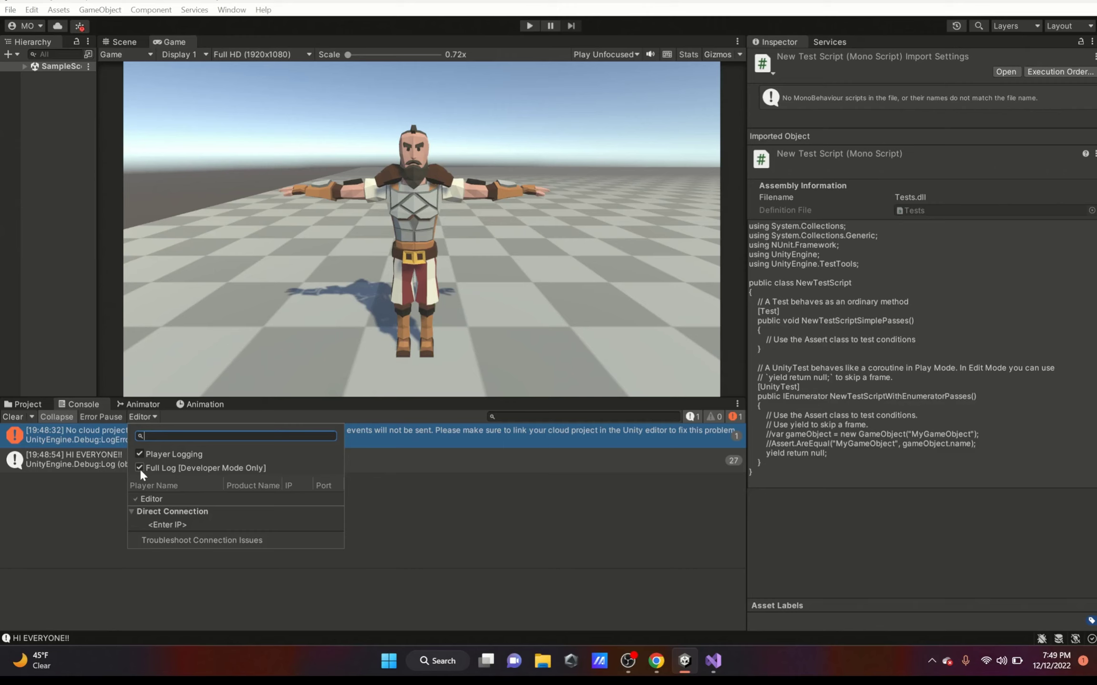
click(167, 524)
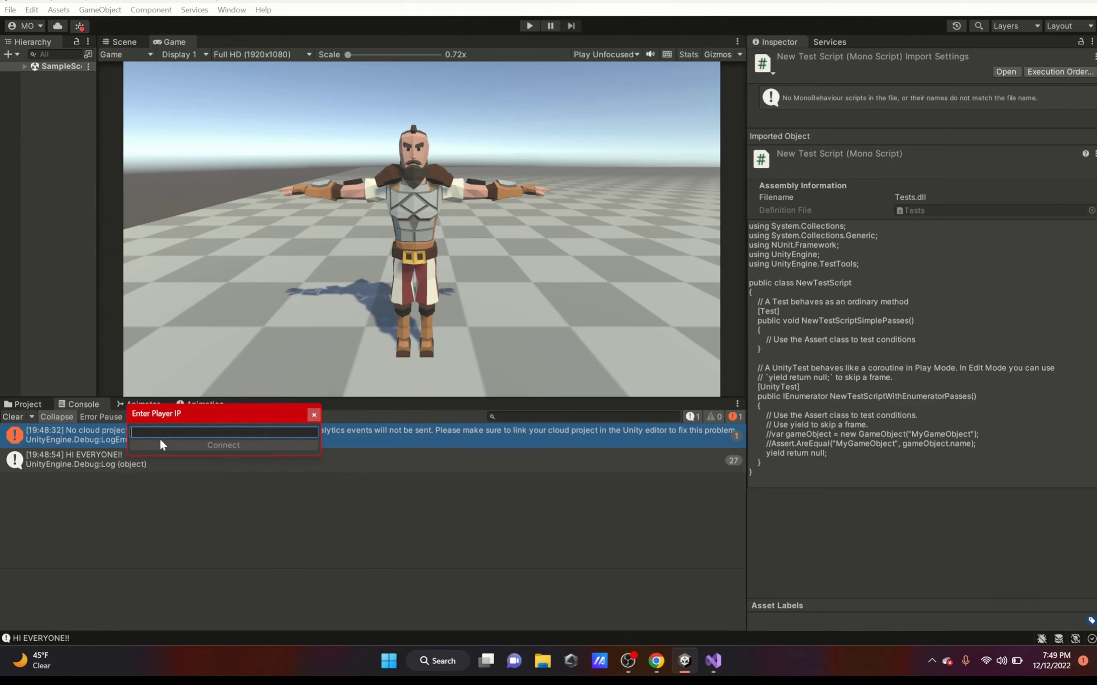
click(314, 416)
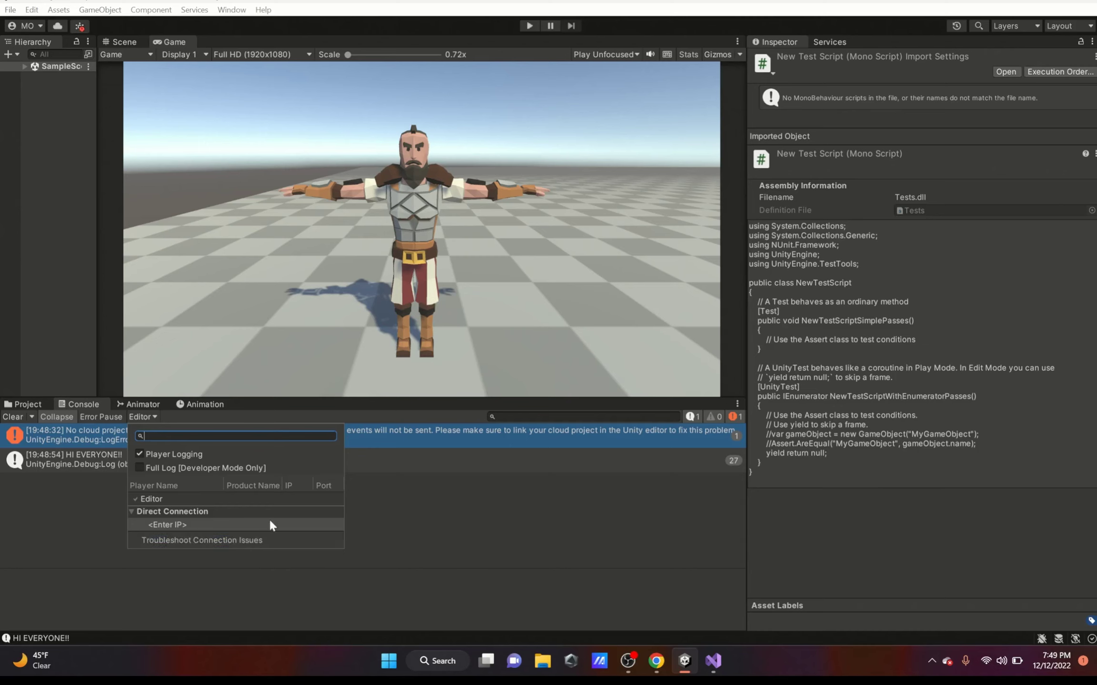
click(438, 495)
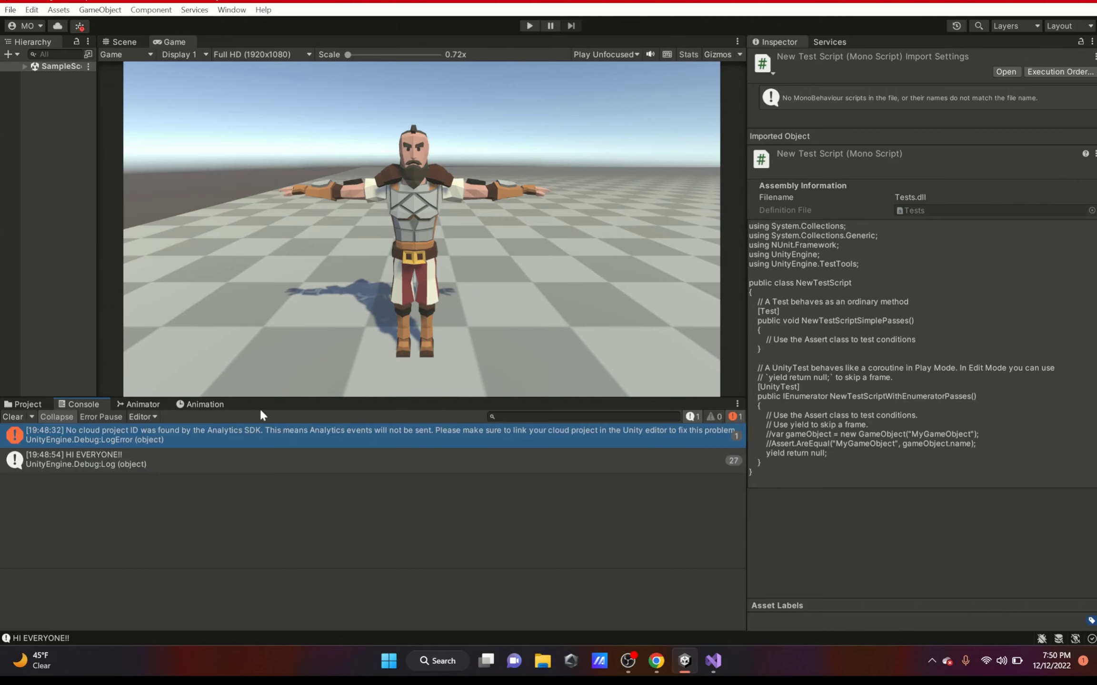
Step: Bring up the Project window, reduce its height and show the contents of the root Assets folder
click(238, 9)
mouse_move(301, 256)
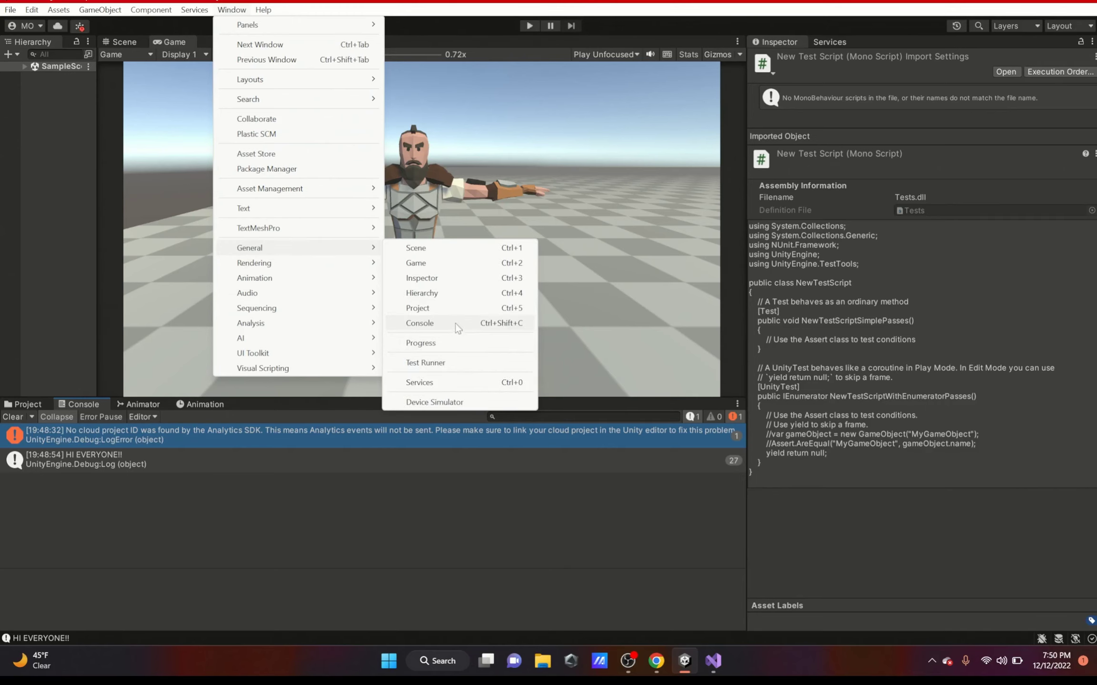
click(423, 308)
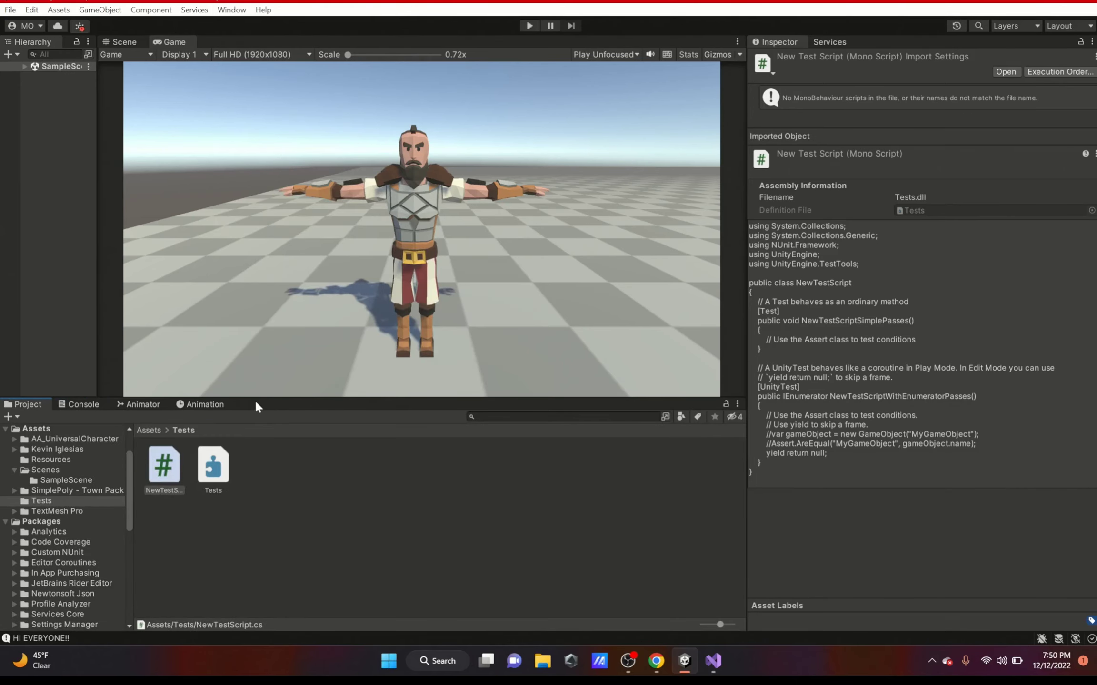
drag(256, 399, 256, 428)
click(152, 461)
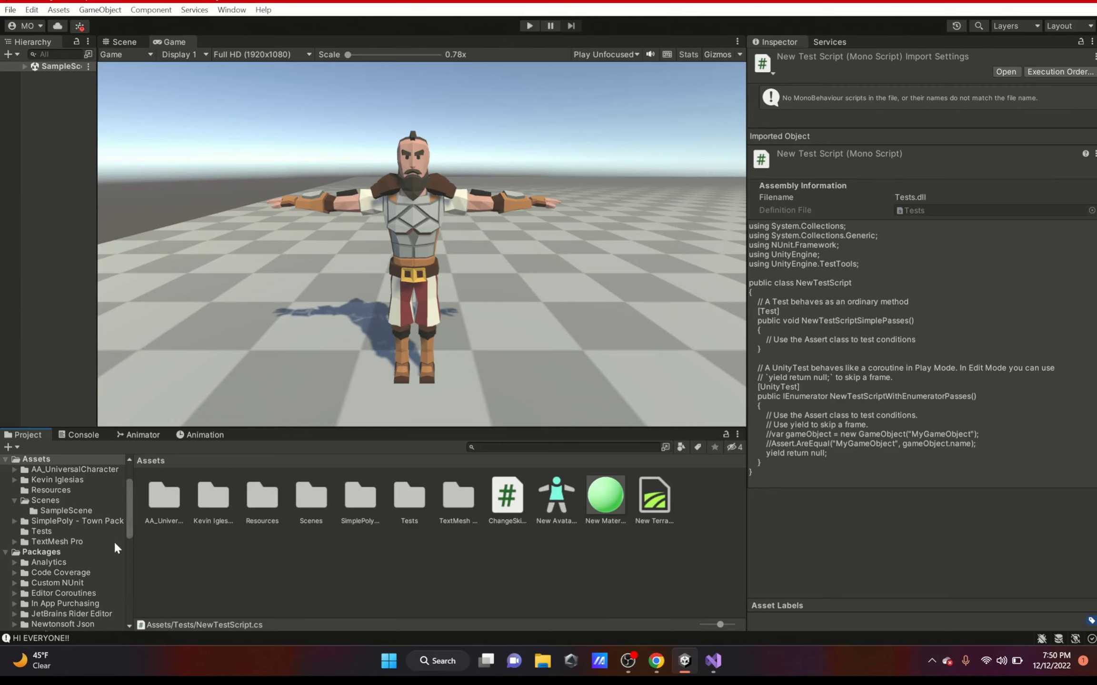
Step: Examine the asset creation options of the Project window and the object options of the Hierarchy
right_click(206, 548)
mouse_move(233, 207)
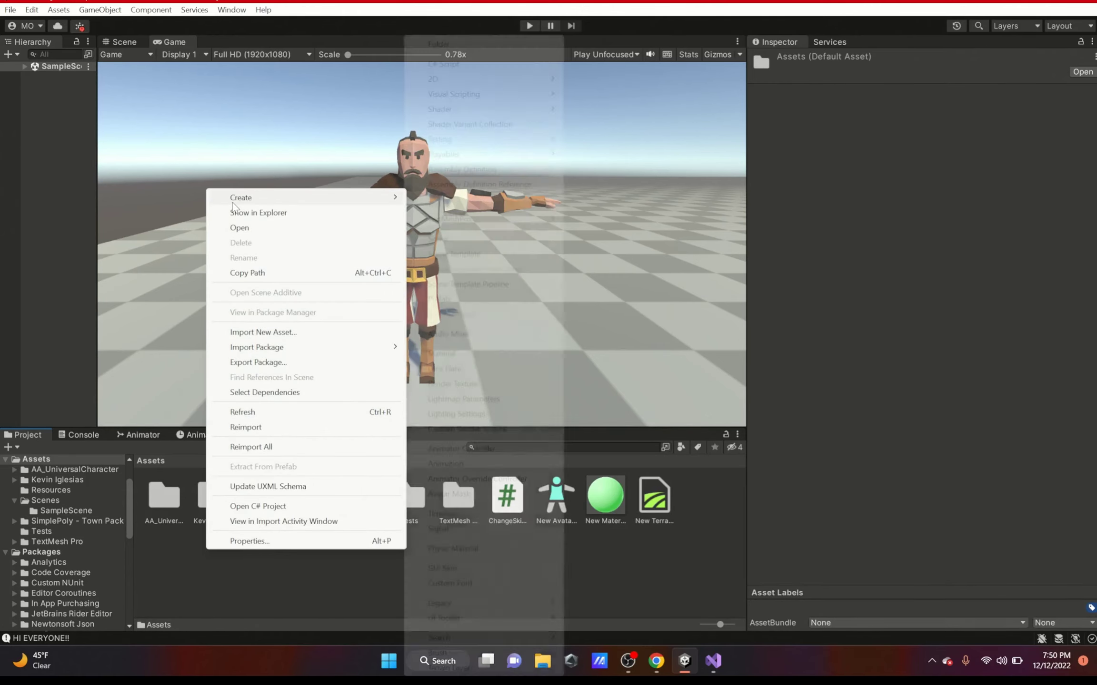
right_click(60, 163)
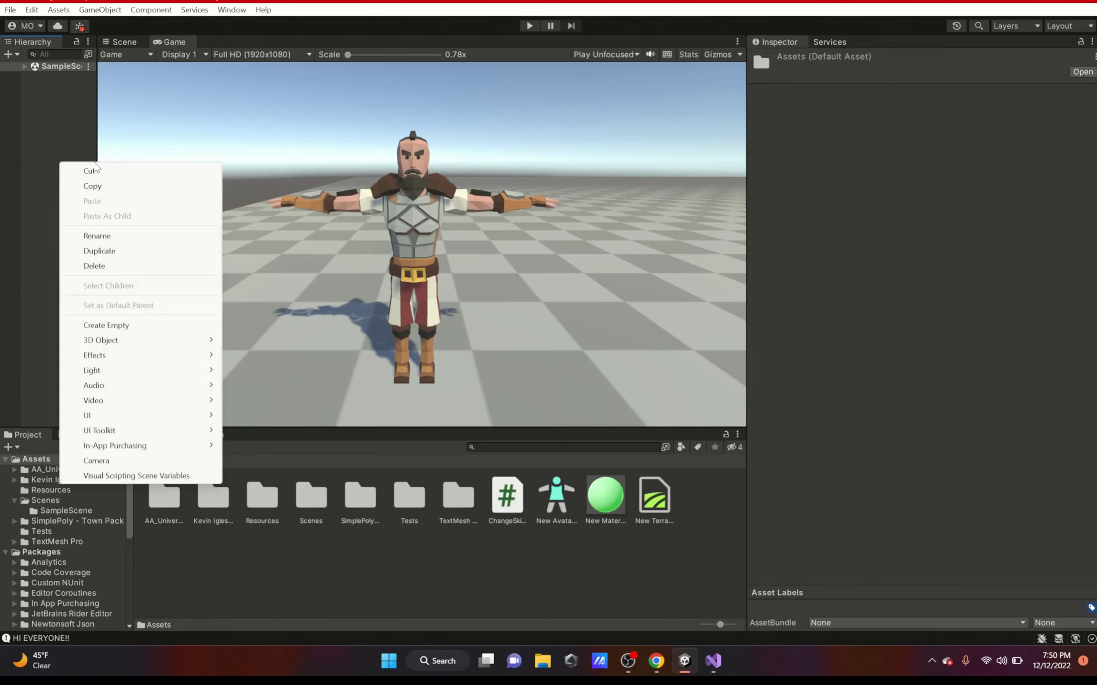
click(182, 609)
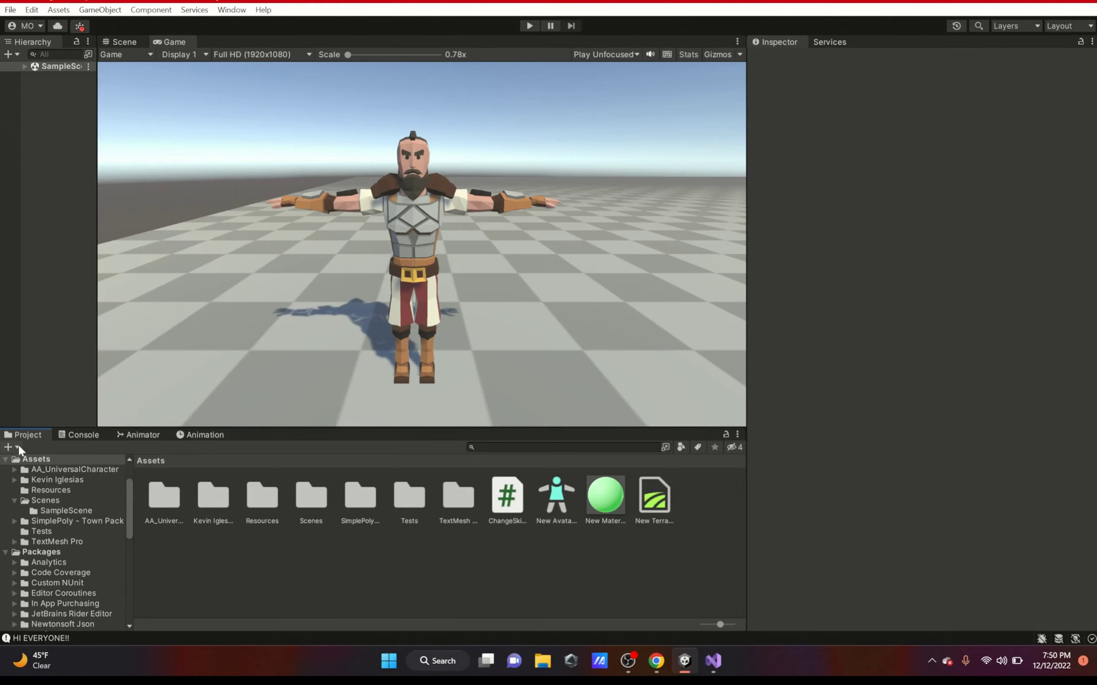
click(18, 446)
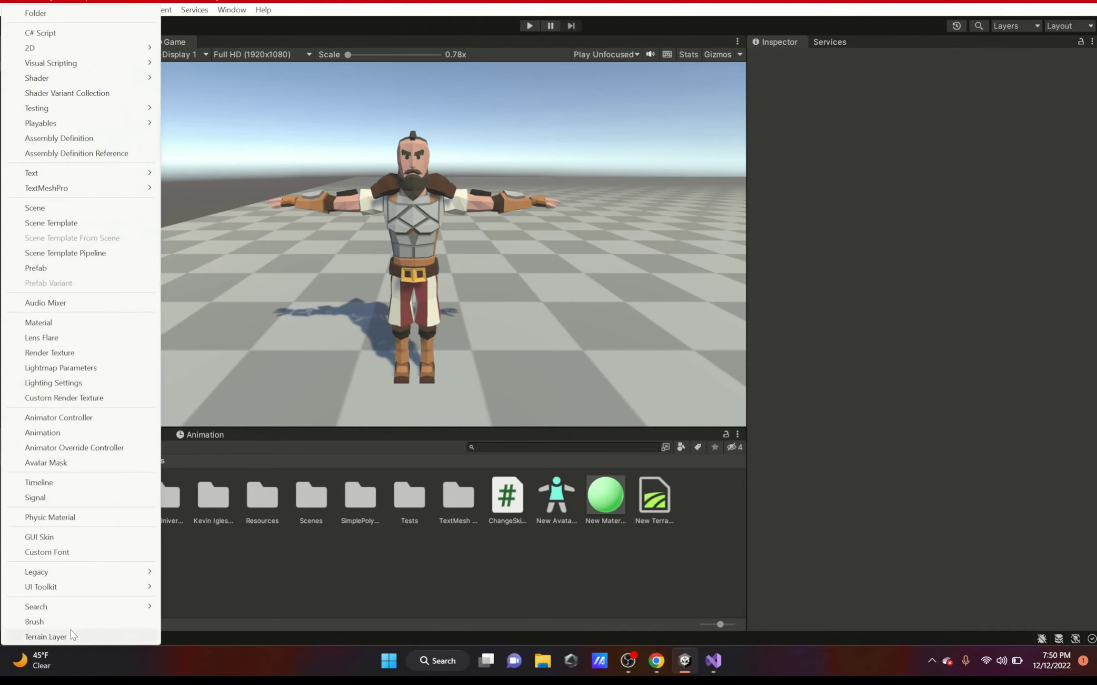
right_click(292, 590)
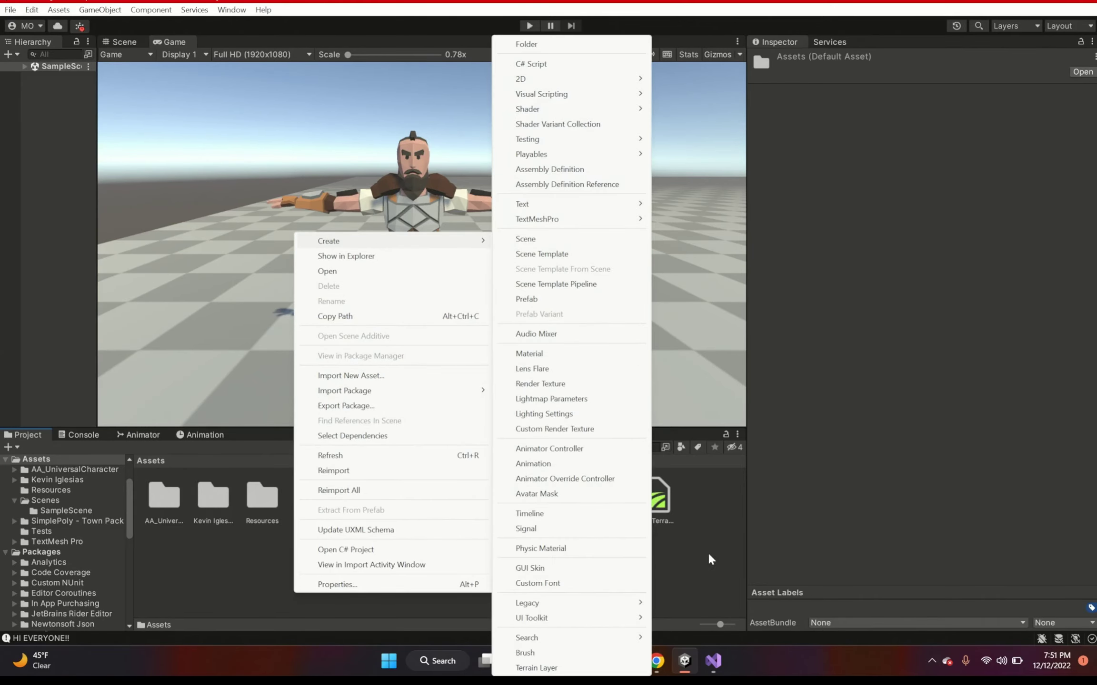
click(331, 516)
Step: Search the project assets for "As" and clear the search text
click(503, 448)
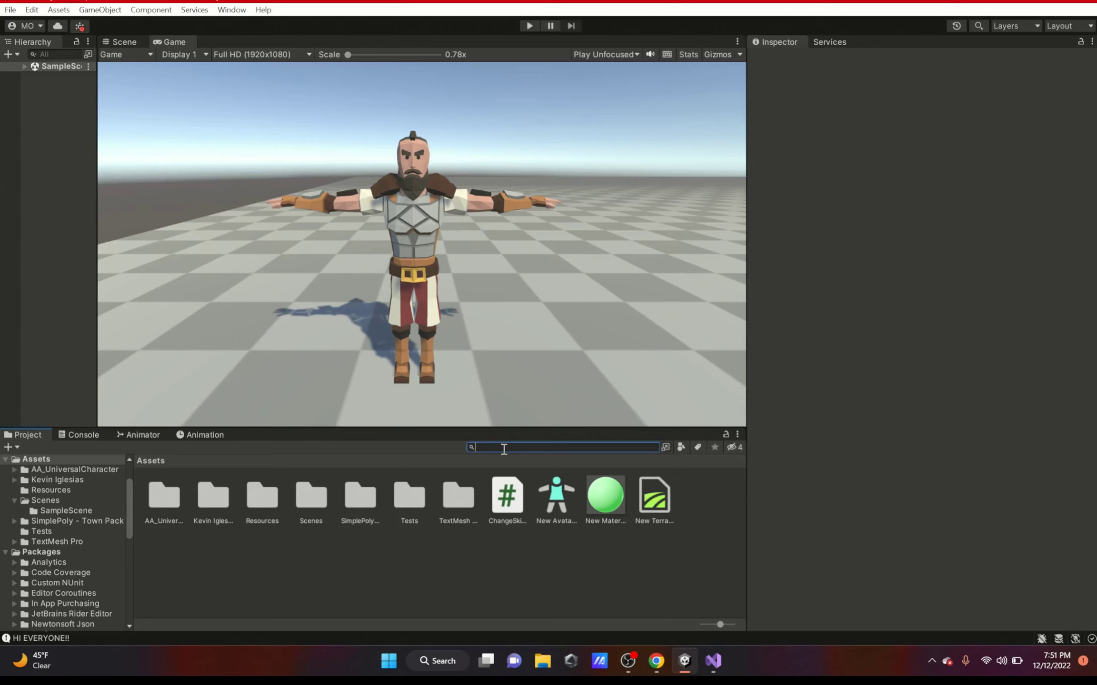
text(As)
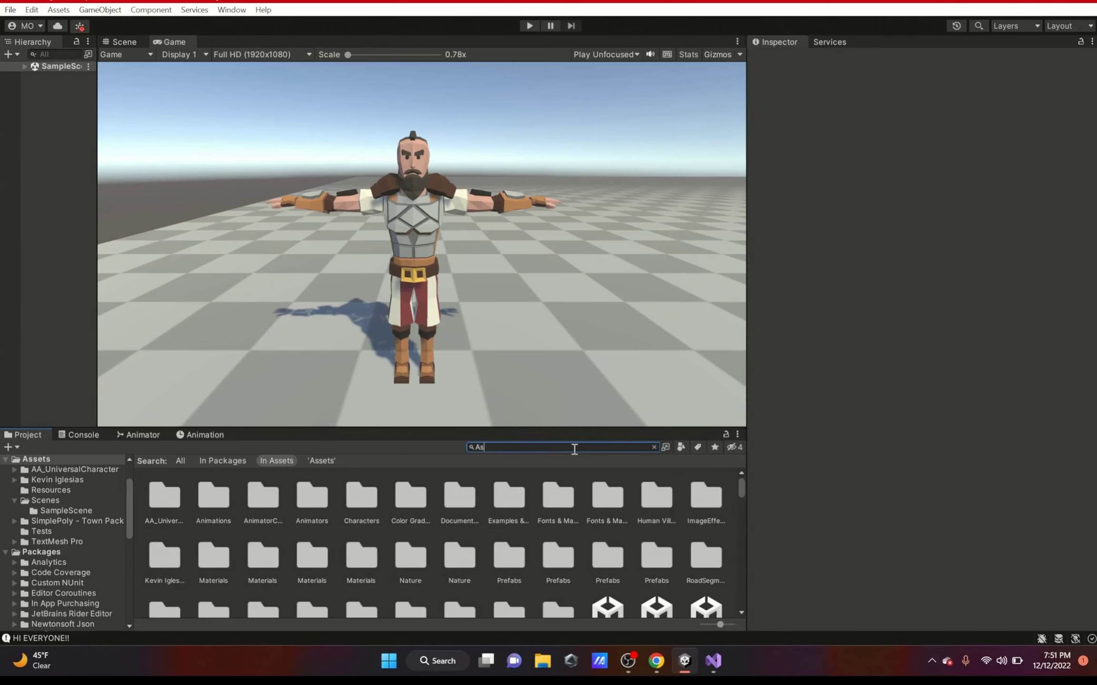
key(BackSpace)
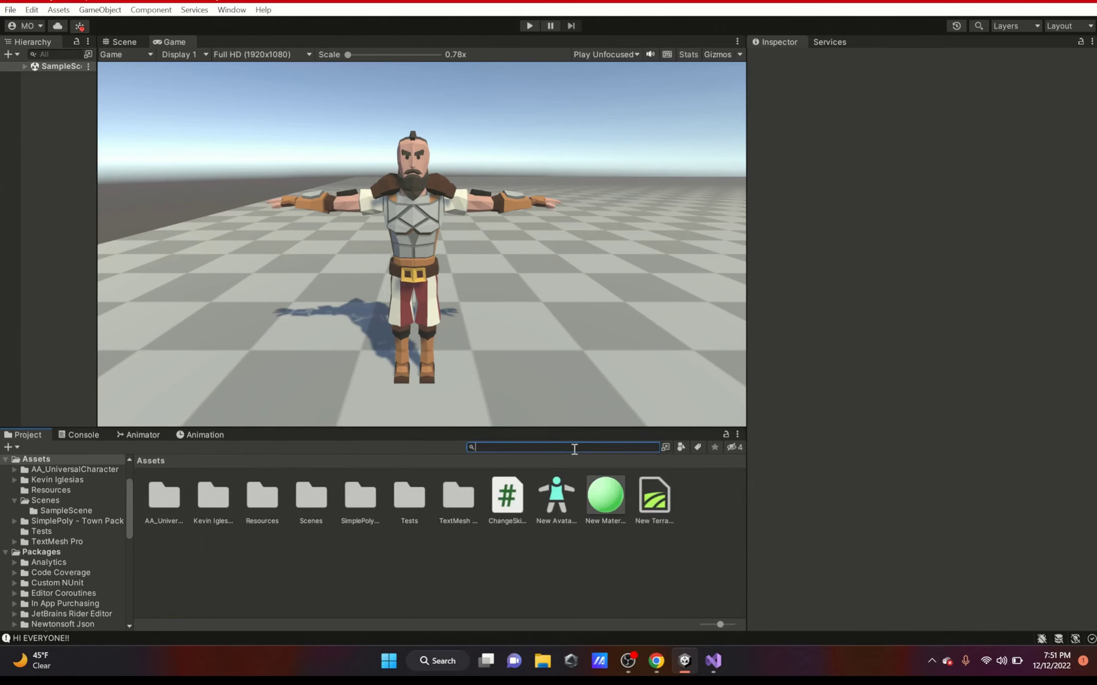
Step: Filter the project assets by the types Script, Model, GUISkin and AnimationClip in turn, and clear the filter
click(681, 447)
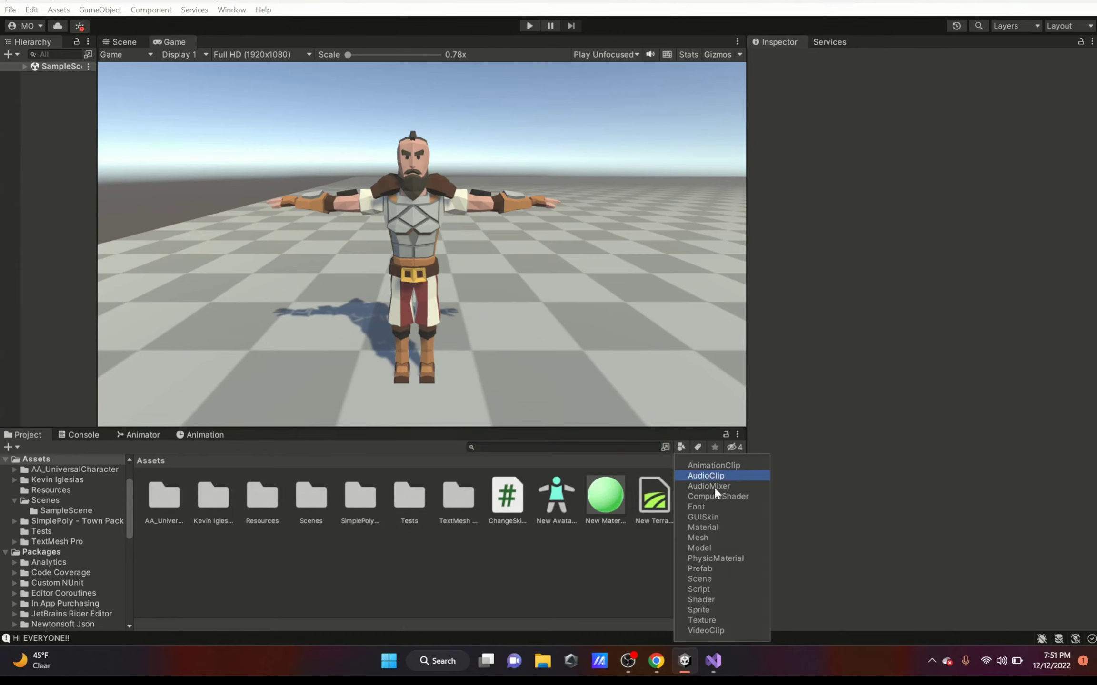
click(714, 589)
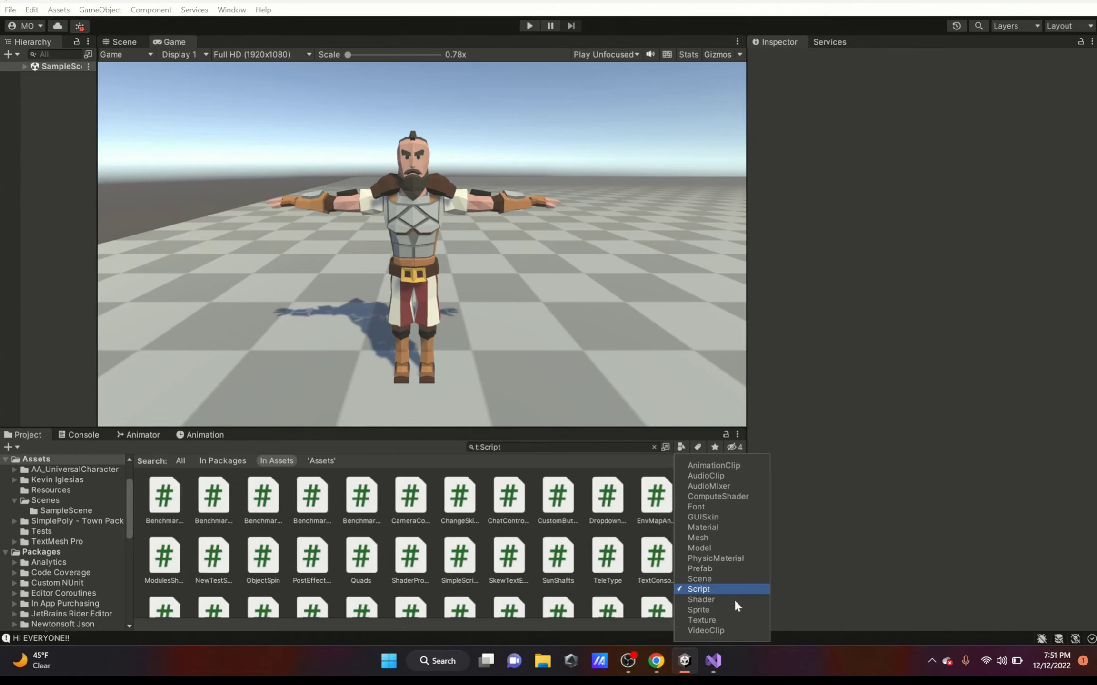
click(696, 548)
click(701, 518)
click(713, 466)
click(679, 448)
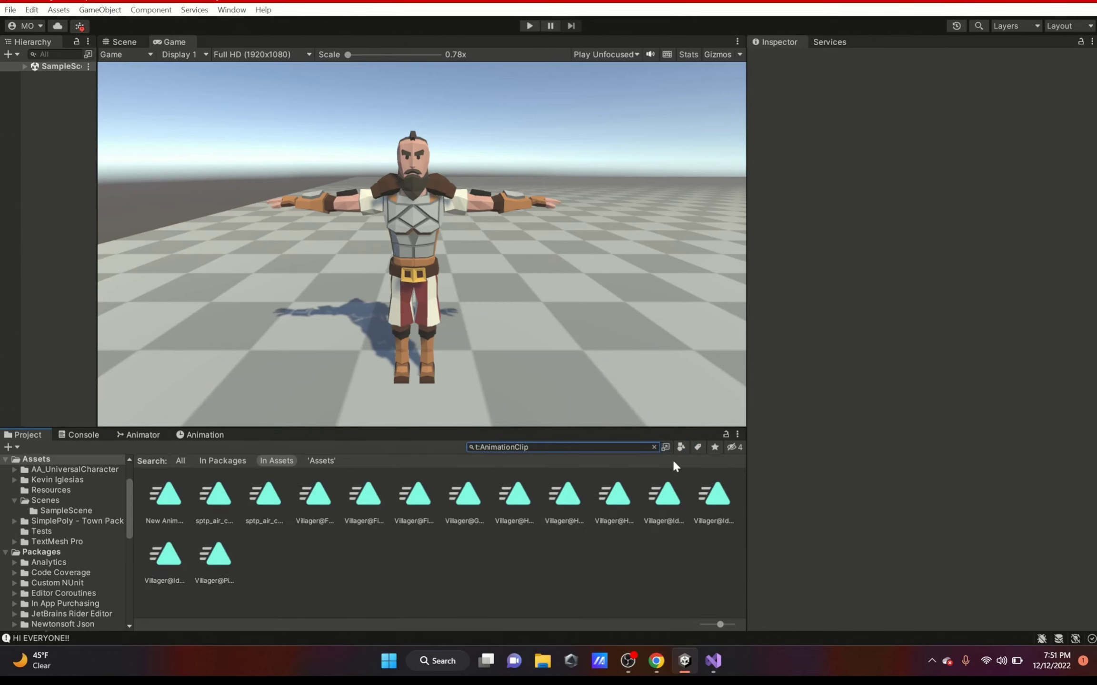
click(654, 447)
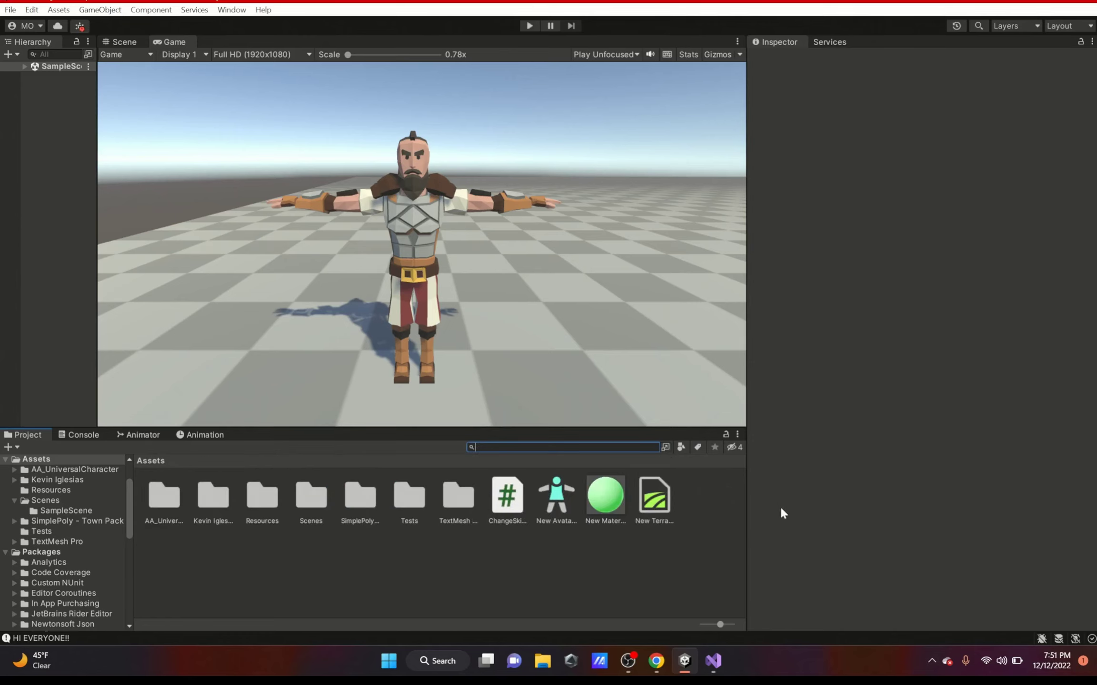
Step: Search the project for "Stone" and widen the search scope to All
text(Stone)
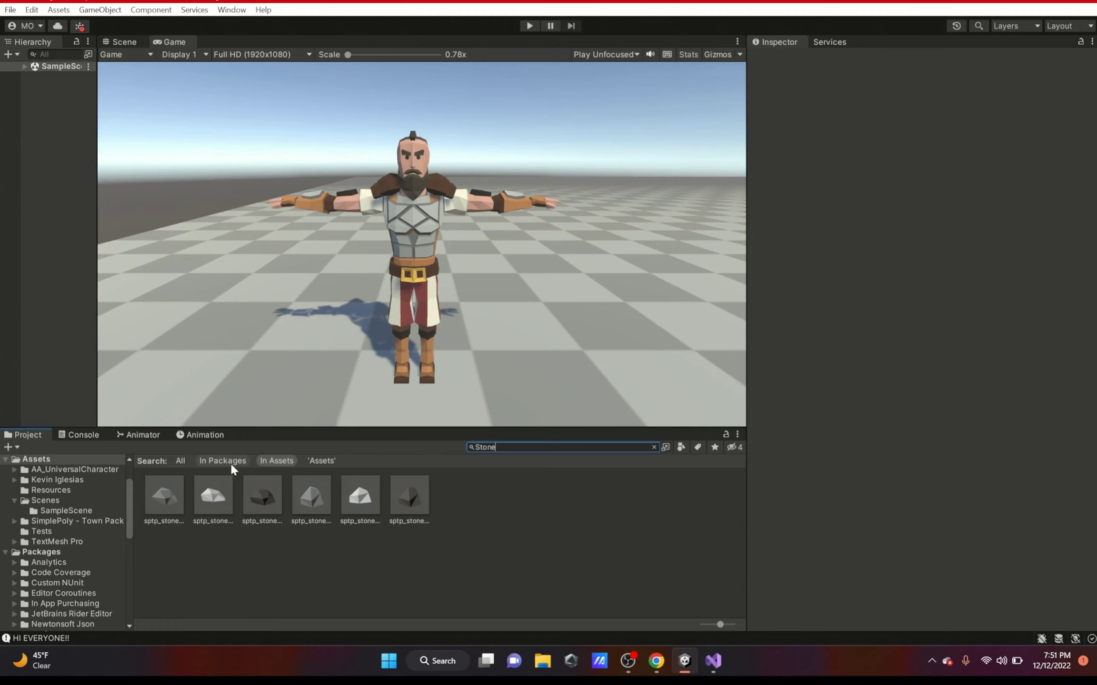
click(260, 460)
click(179, 461)
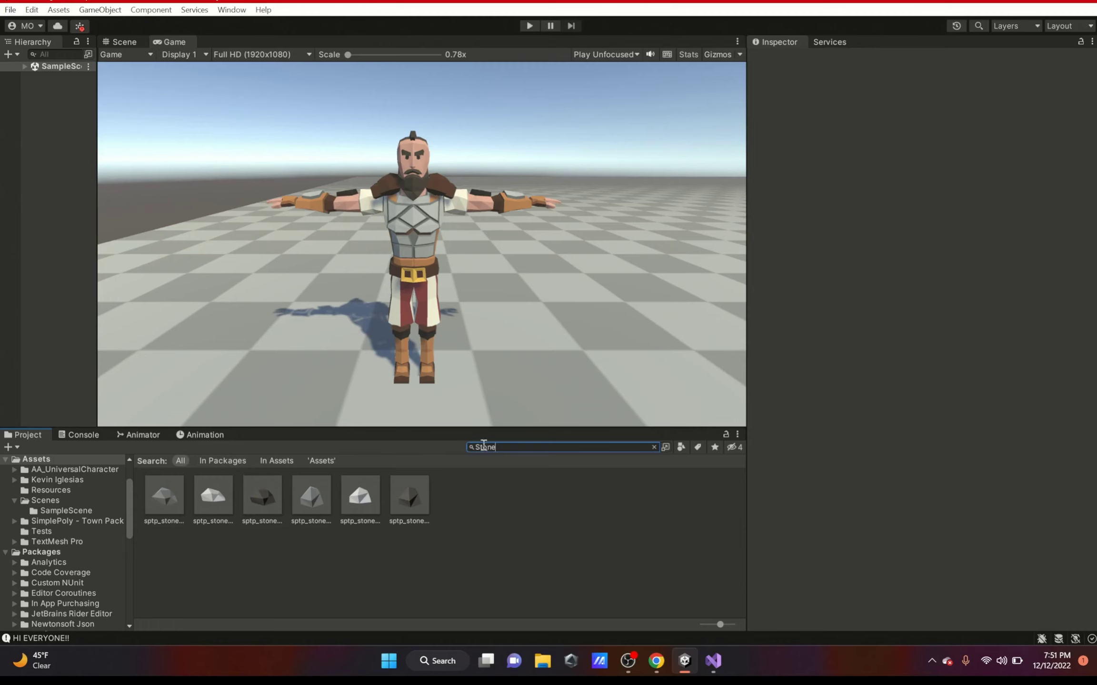
Step: Search the project assets for "car", clear the search text, and view the label filter options
text(car)
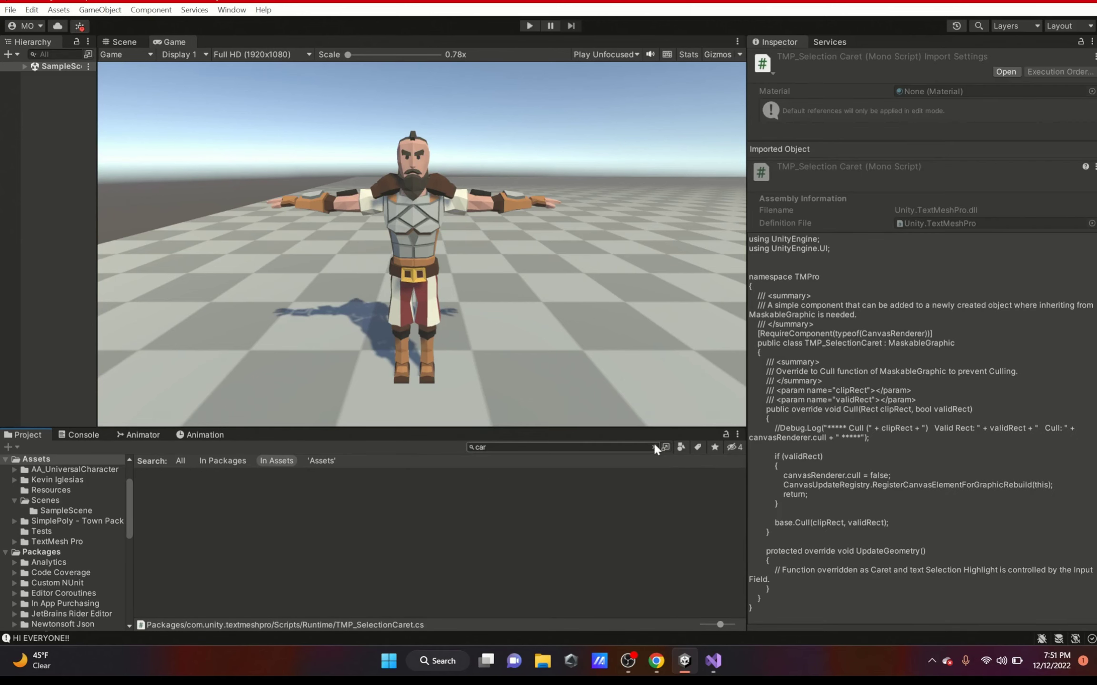
click(654, 447)
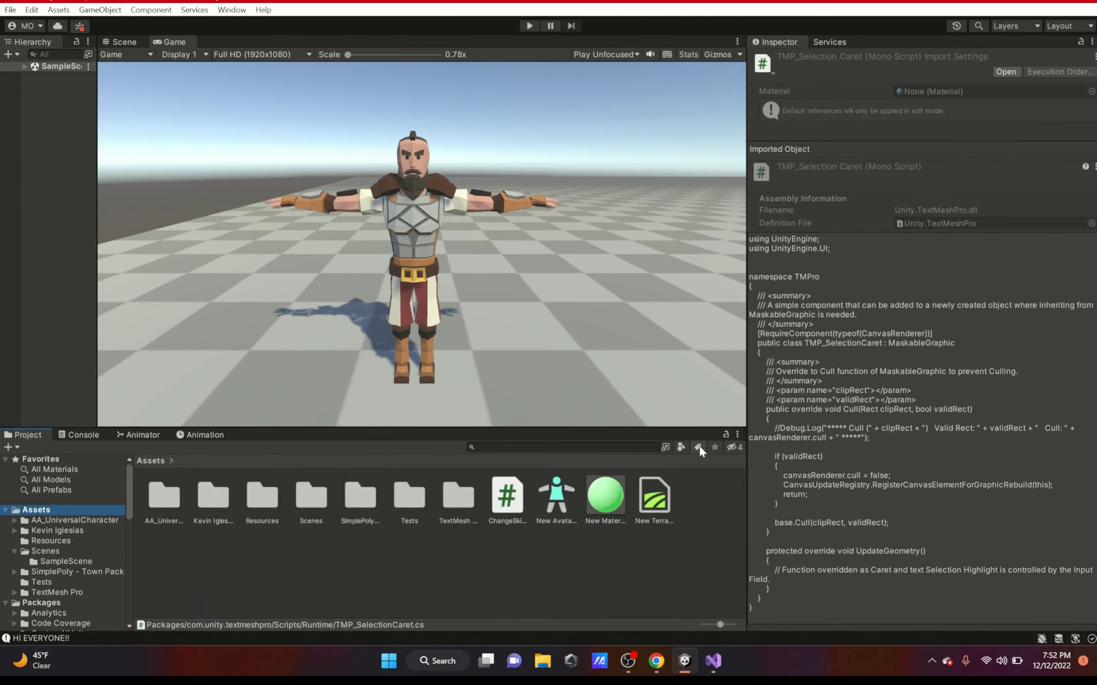
click(698, 447)
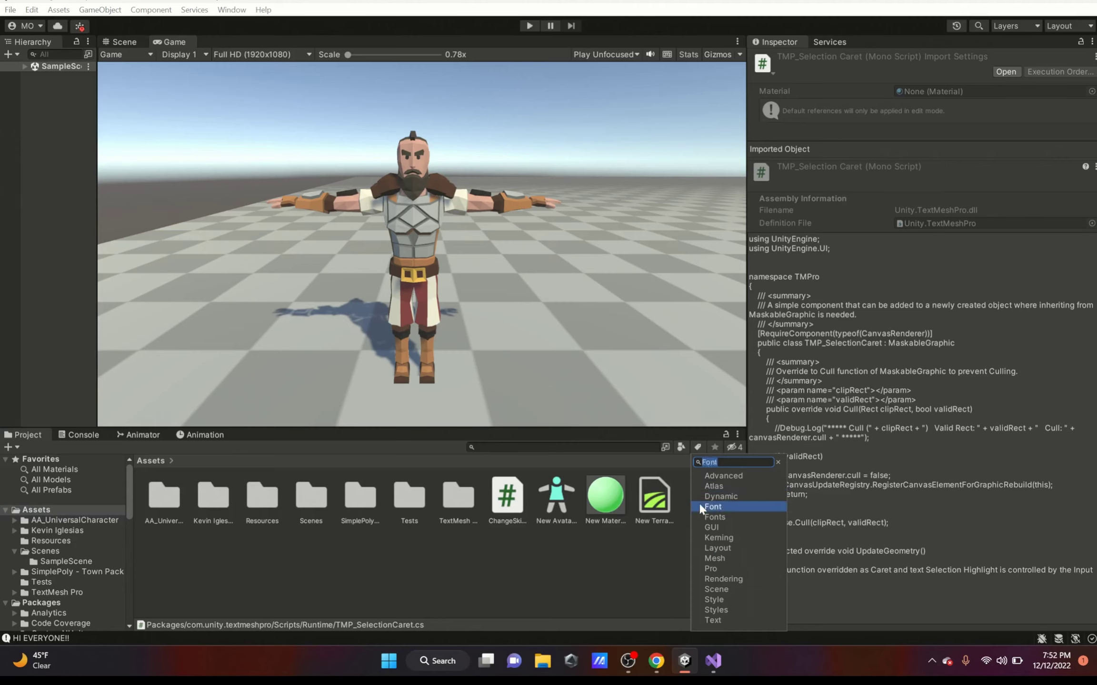
click(672, 586)
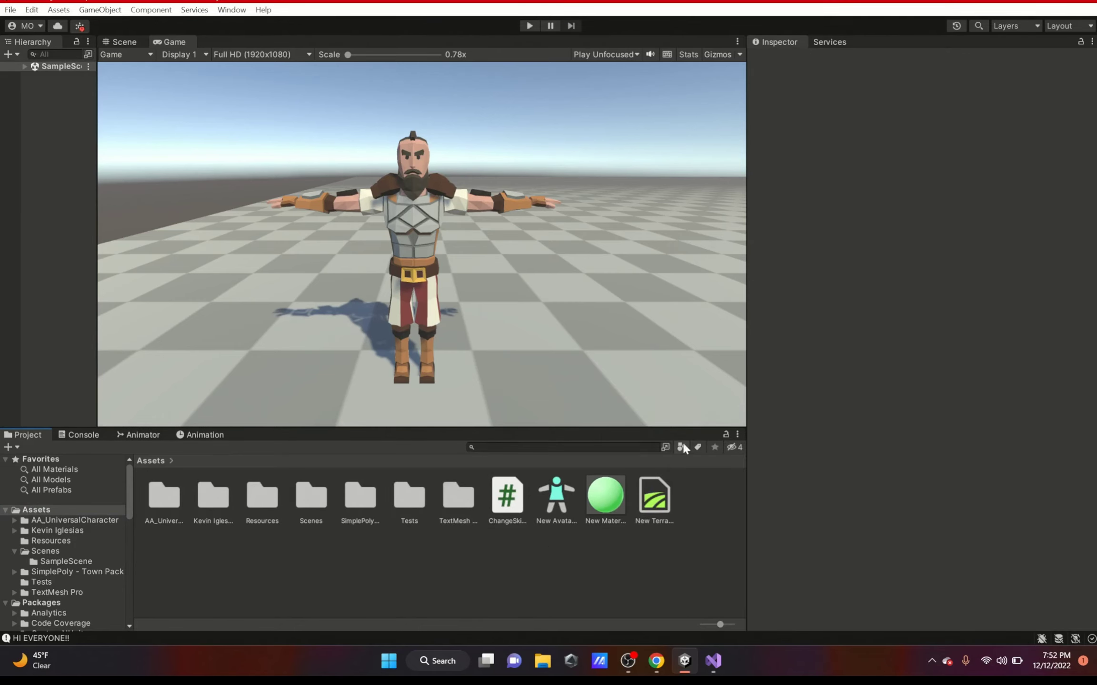
Step: Filter the project assets by the Atlas label combined with the GUISkin type
click(698, 447)
click(719, 486)
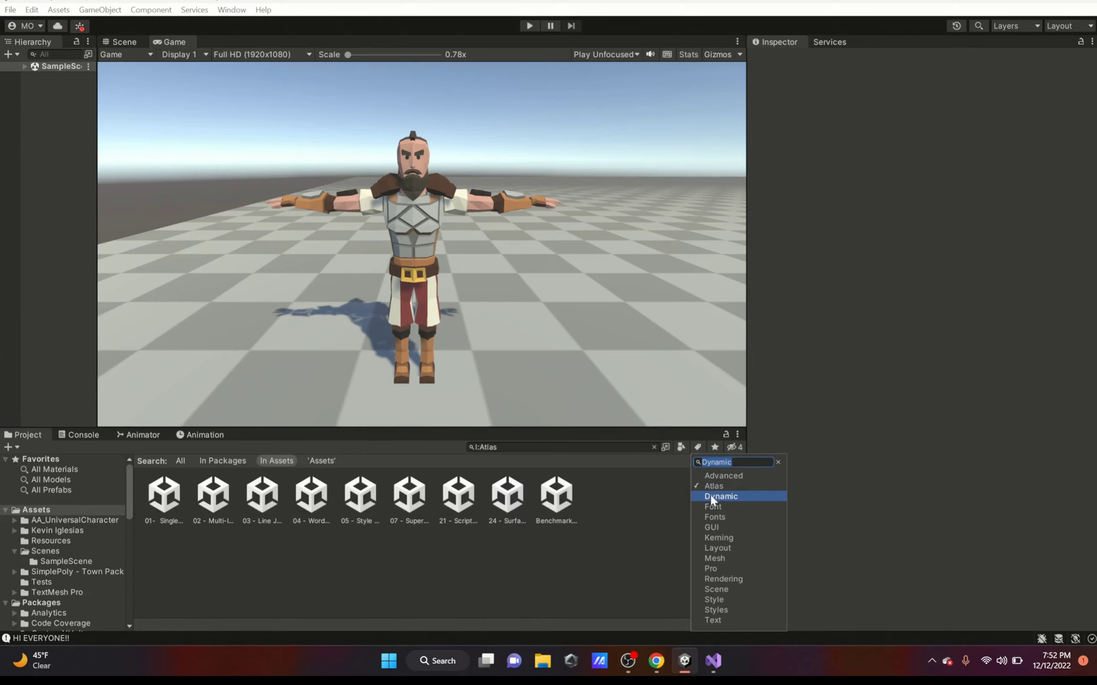
click(678, 451)
click(679, 450)
click(712, 517)
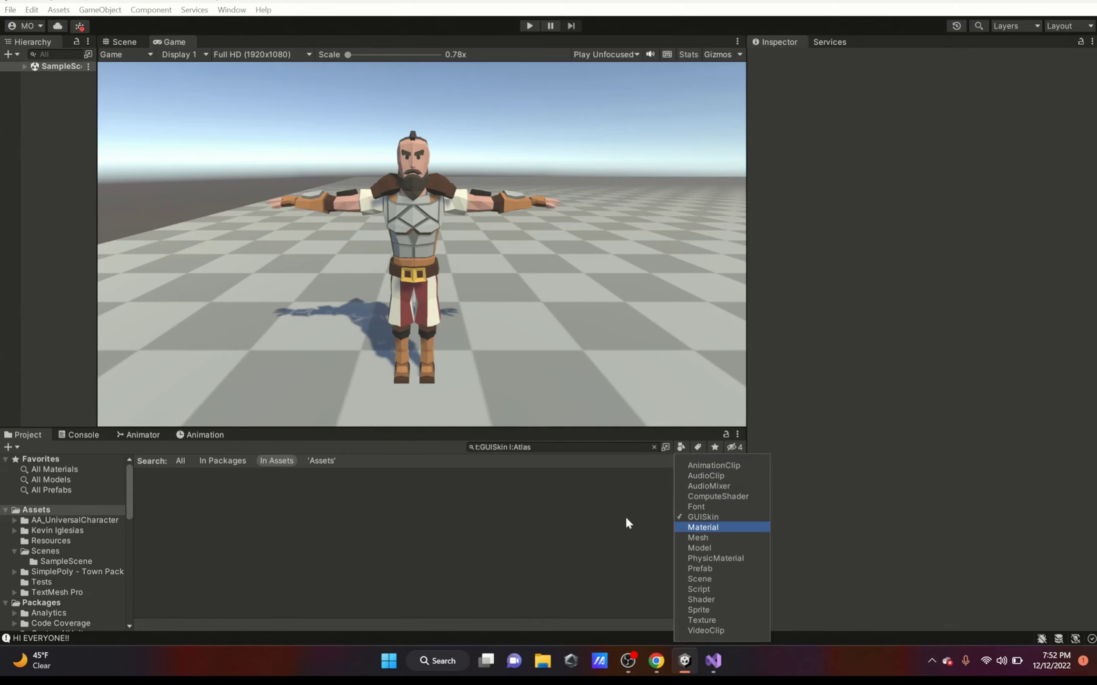
Step: Save the current filtered search to Favorites under its default name and clear the search field
click(714, 447)
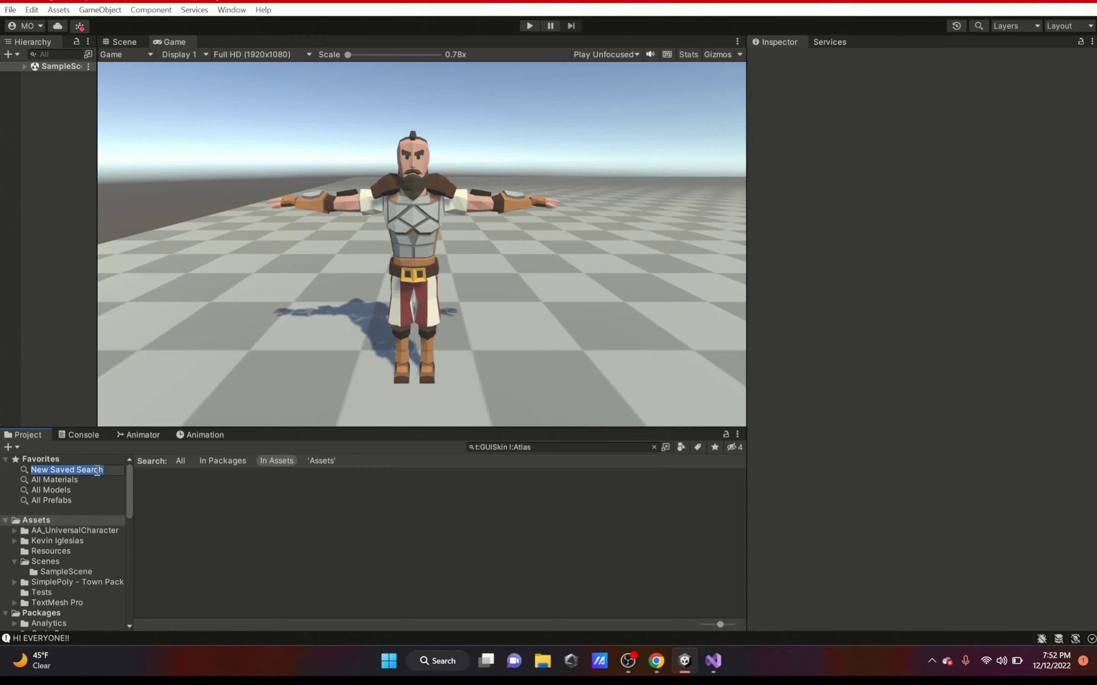
key(Return)
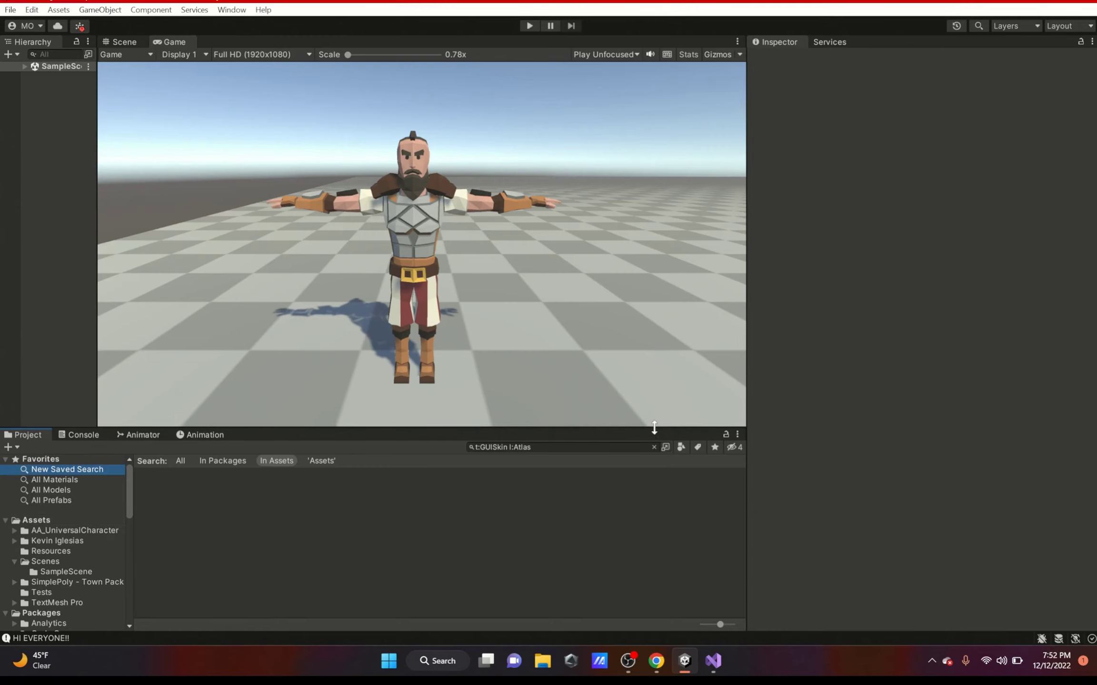
click(654, 447)
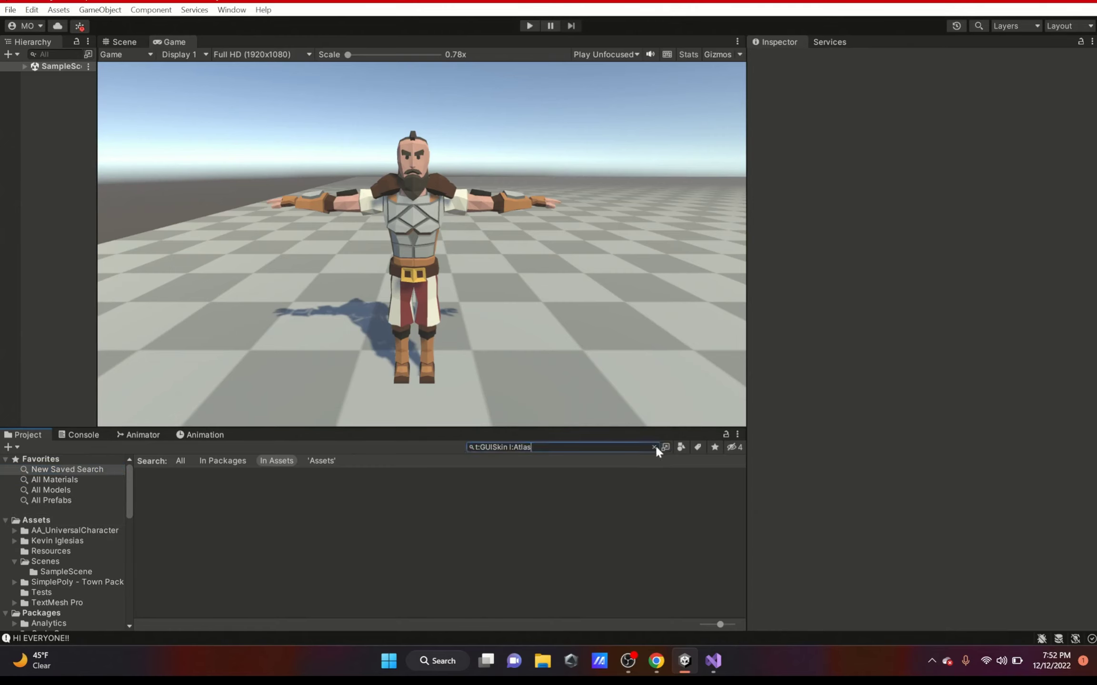
Step: Save another search to Favorites under the name "Material"
click(682, 448)
click(578, 573)
click(50, 471)
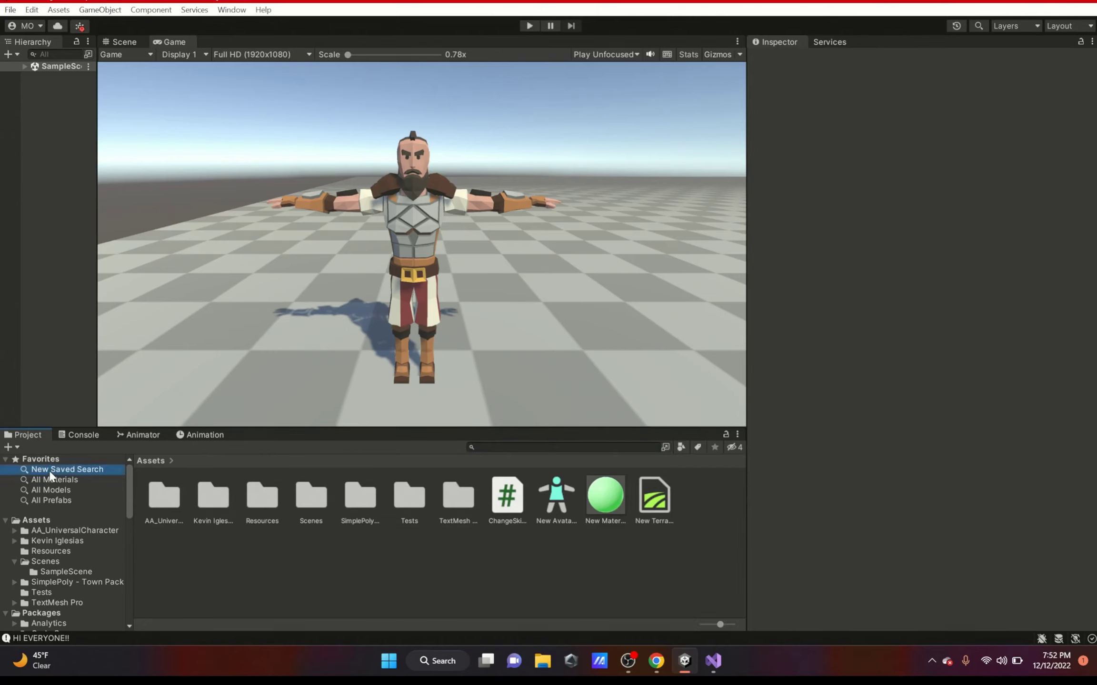
click(716, 446)
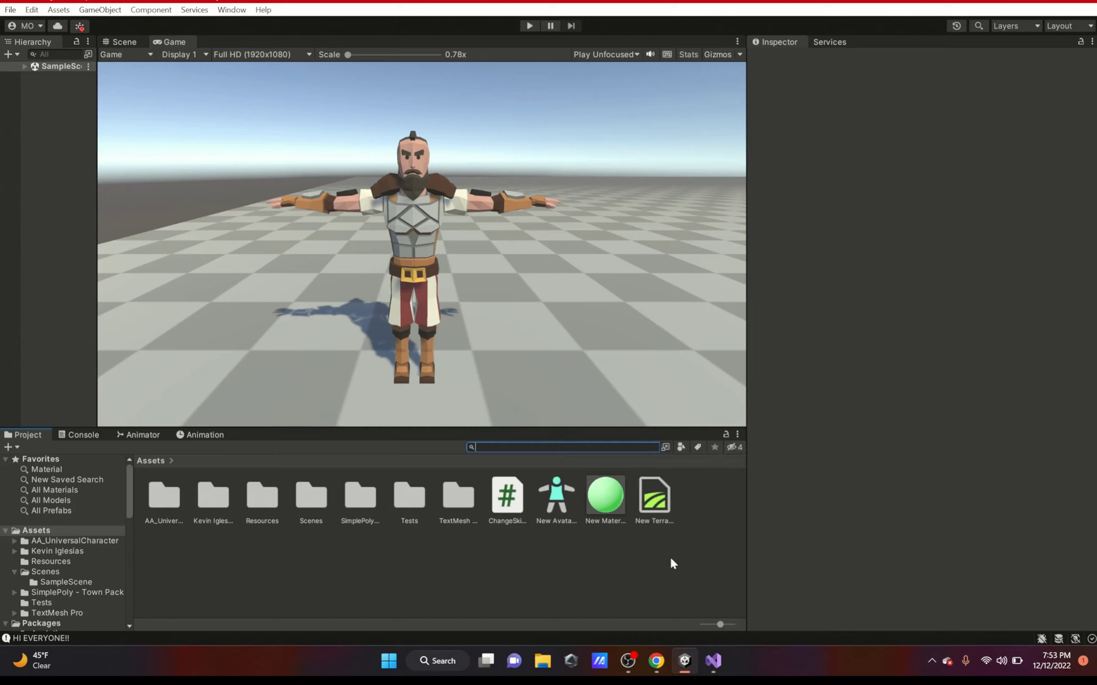
Step: Open the advanced search window, search for "ds", and check the Settings and Hierarchy results
click(666, 448)
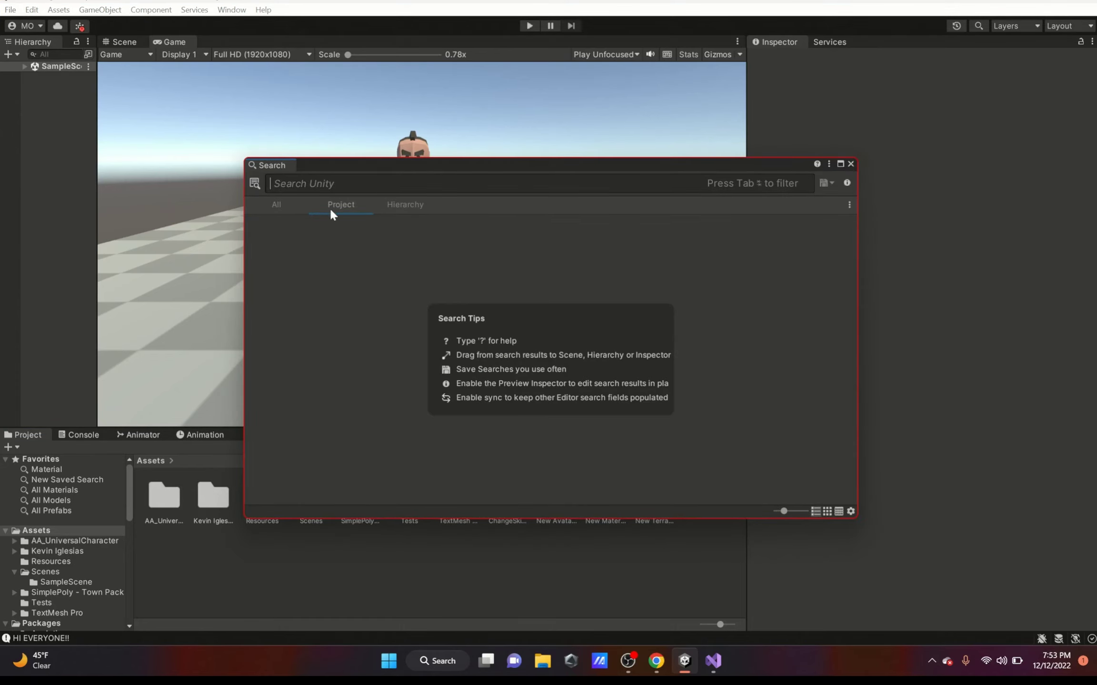
text(ds)
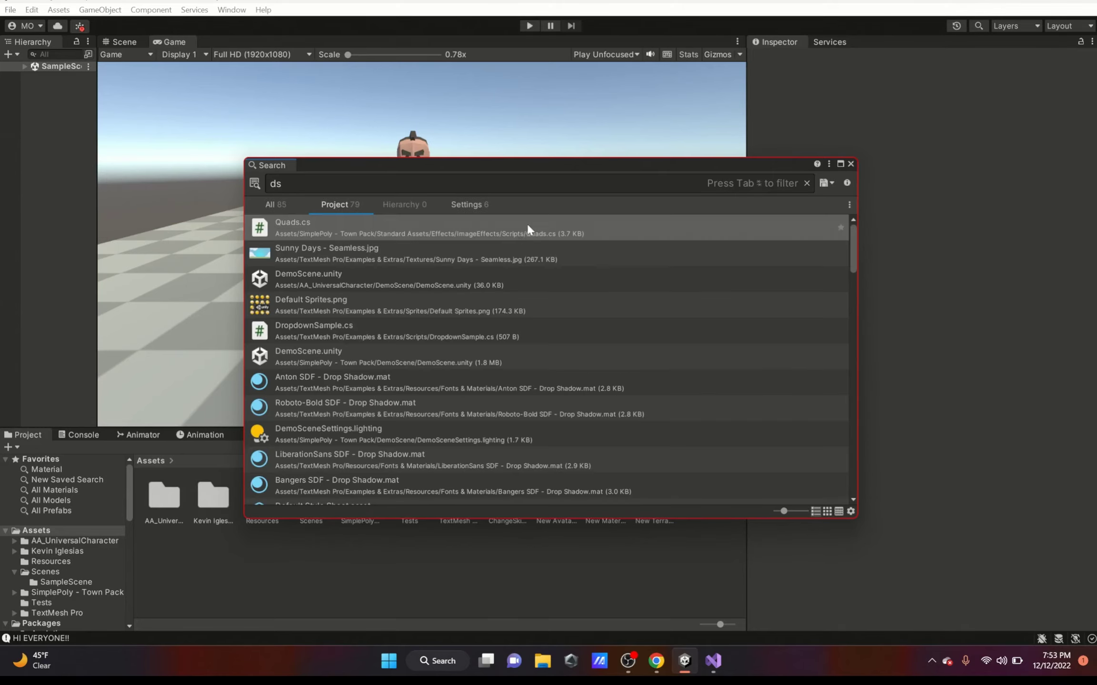
text(s)
key(BackSpace)
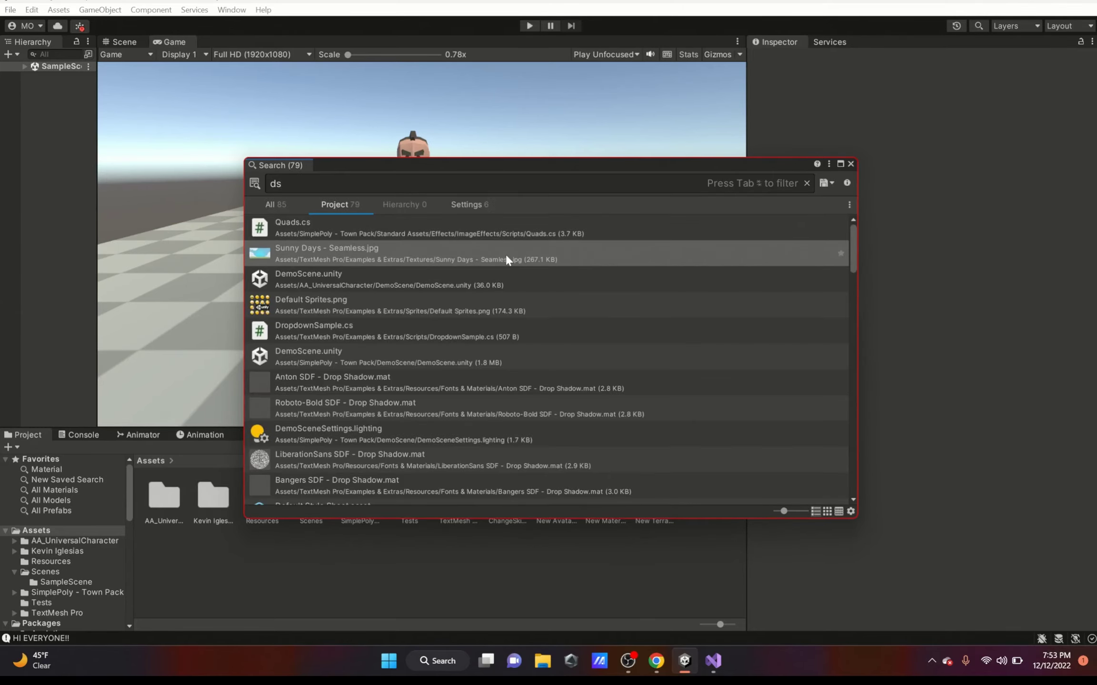
click(453, 204)
click(387, 204)
Step: Change the advanced search text to "dss" and show the preview inspector
text(d)
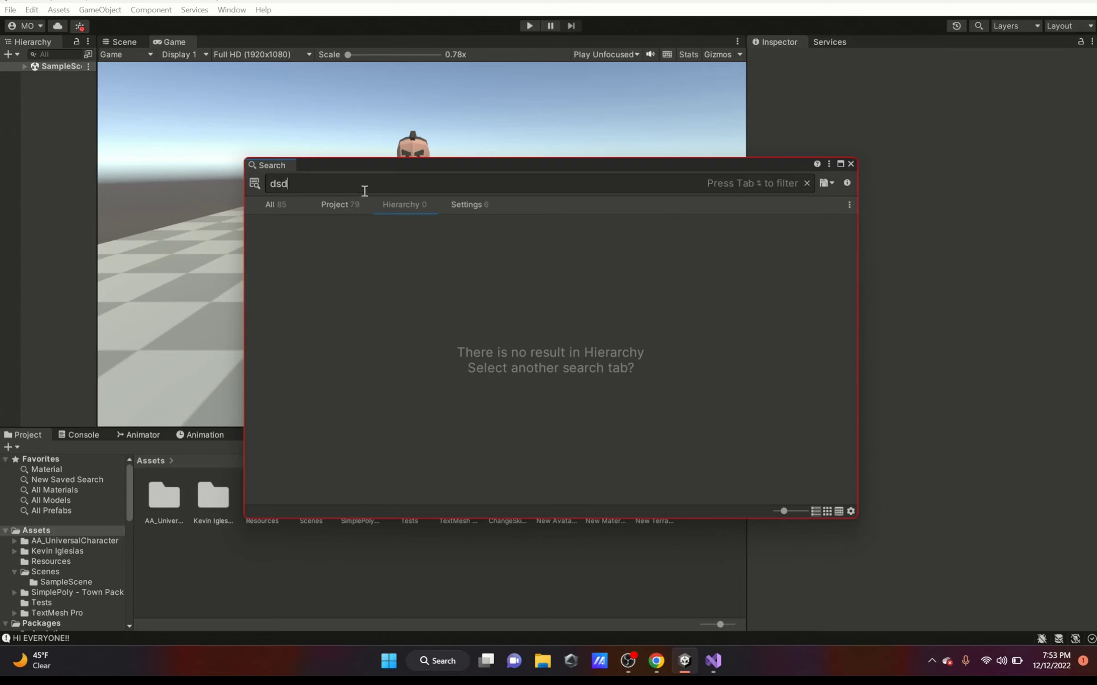
key(BackSpace)
text(s)
click(847, 184)
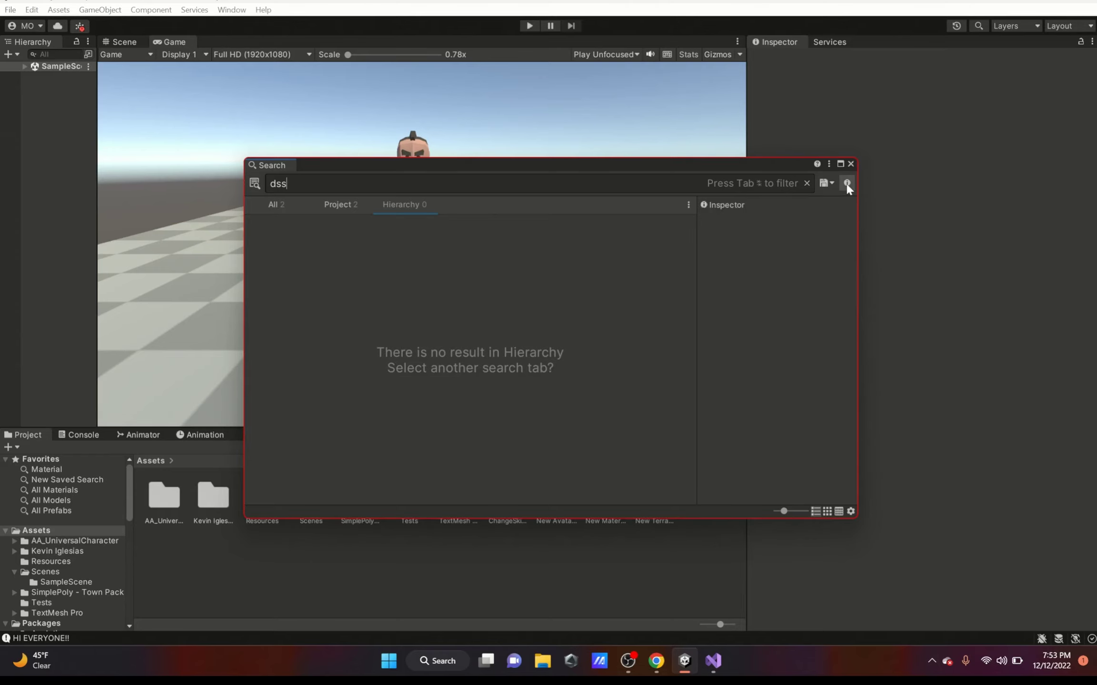
Step: Examine the properties of DemoSceneSettings.lighting and Default Style Sheet.asset among the Project results, and close the search window
click(341, 204)
click(376, 238)
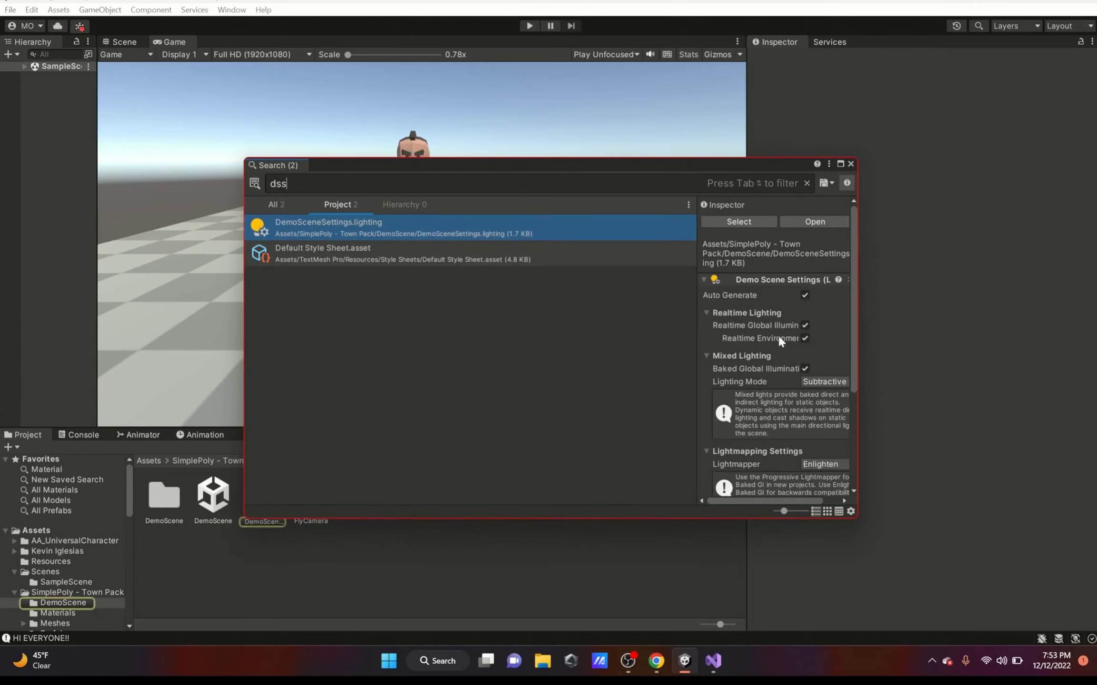
scroll(804, 417, down, 5)
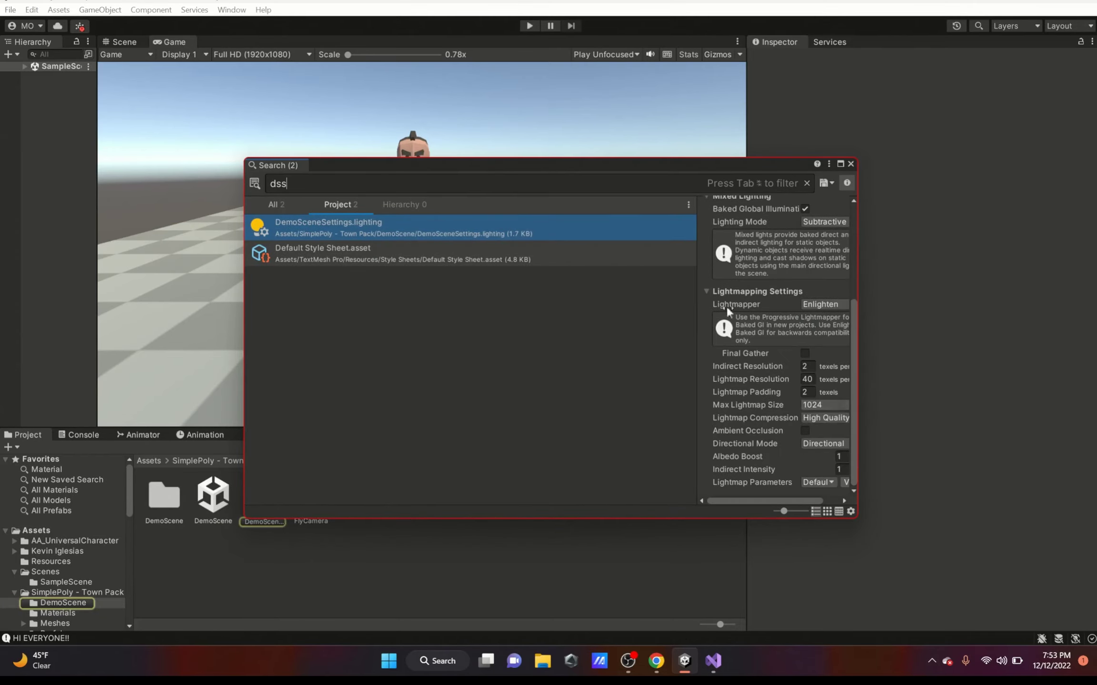
scroll(726, 306, up, 5)
click(350, 259)
scroll(745, 289, down, 5)
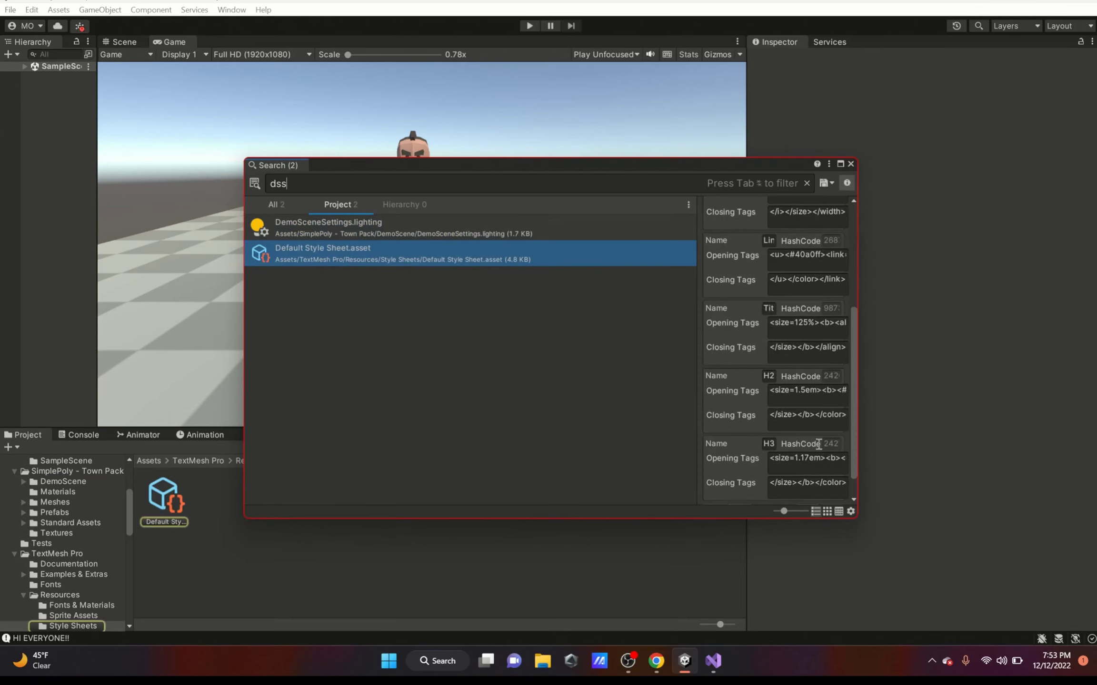
key(Escape)
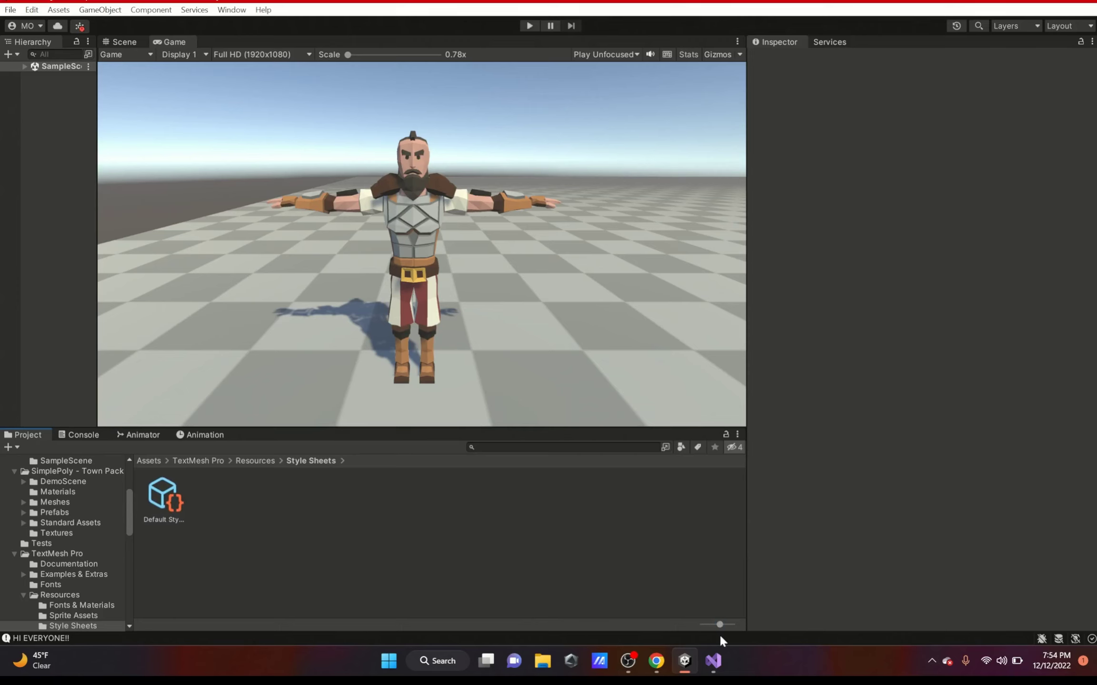
Step: Bring up the Hierarchy window and widen it
click(231, 10)
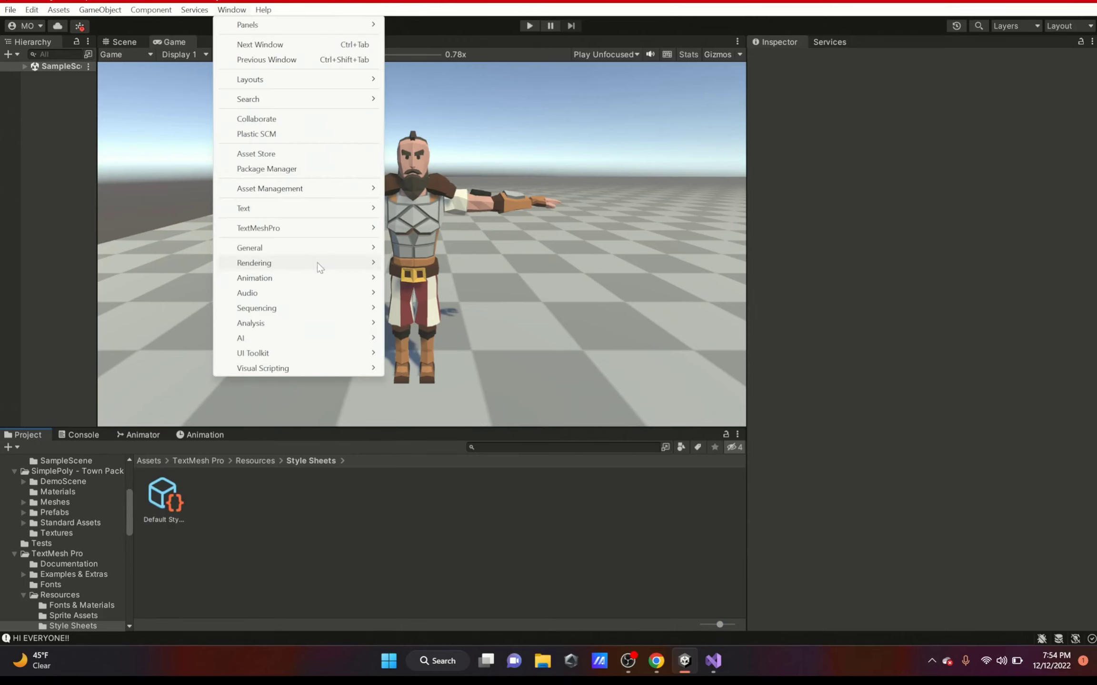
mouse_move(310, 267)
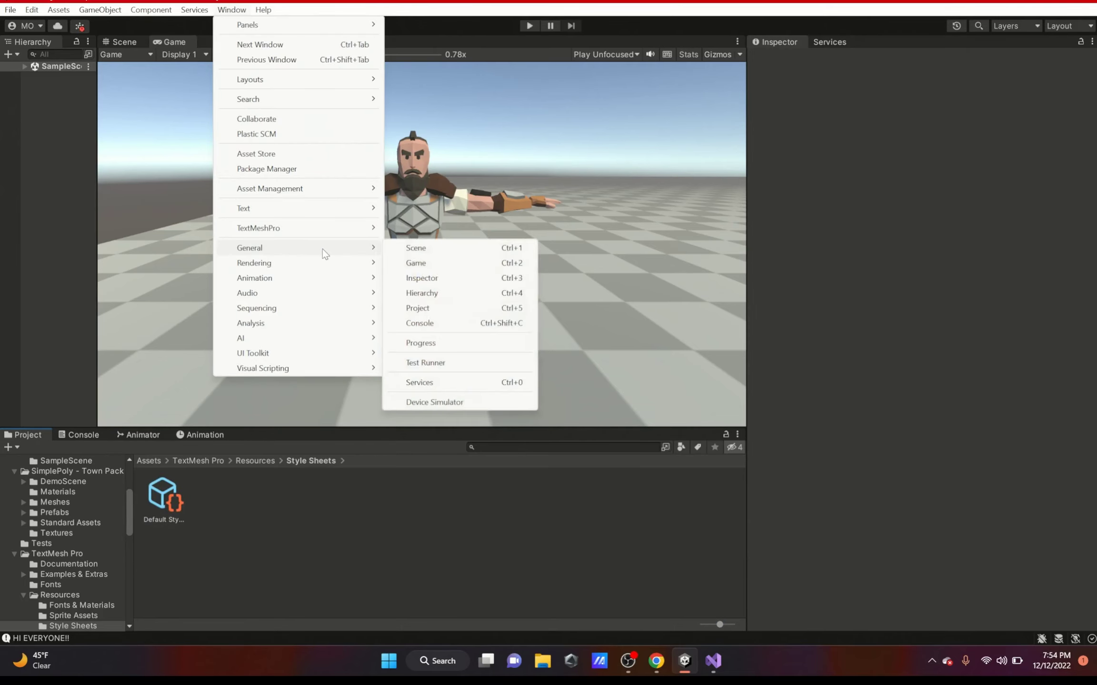
click(456, 307)
drag(96, 174, 264, 176)
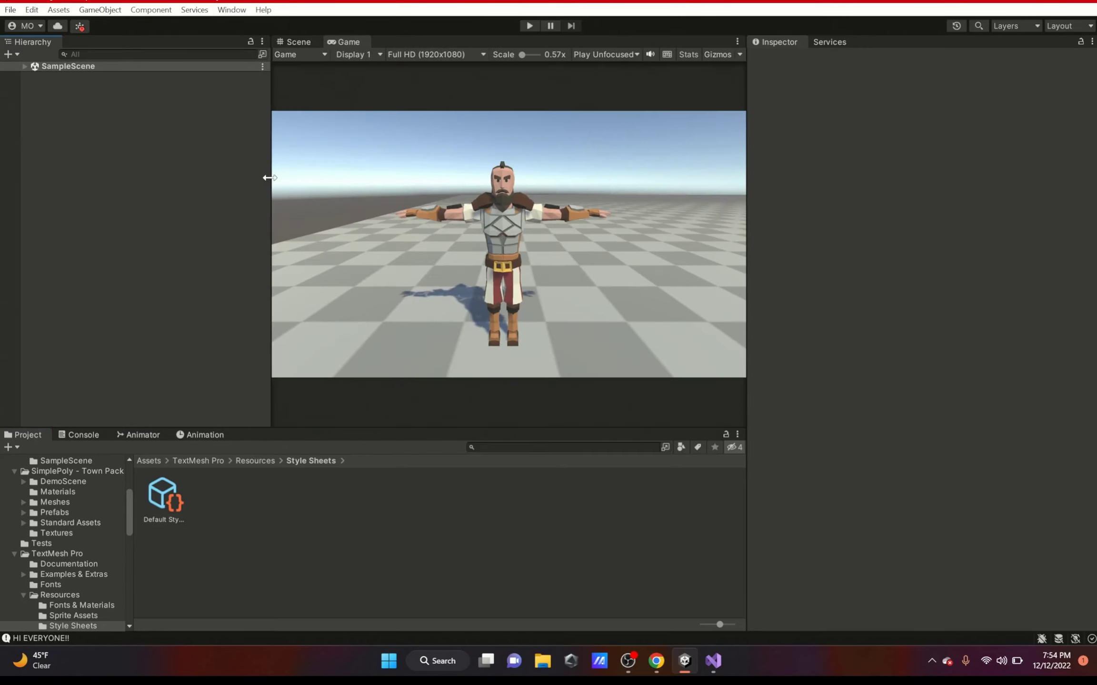
Step: Examine the object creation options and the context options of the Hierarchy
click(10, 53)
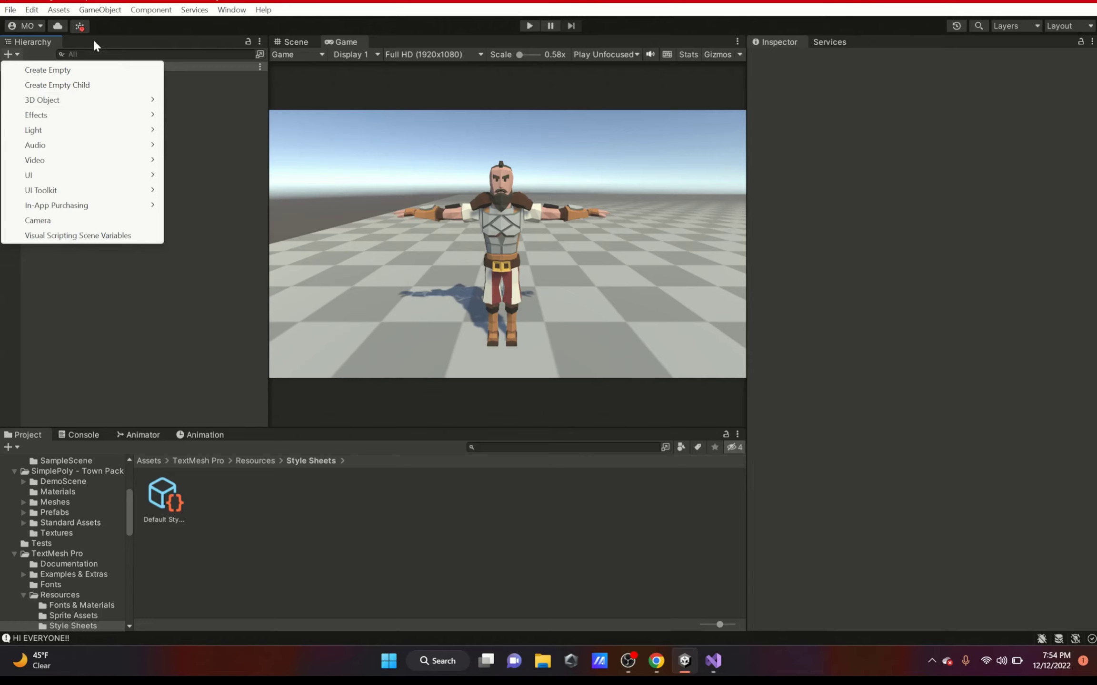
click(229, 41)
right_click(47, 108)
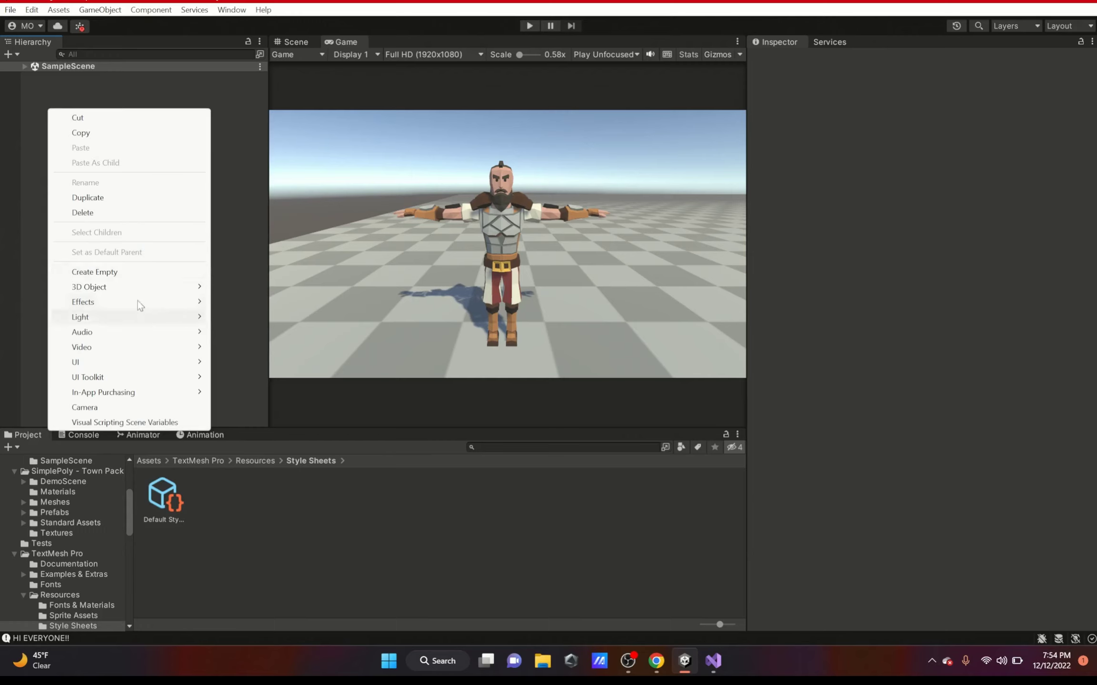
click(79, 81)
Step: Expand SampleScene, search the Hierarchy for "main", and clear the search text
click(24, 66)
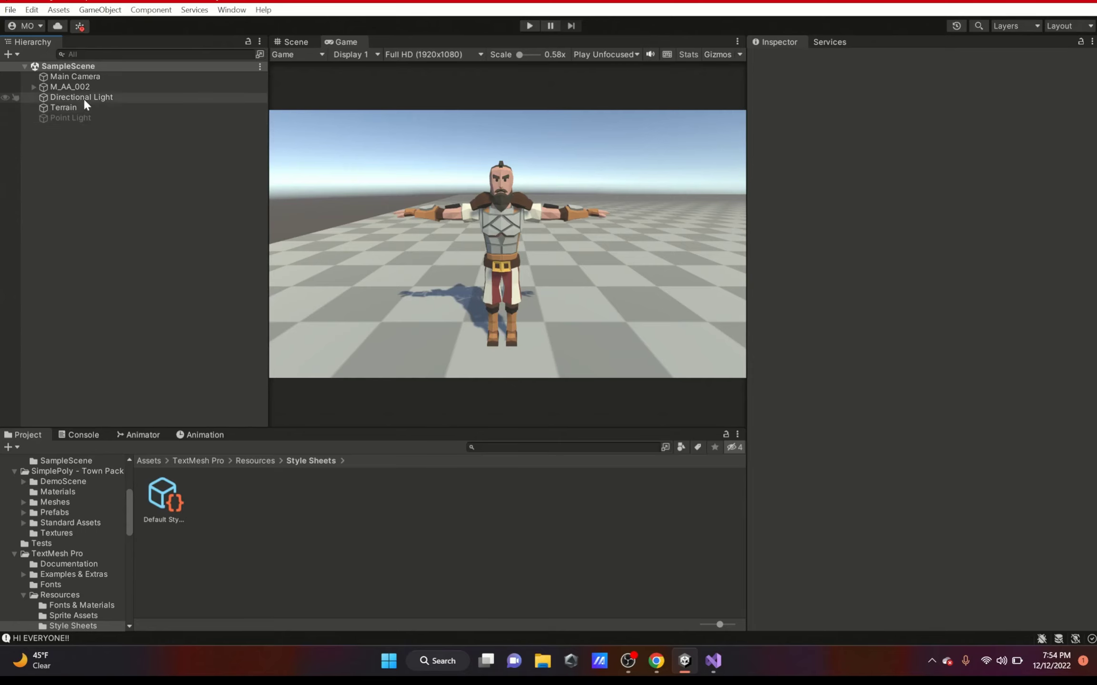
click(125, 54)
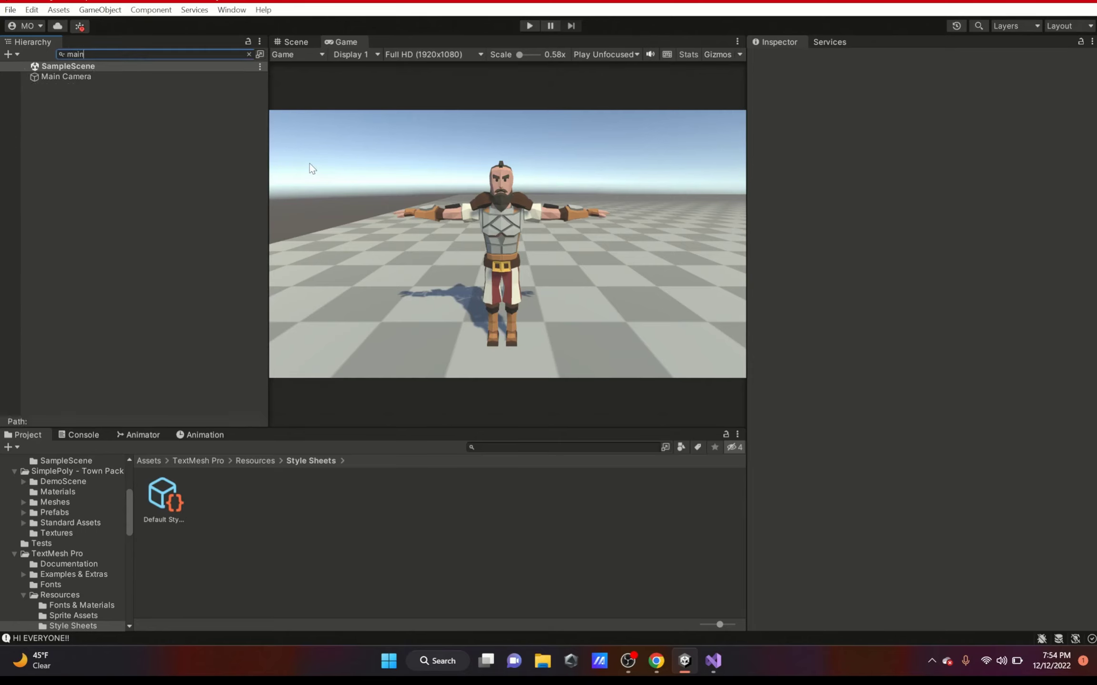
click(249, 54)
Step: View the Hierarchy's advanced search window, and examine SampleScene's scene, GameObject and context options
click(259, 54)
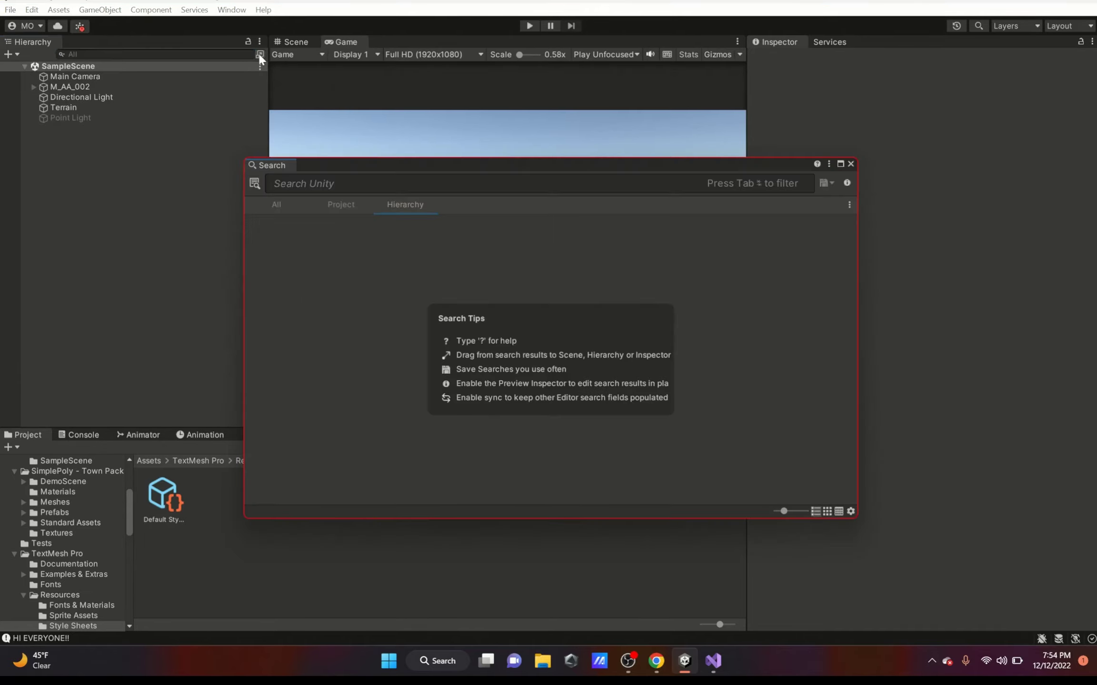
key(Escape)
click(259, 66)
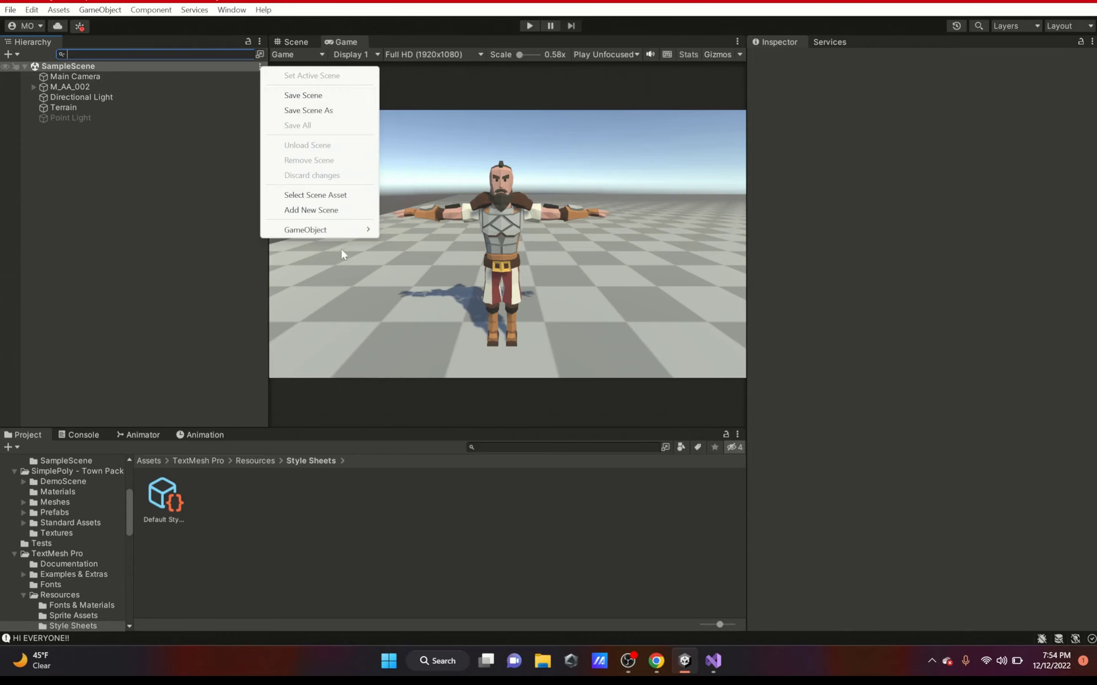
mouse_move(324, 230)
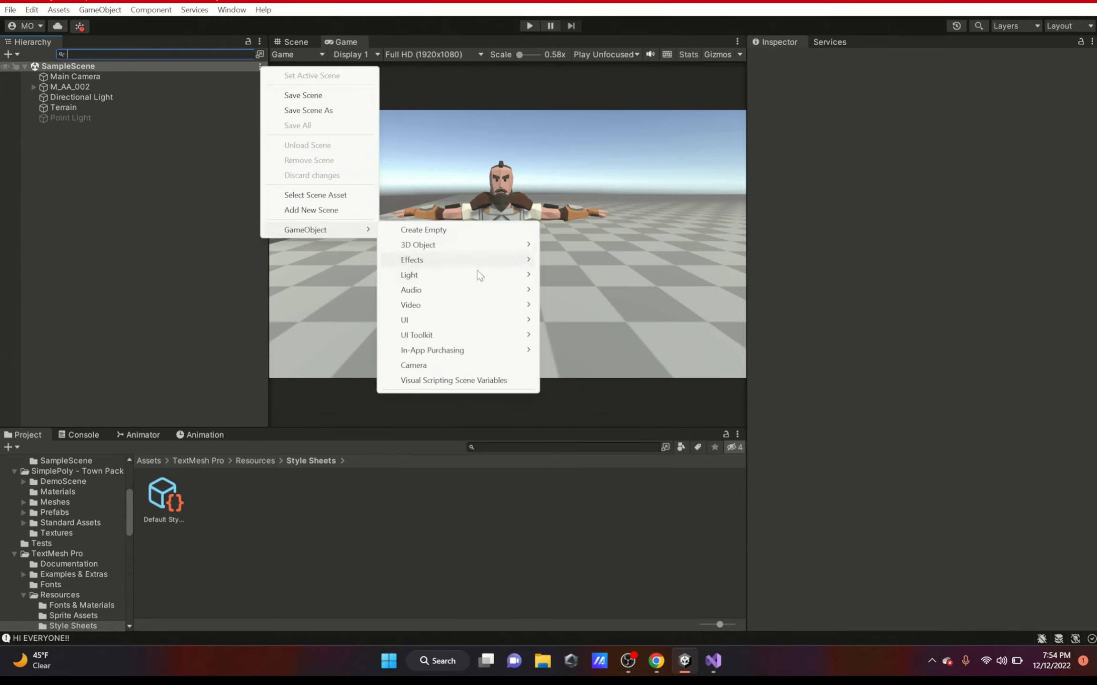
right_click(197, 303)
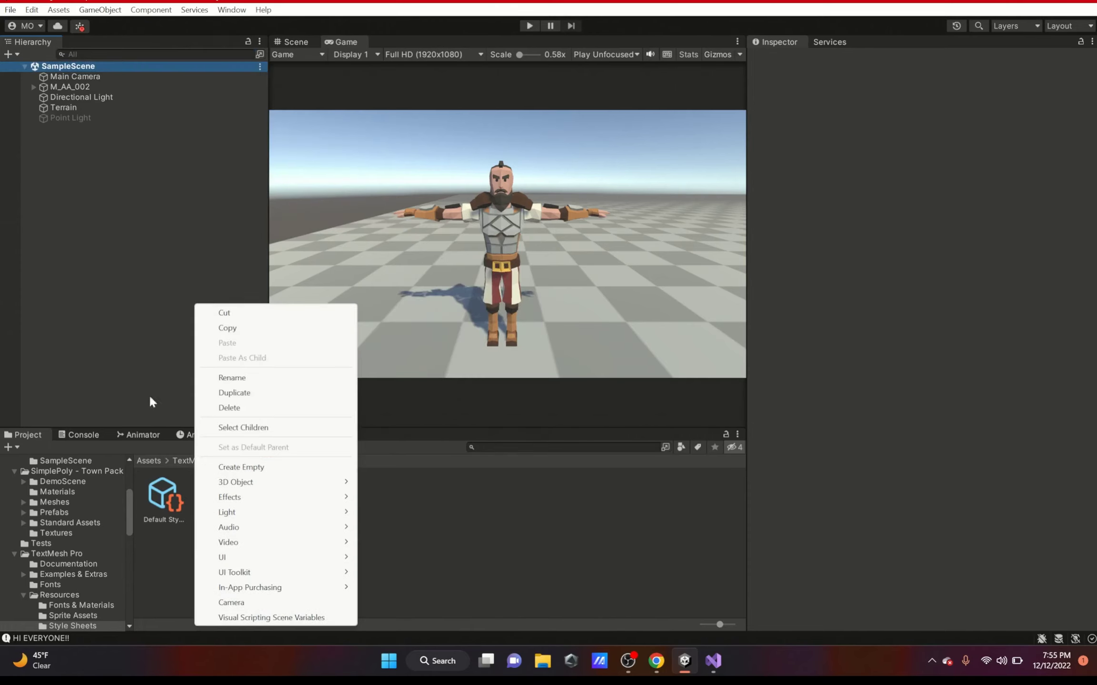
click(133, 288)
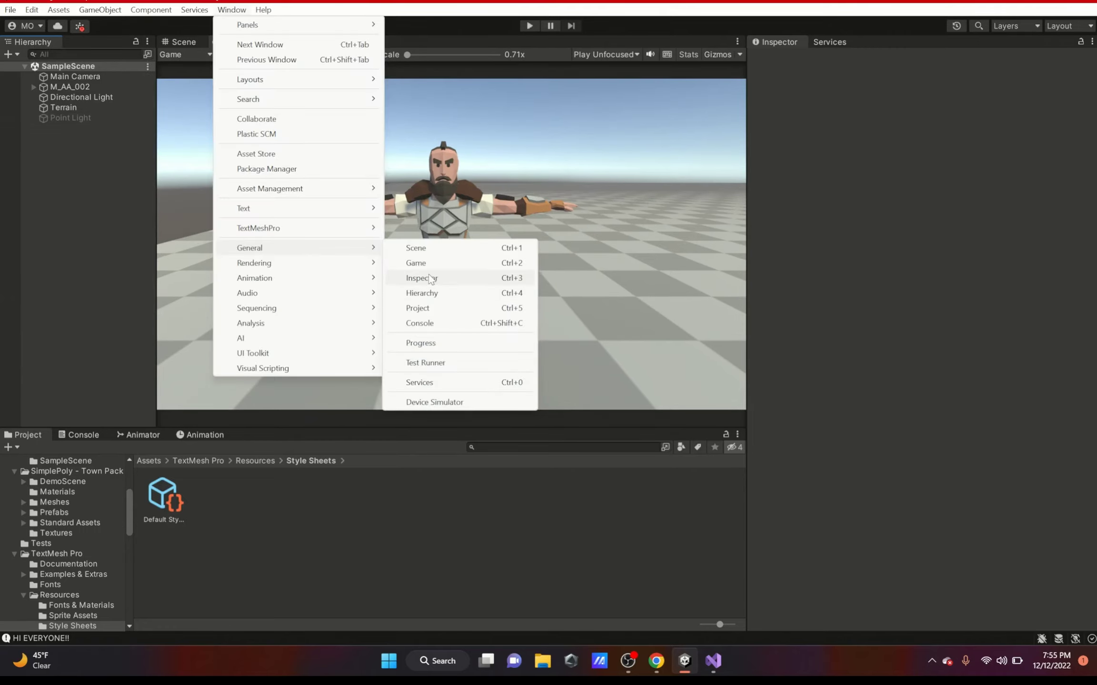
Step: Show the Inspector window and examine the light type options of the Directional Light
click(429, 277)
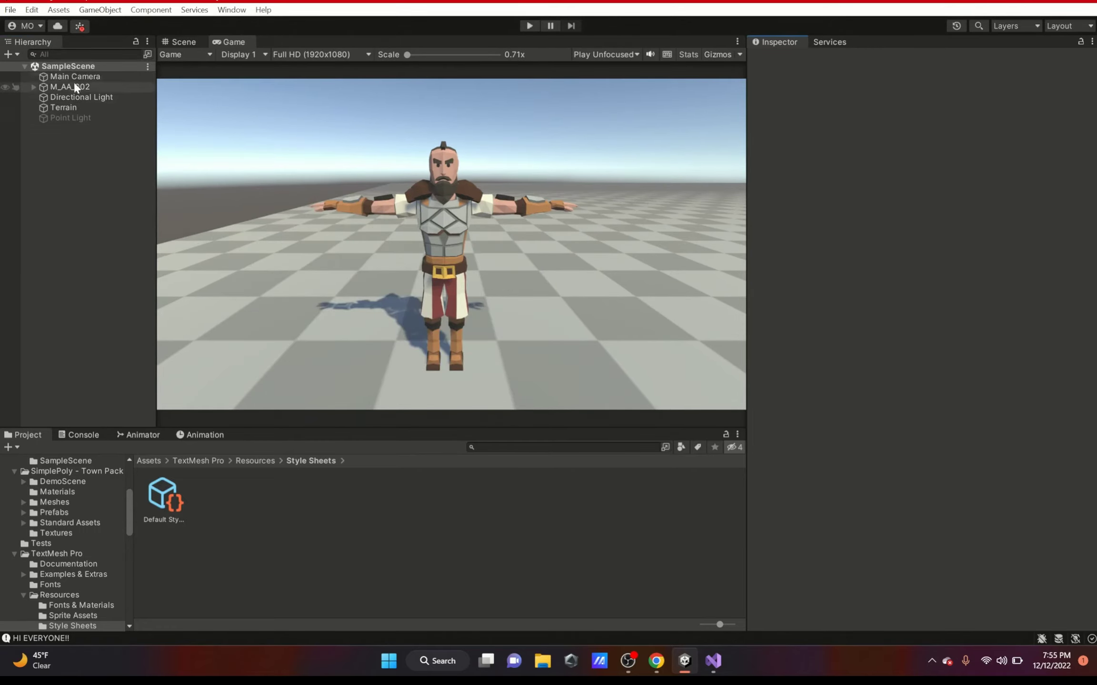
click(77, 97)
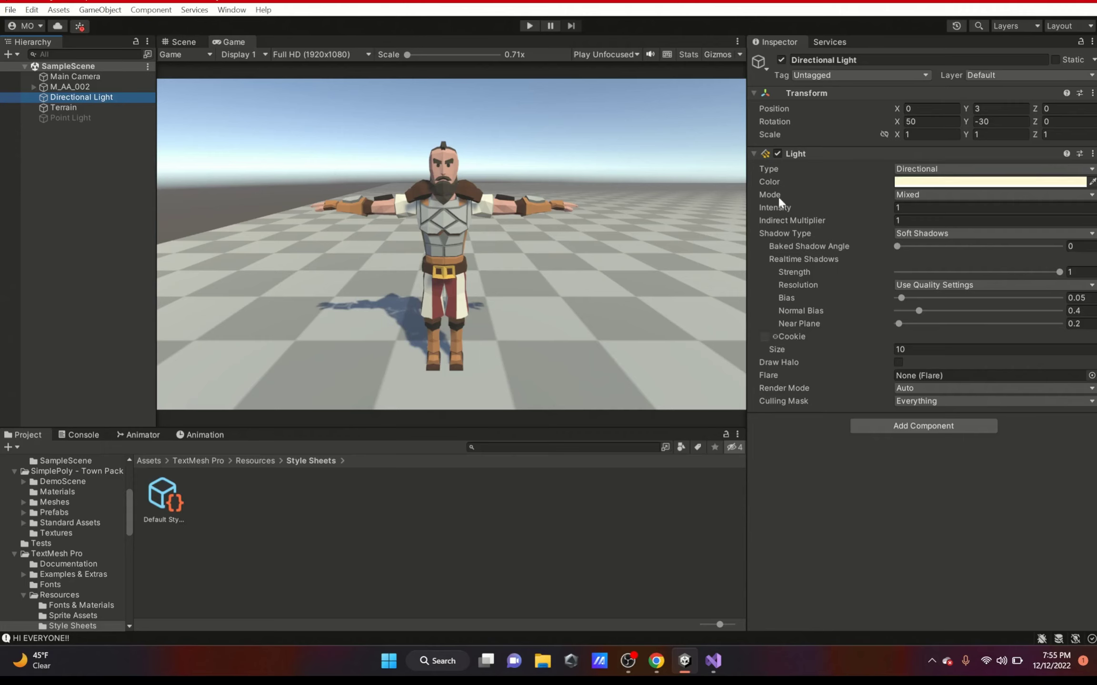
click(931, 171)
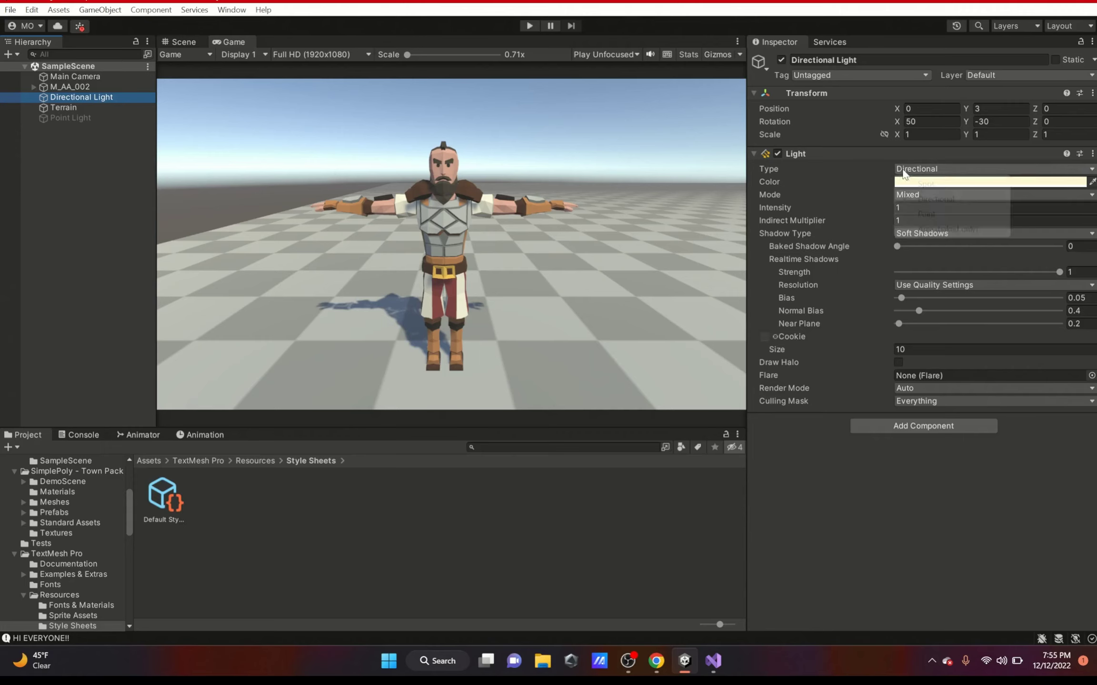
Step: Examine the tag and layer options of the Directional Light in the Inspector
click(945, 320)
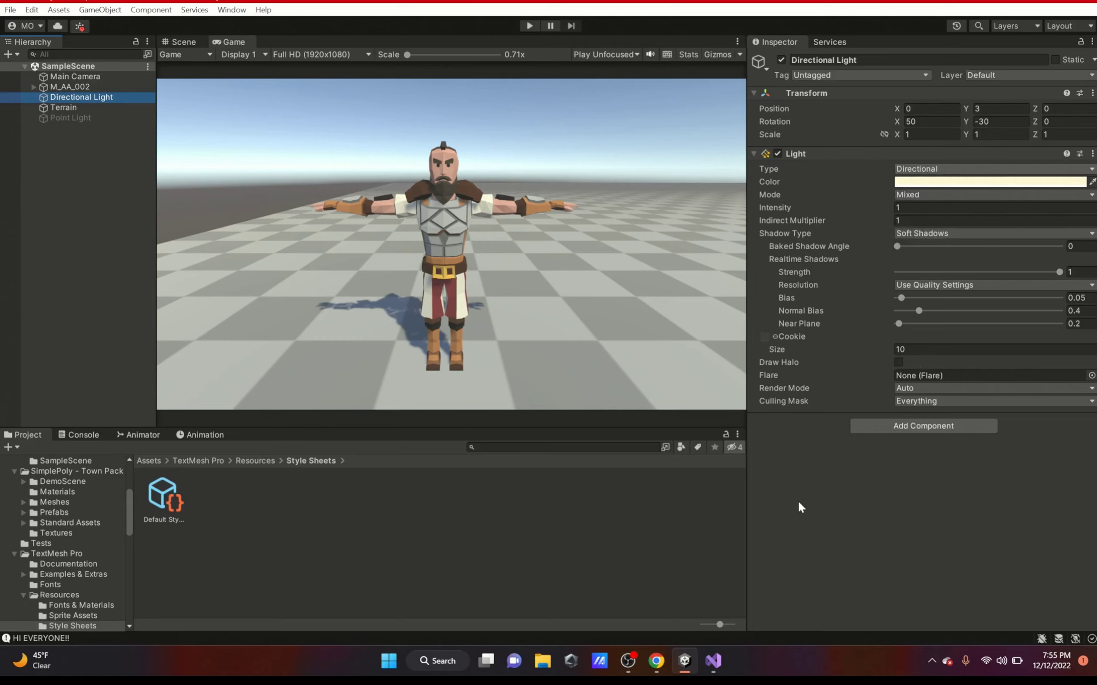
click(819, 76)
click(842, 73)
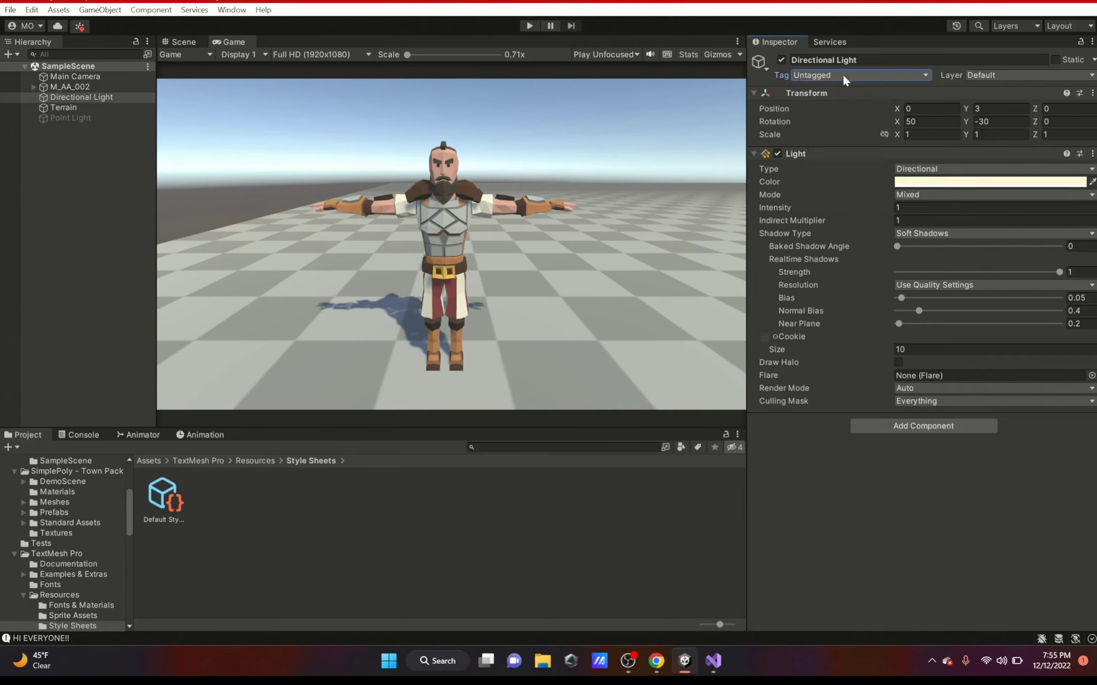
click(843, 75)
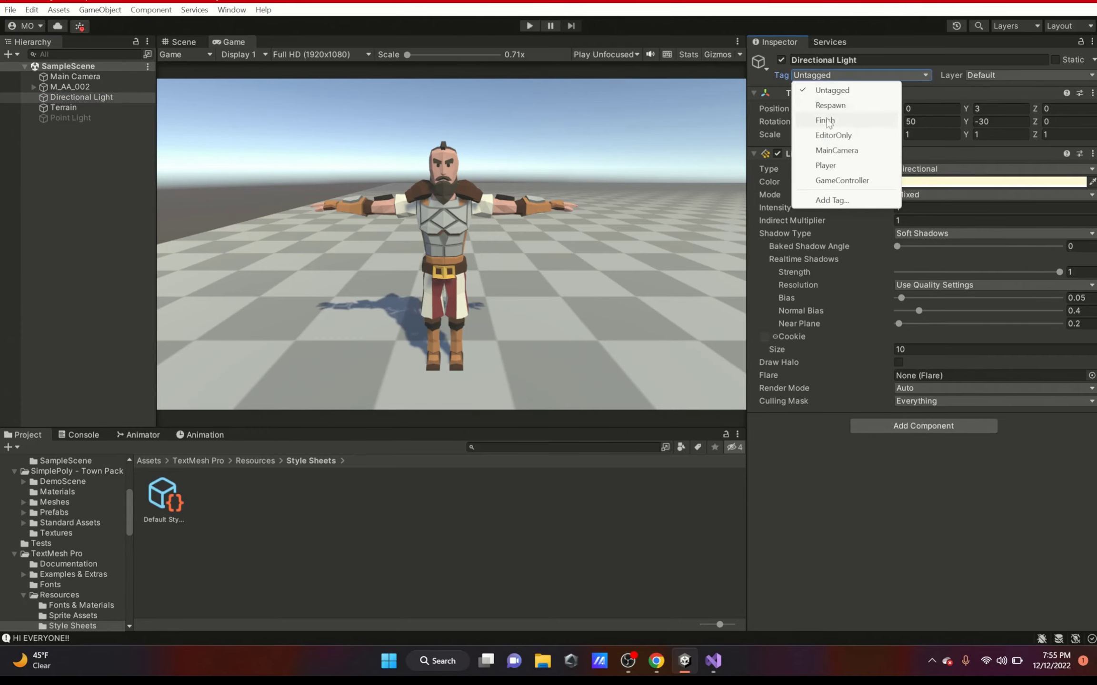
click(992, 79)
click(991, 79)
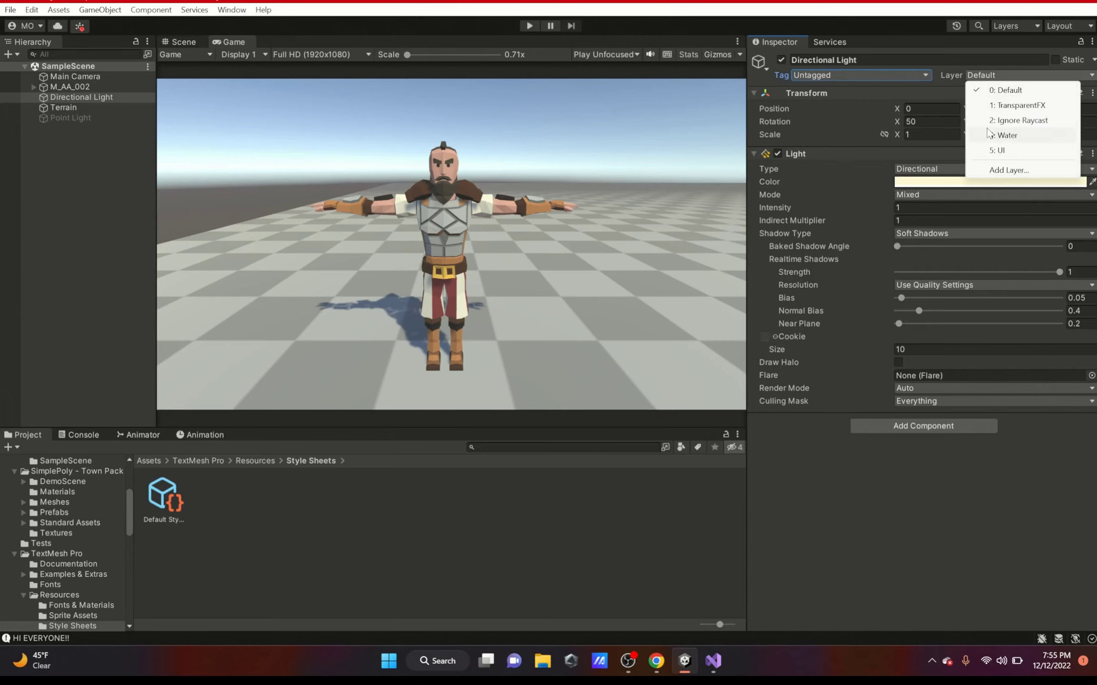
click(838, 95)
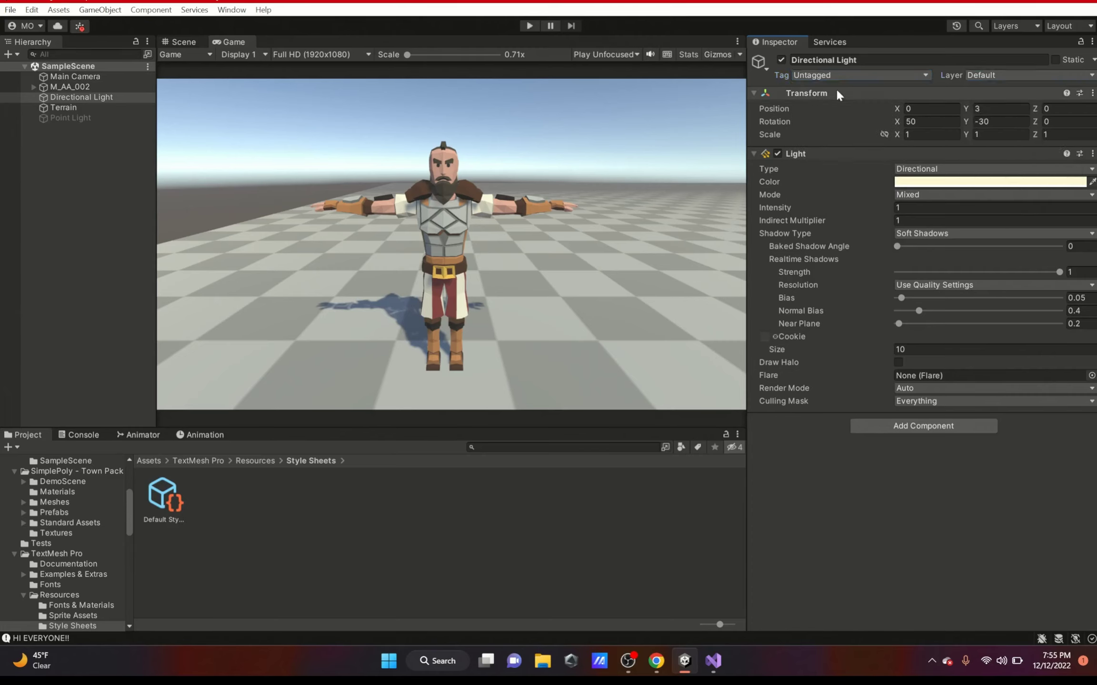
Step: Show the Scene view and assign the red label icon to the Directional Light
click(759, 64)
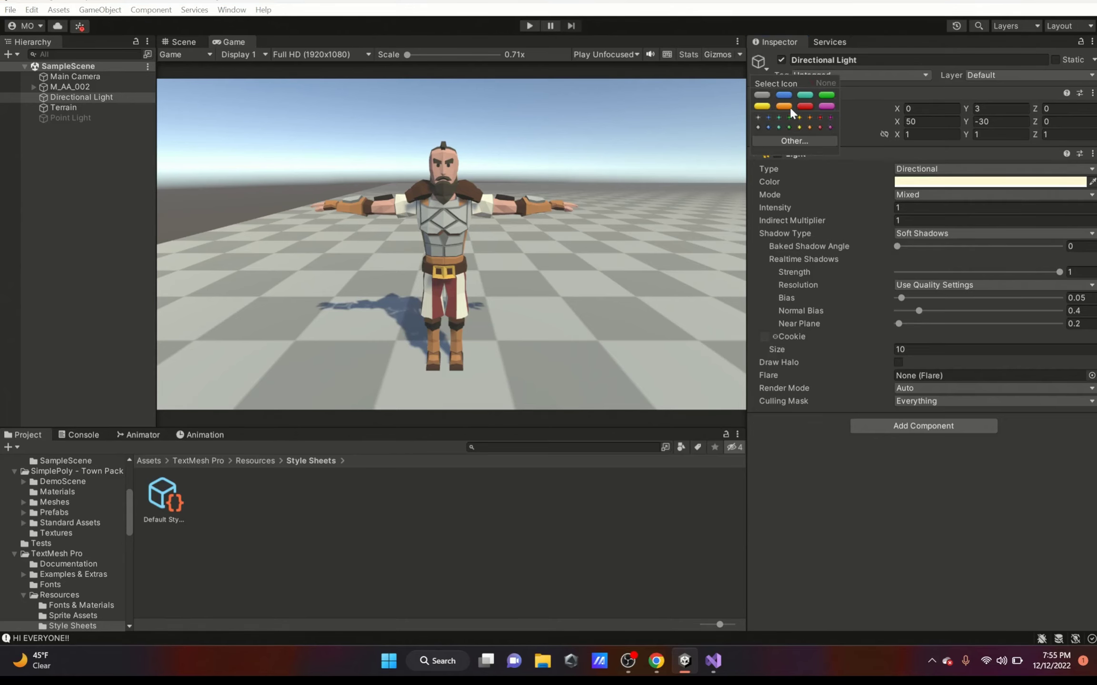
click(183, 41)
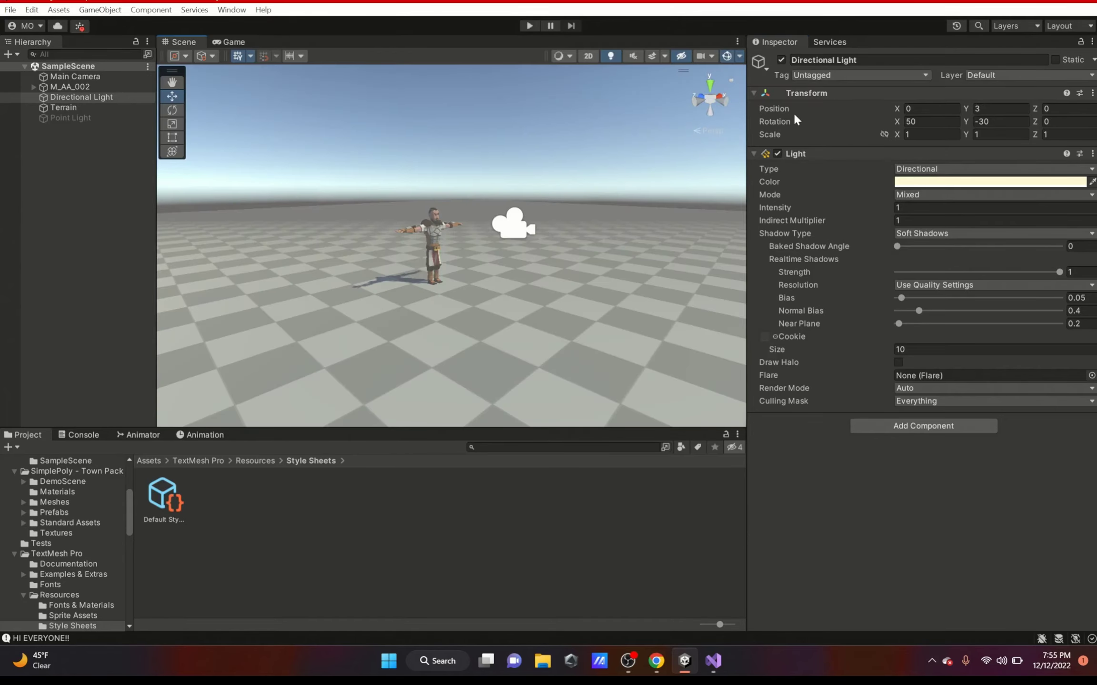
click(761, 66)
click(804, 106)
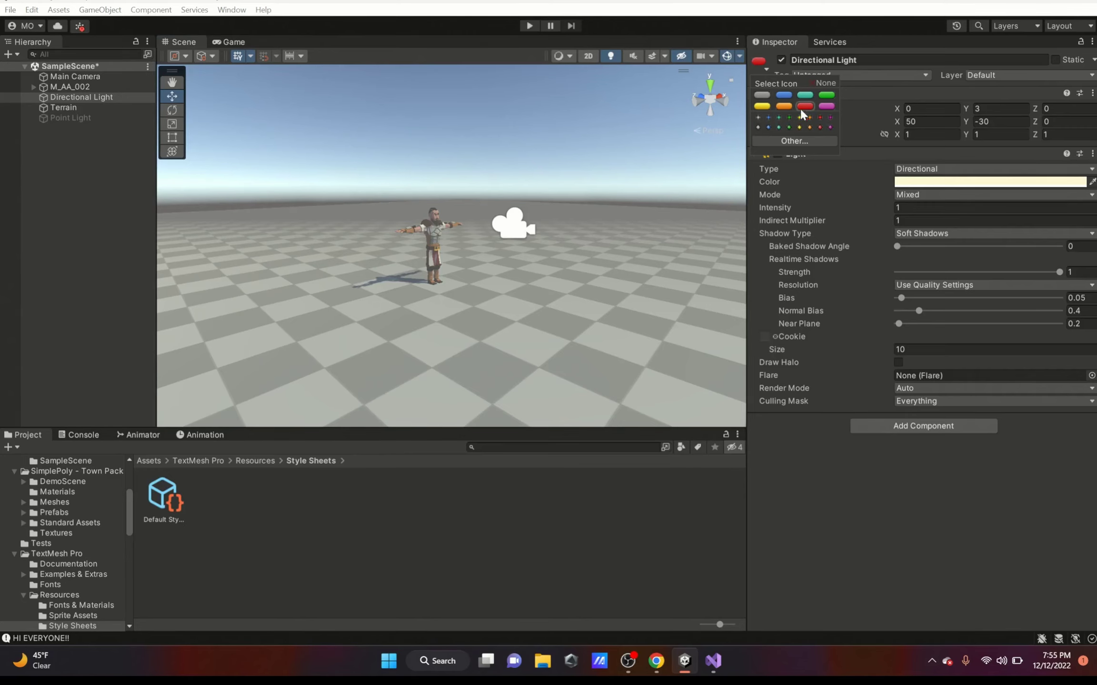
scroll(645, 272, down, 5)
middle_drag(645, 272, 571, 274)
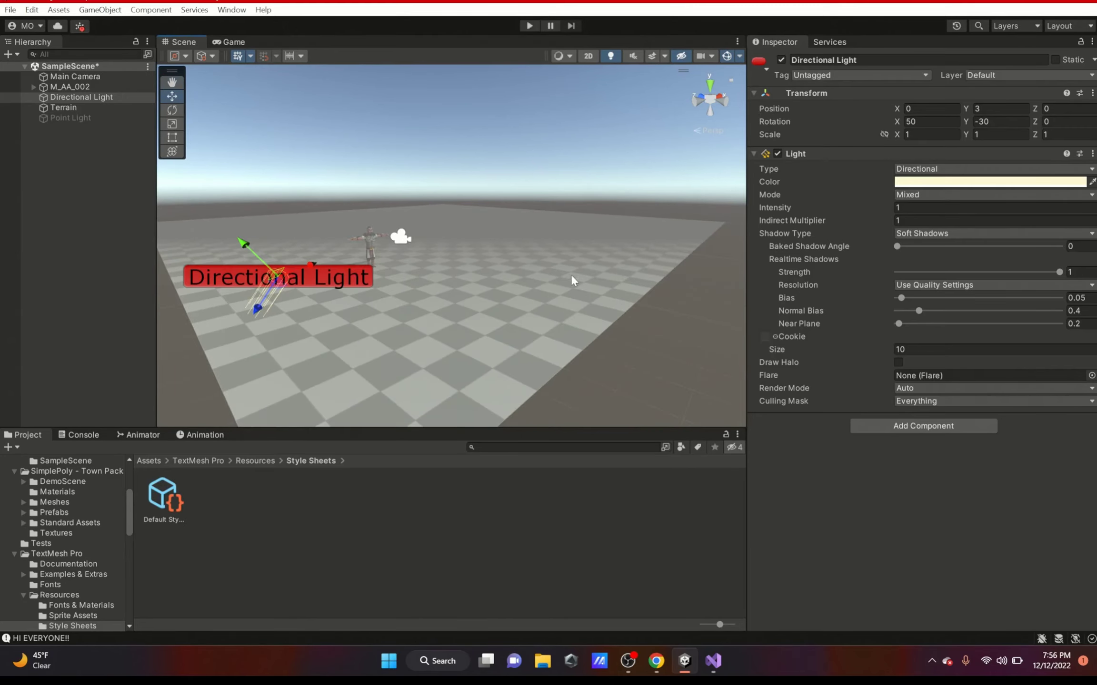
Step: Set the Directional Light's icon to the orange circle
click(762, 66)
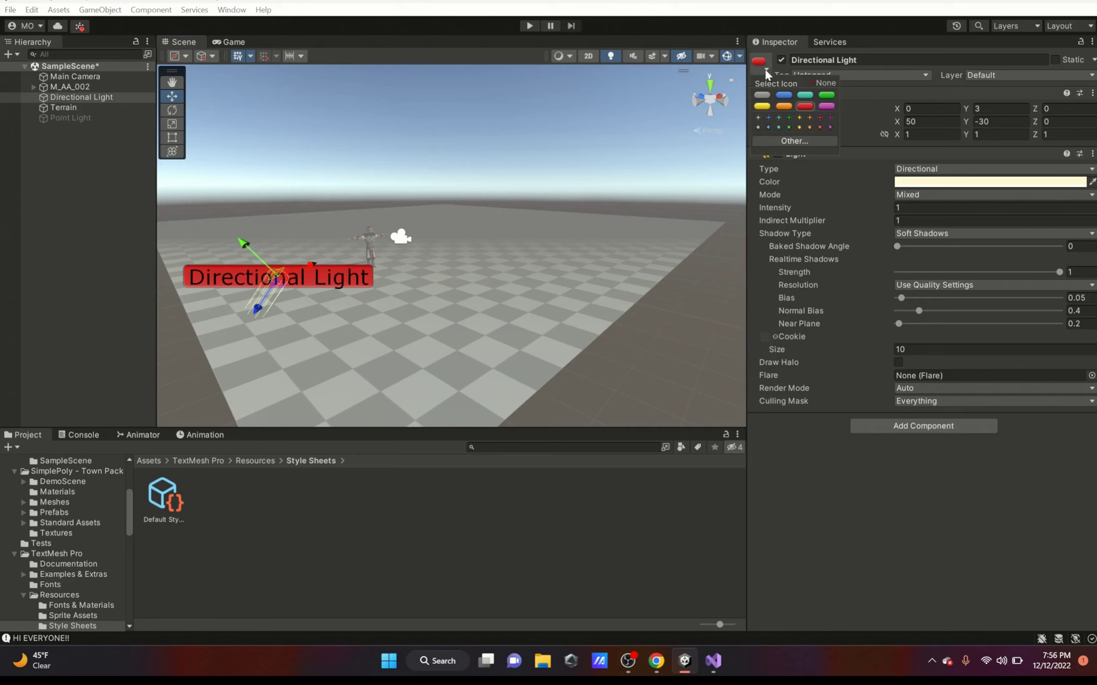
click(816, 116)
click(821, 117)
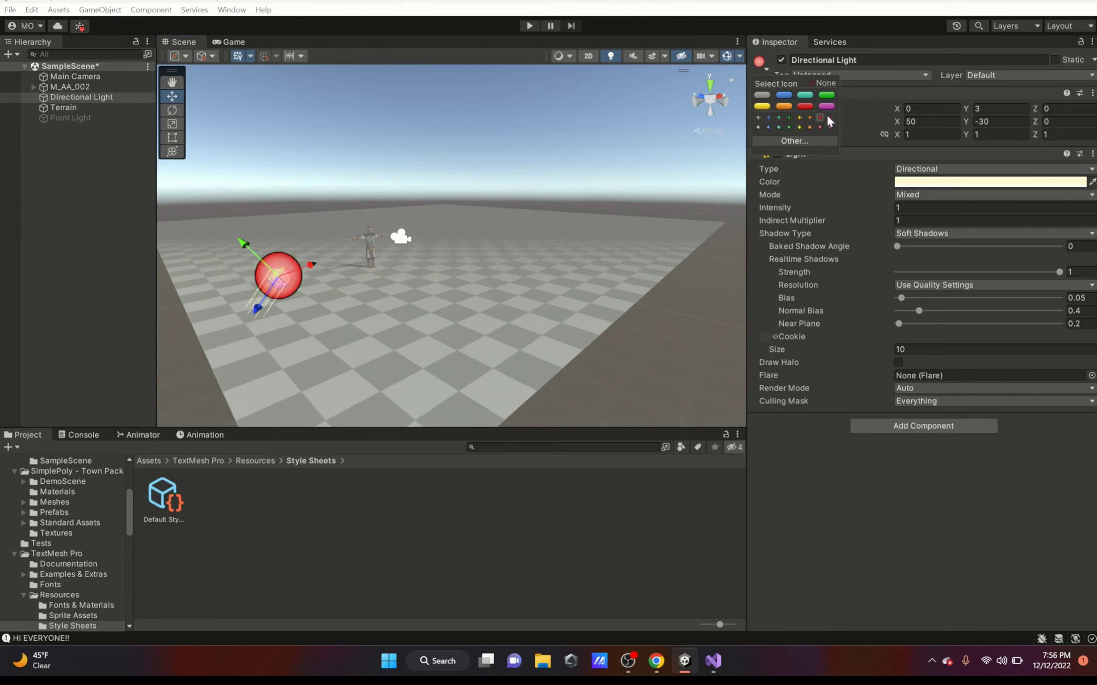
click(810, 117)
click(880, 78)
Step: Try the Directional Light's static options by enabling Batching Static and toggling the overall Static flag on and off
click(1063, 55)
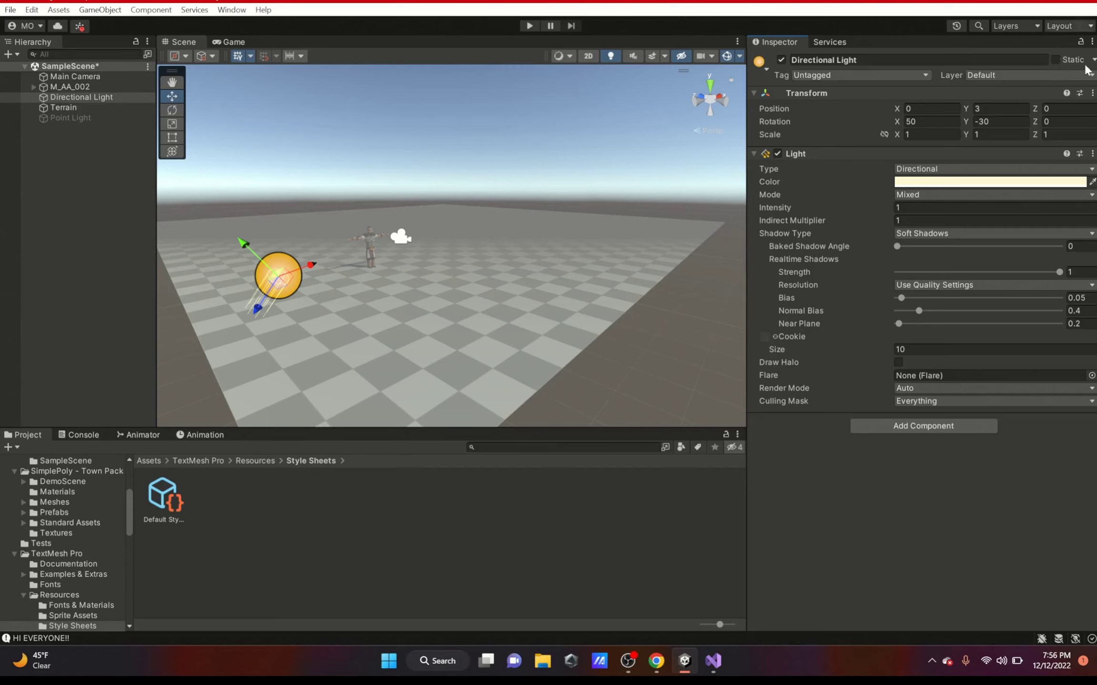
click(1055, 60)
click(1094, 59)
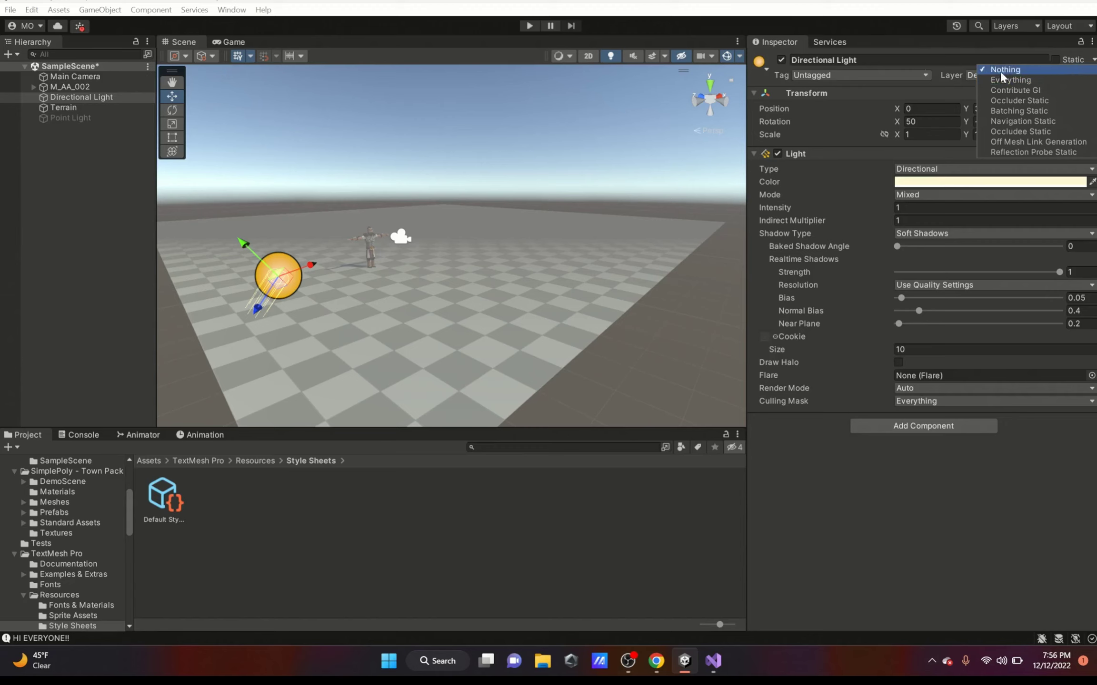
click(1019, 110)
click(1092, 59)
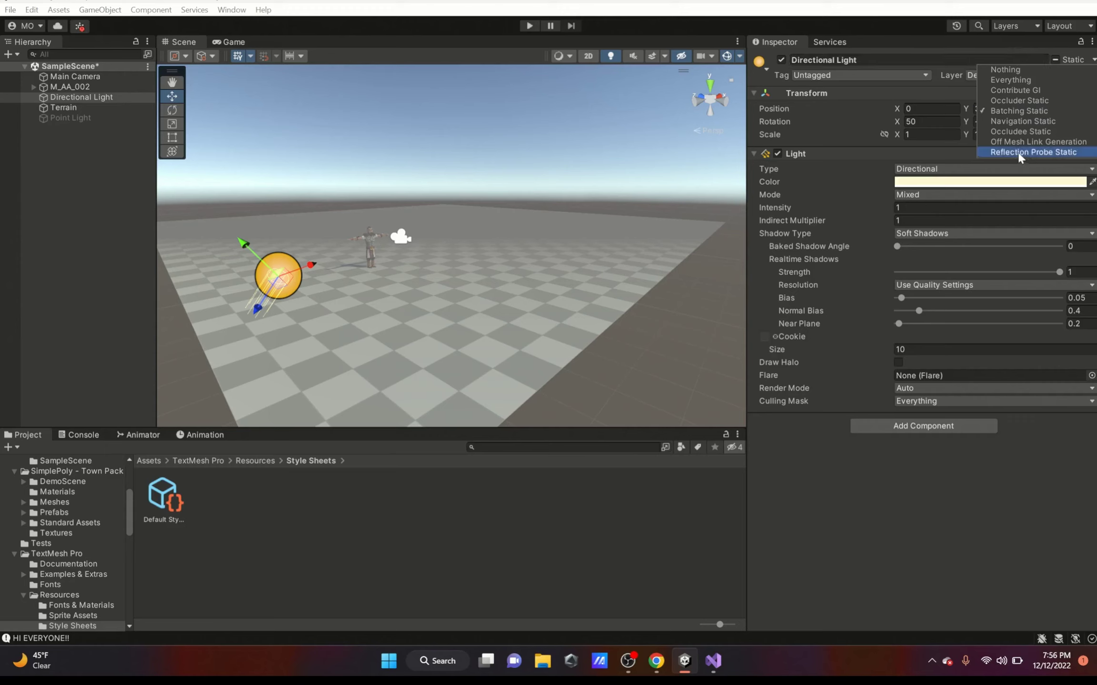
click(1056, 61)
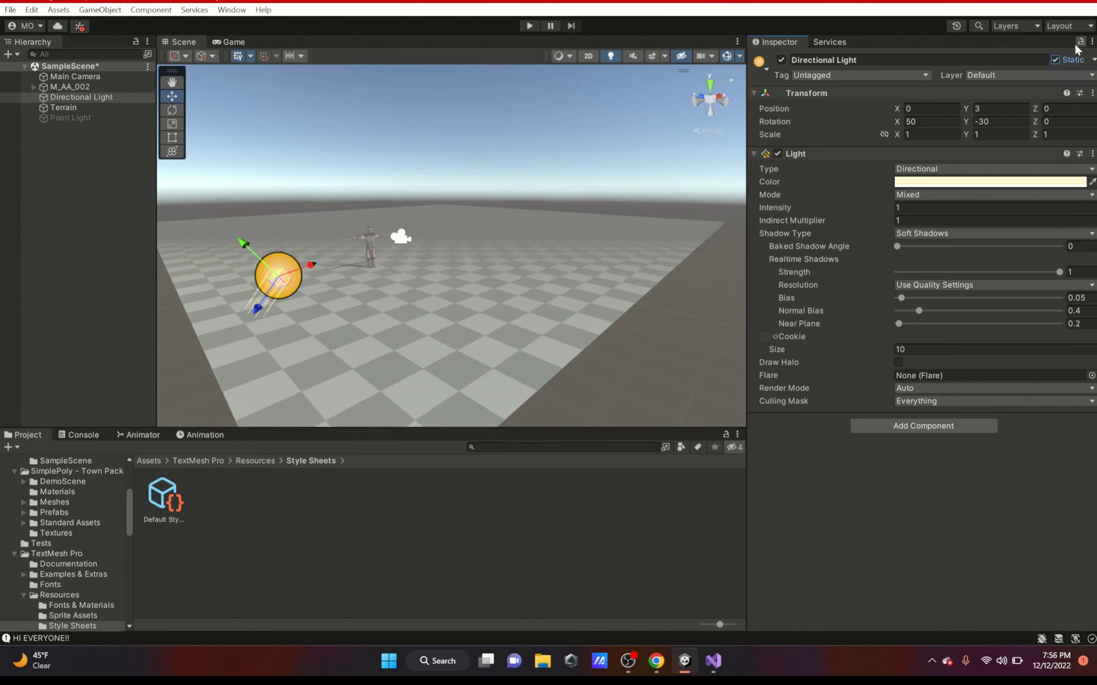
Step: Show the Game window, preview the scene in Simulator mode, and return to Game mode
click(232, 10)
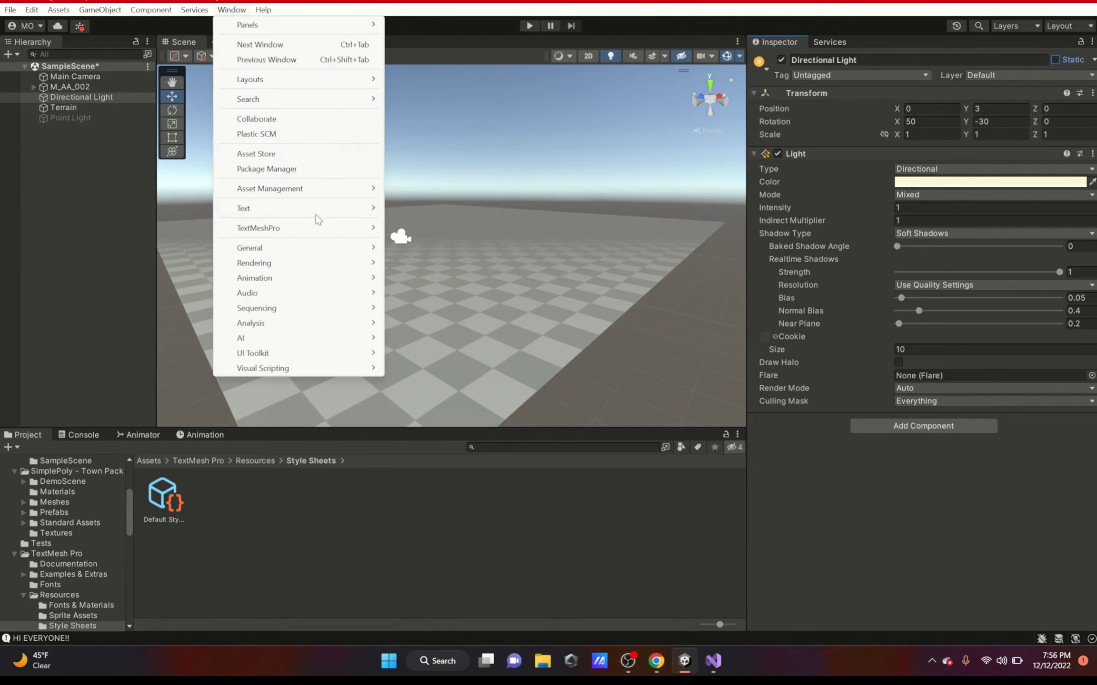
mouse_move(304, 232)
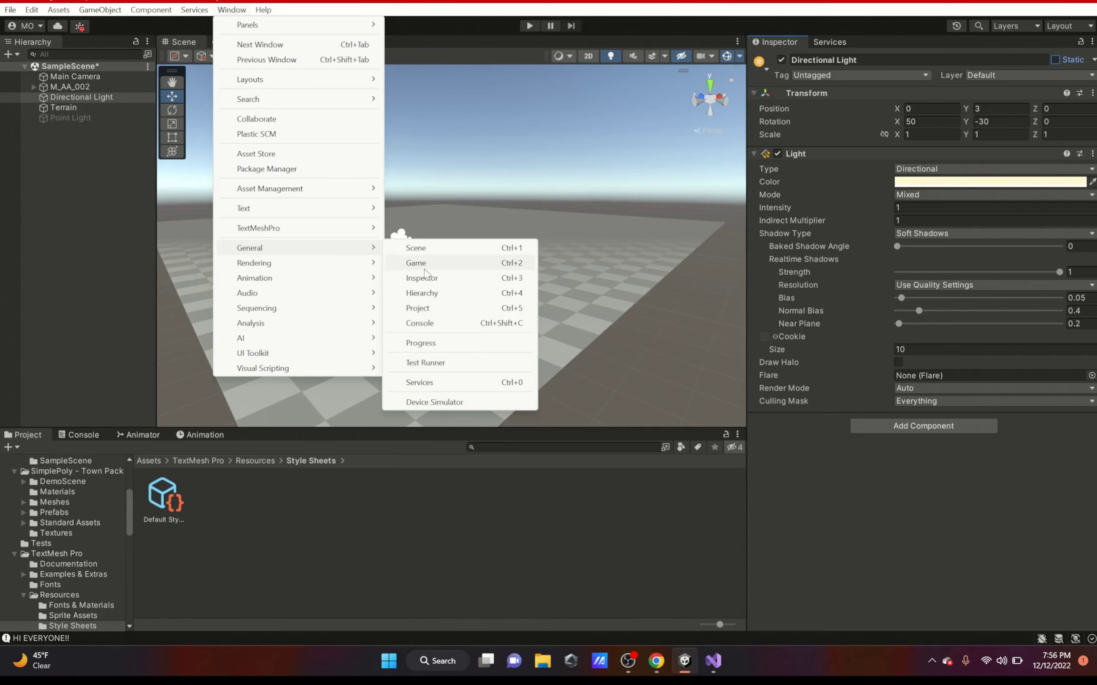
click(423, 266)
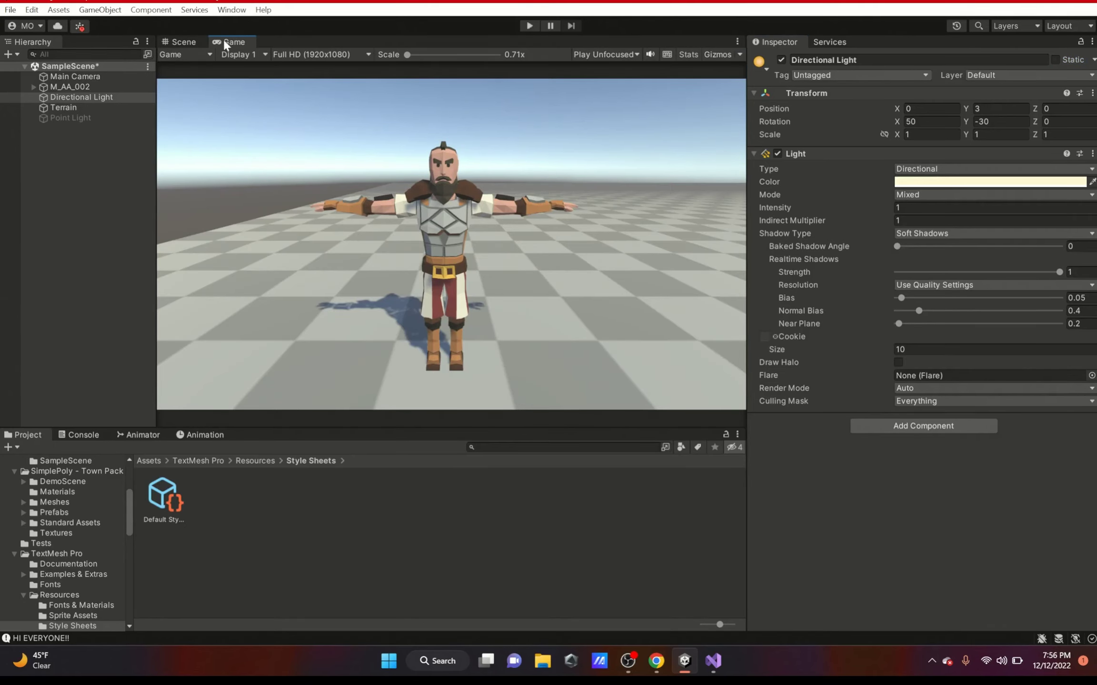
click(189, 54)
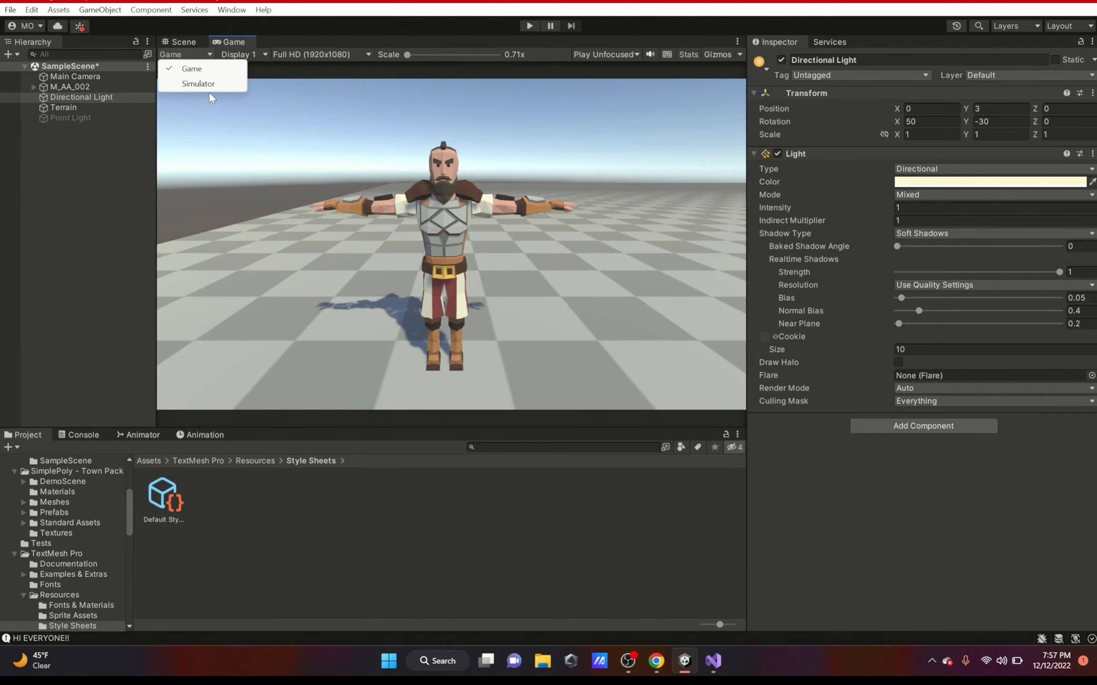
click(199, 85)
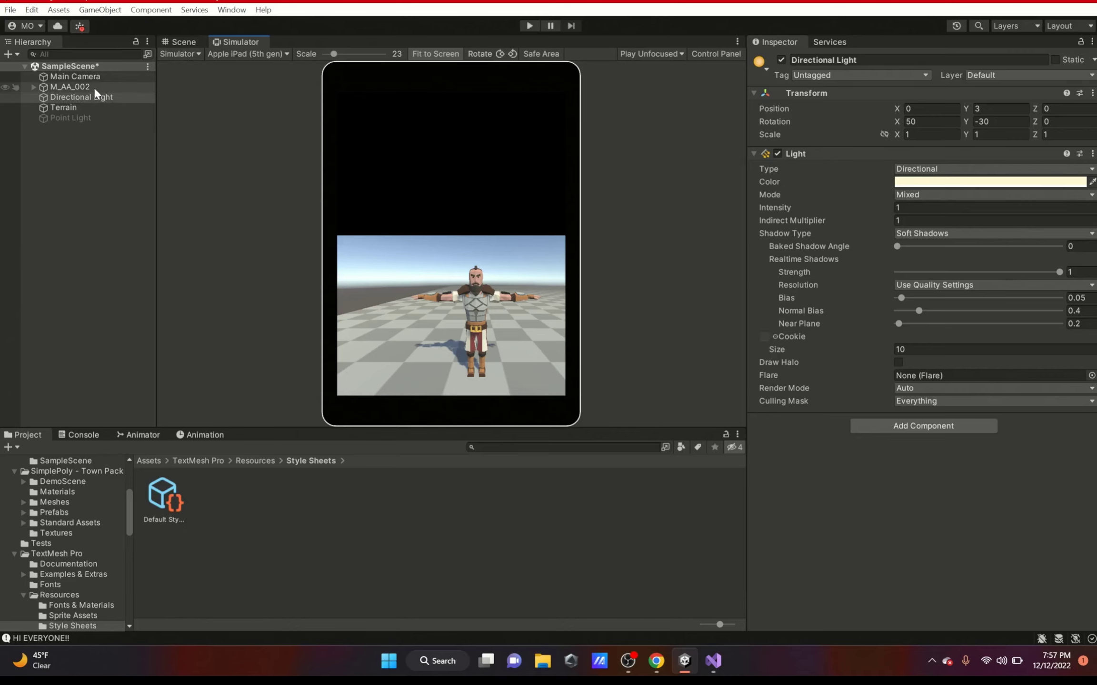
click(180, 55)
click(181, 69)
Step: View Display 2 and Display 3 in the Game window, and return to Display 1
click(241, 55)
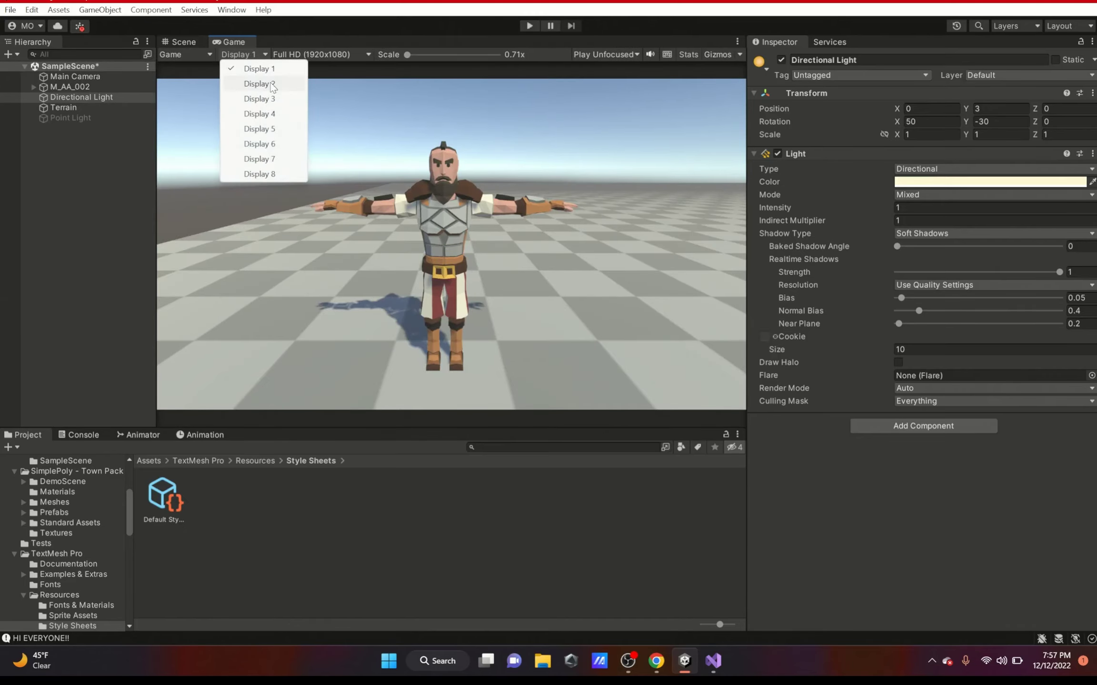
click(259, 83)
click(258, 55)
click(259, 99)
click(242, 54)
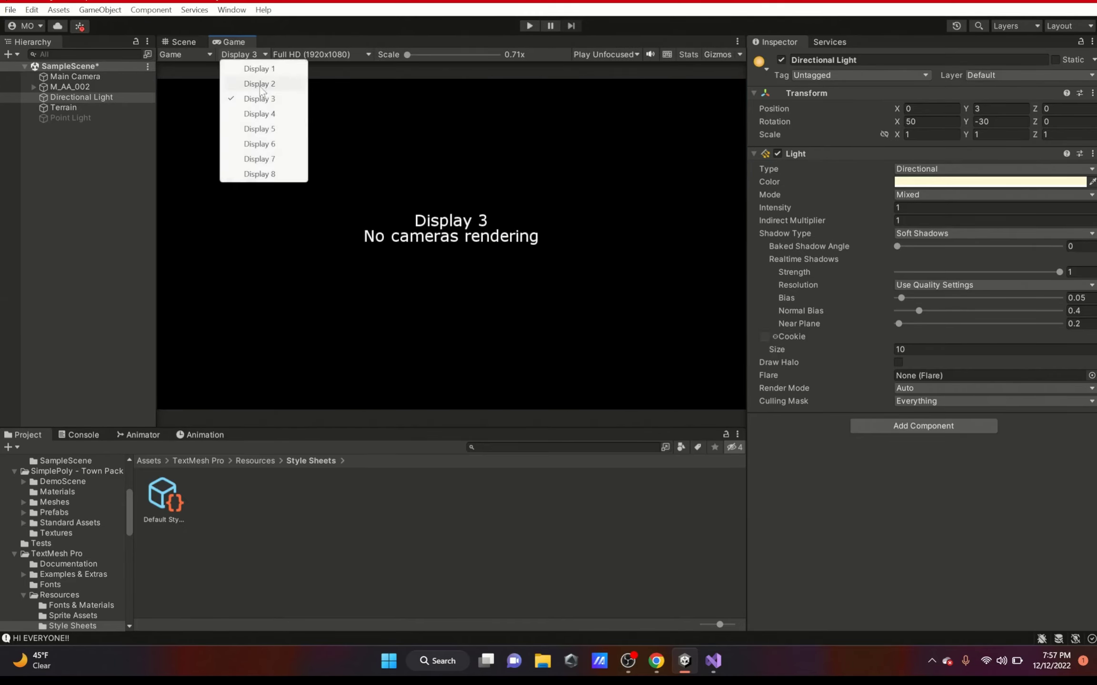
click(259, 68)
Step: Set the Main Camera's target display to Display 2 and show Display 2 in the Game window
click(71, 77)
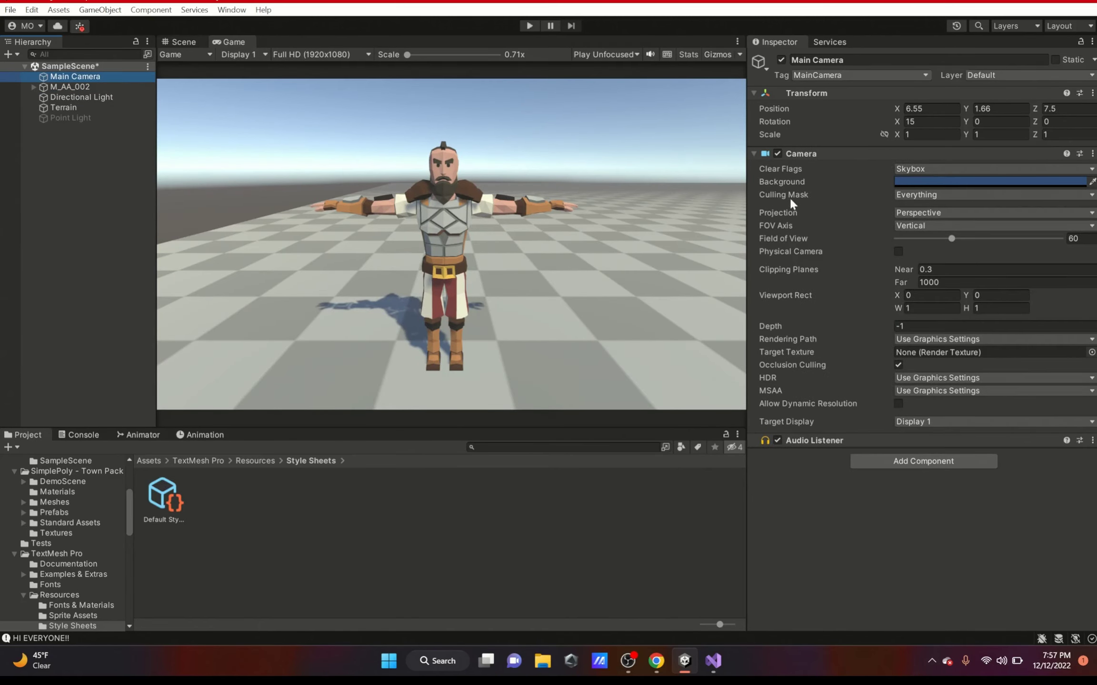
click(919, 423)
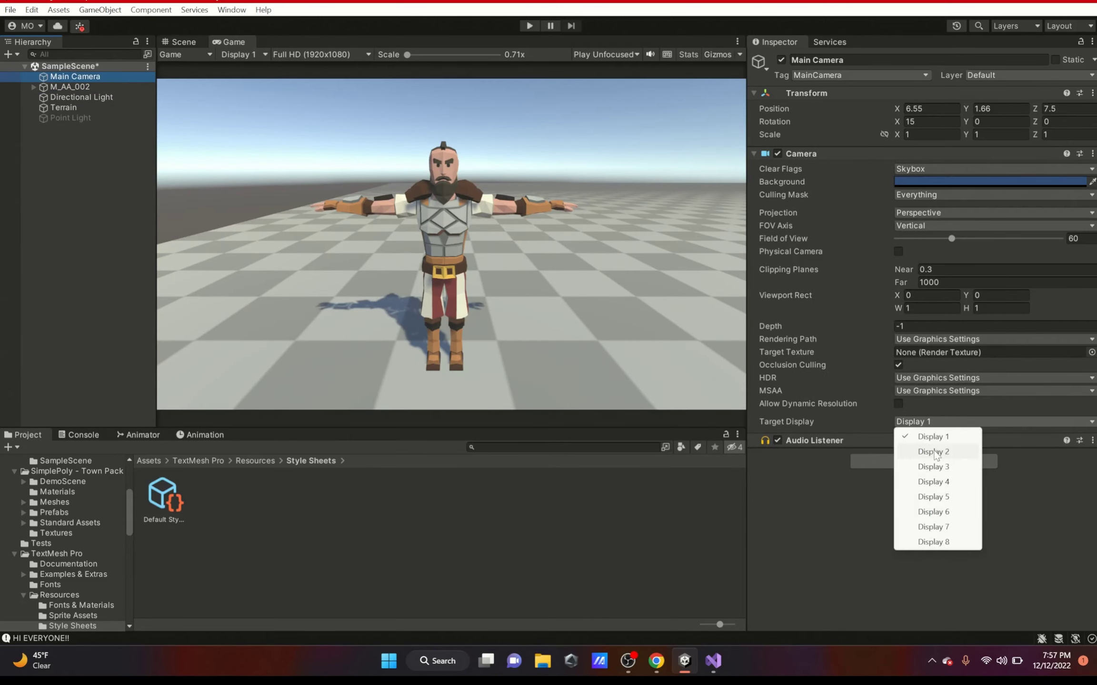
click(914, 451)
click(242, 54)
click(267, 84)
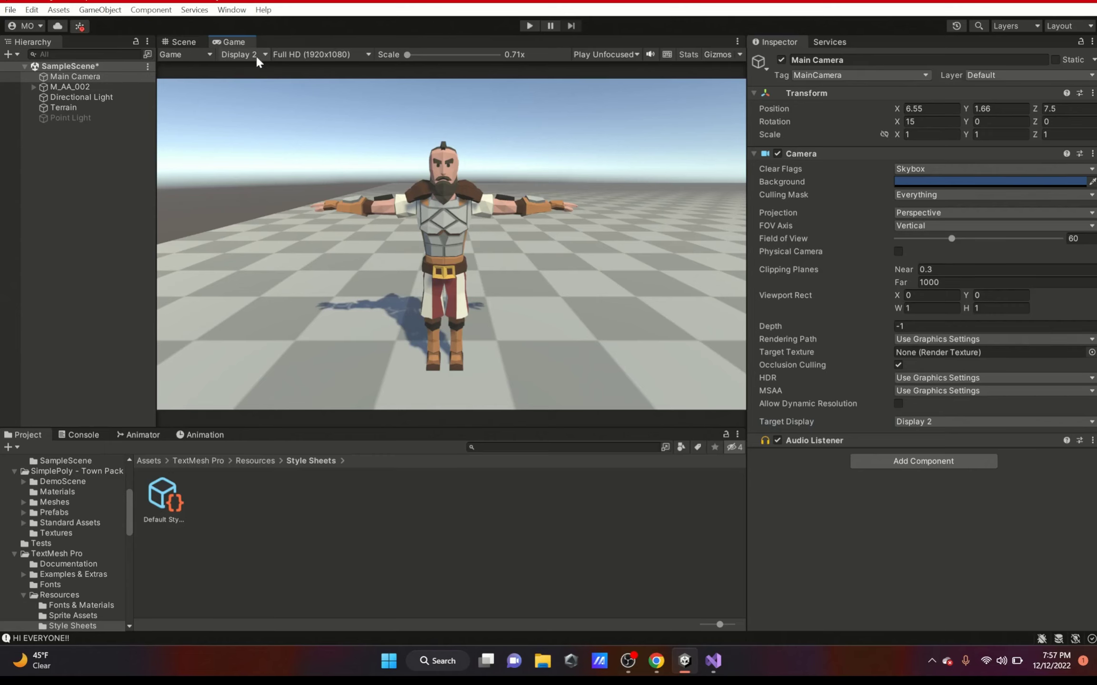
Step: Return both the Game window and the Main Camera's target display to Display 1
click(241, 54)
click(259, 69)
click(978, 425)
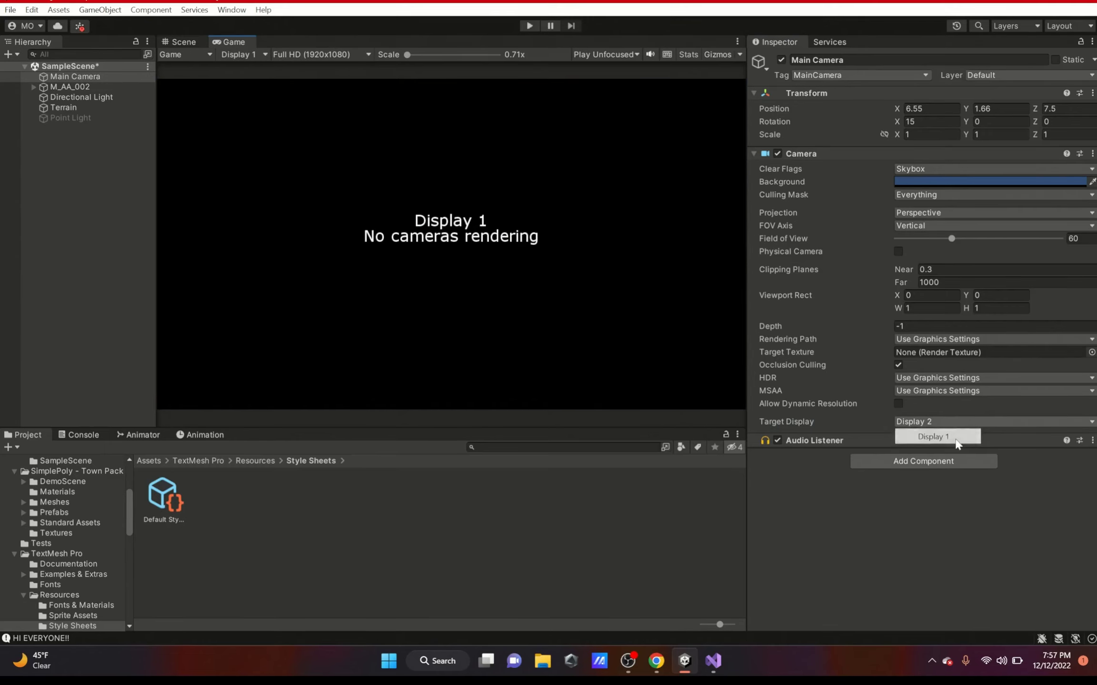
click(952, 436)
Step: Examine the Game window's resolution and aspect options and the settings for adding a custom resolution, without adding one
click(299, 56)
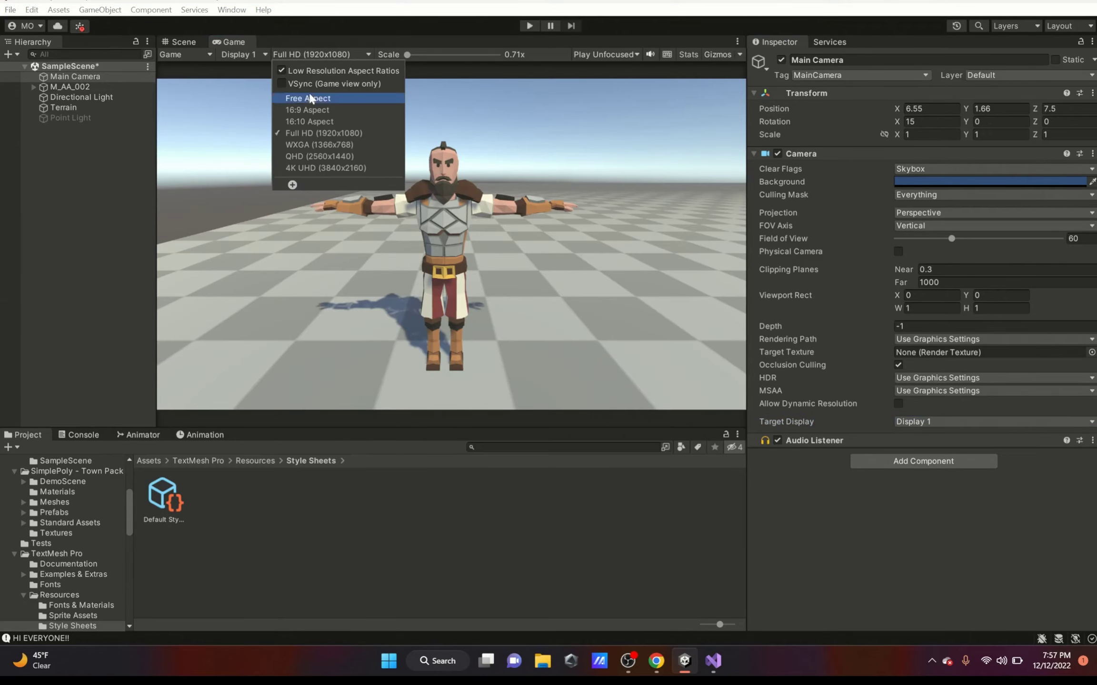
click(285, 83)
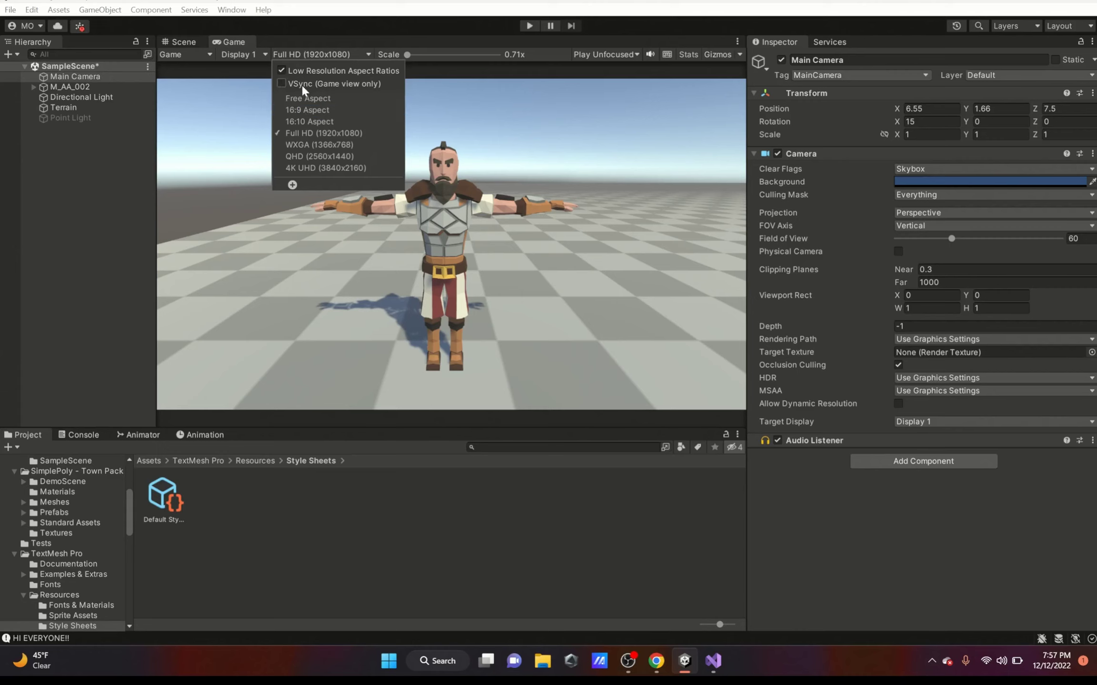
click(292, 184)
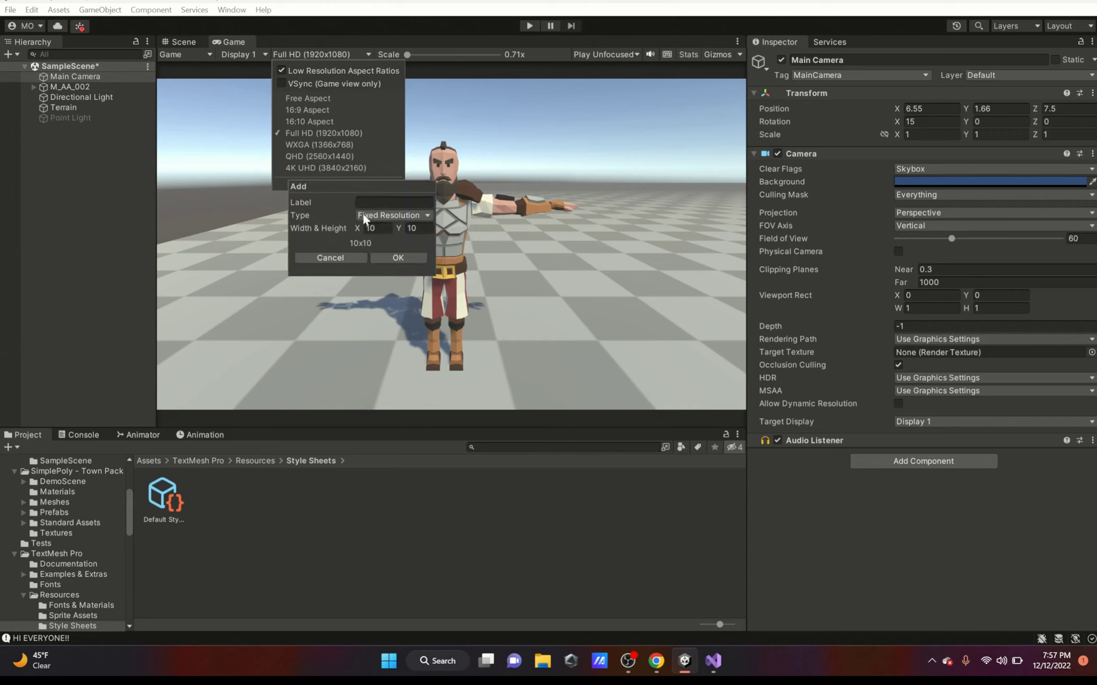
click(396, 216)
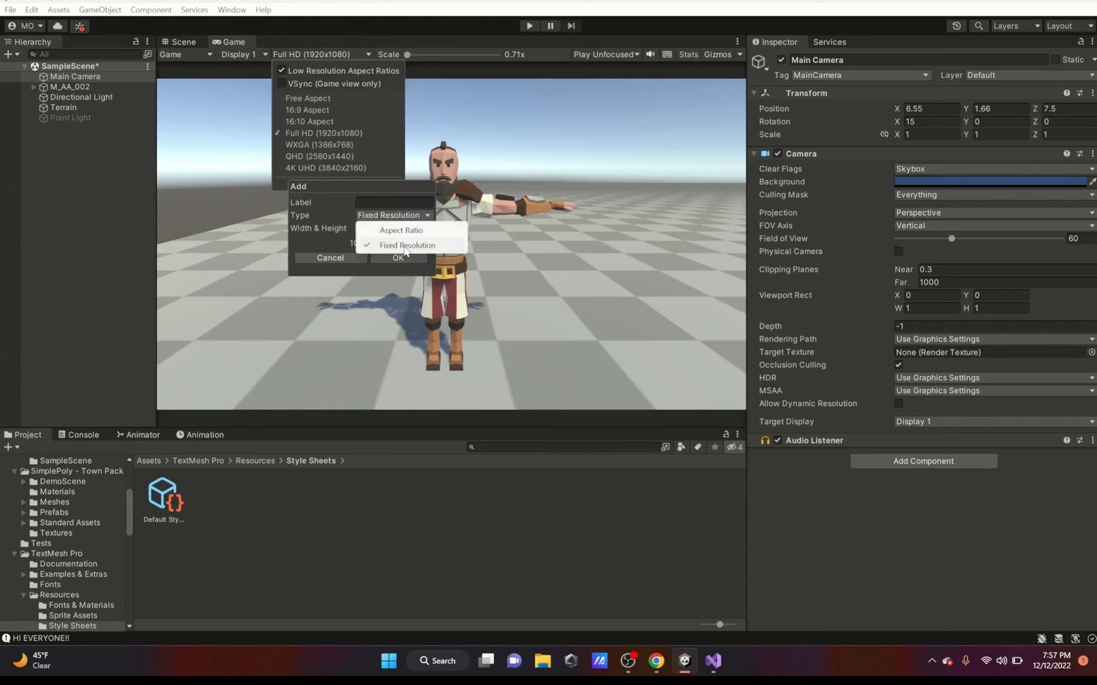
click(384, 203)
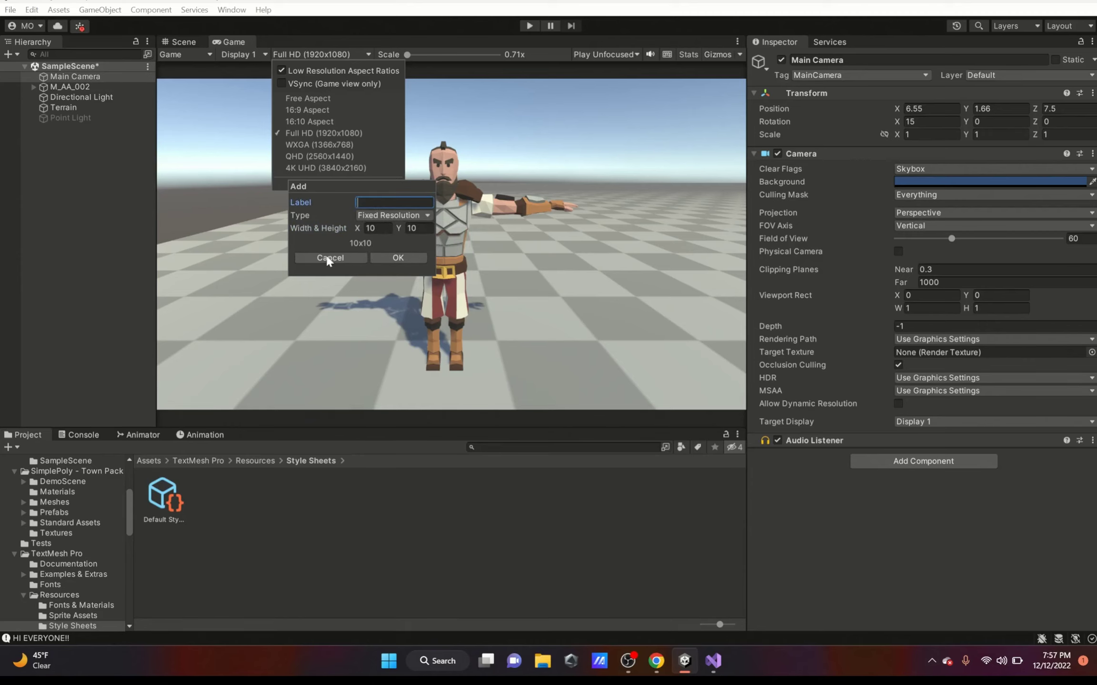
click(312, 256)
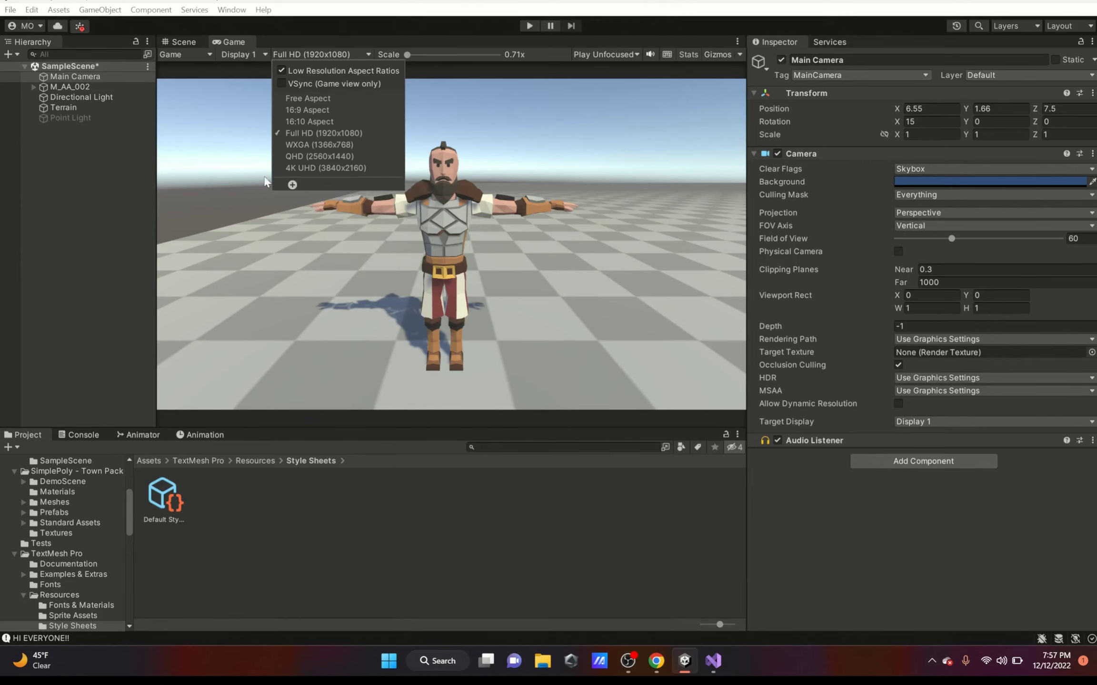
click(323, 52)
Step: Select the Main Camera and examine the Game window's play focus options without changing them
mouse_move(408, 55)
mouse_down()
mouse_move(464, 64)
mouse_move(460, 54)
mouse_move(407, 54)
mouse_up()
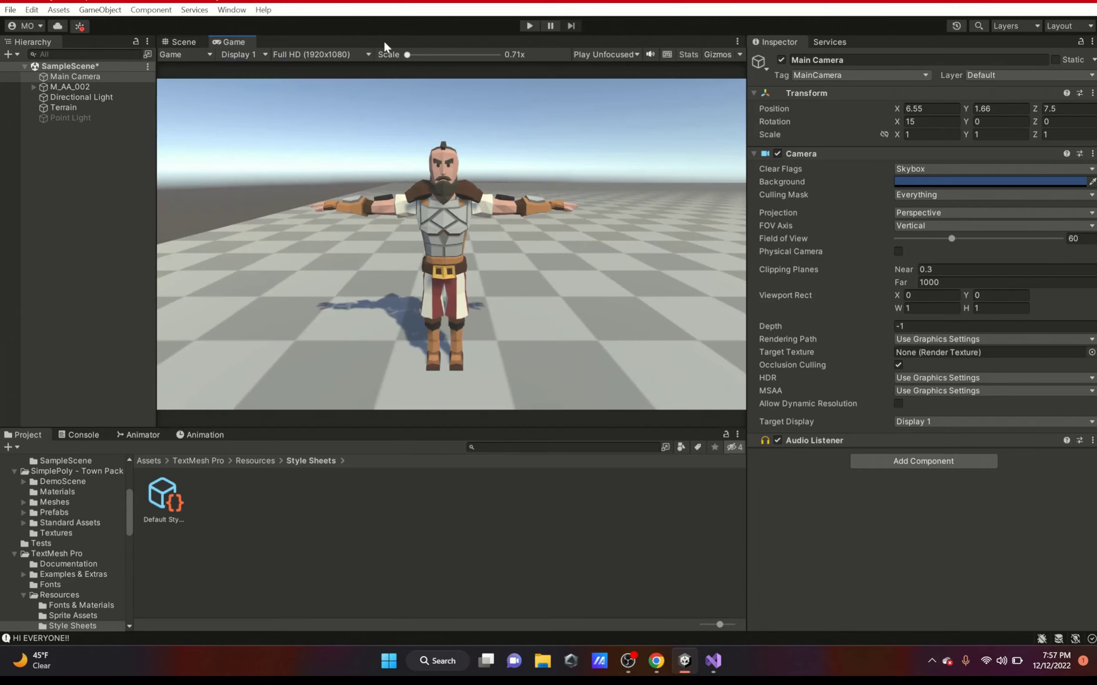
click(123, 79)
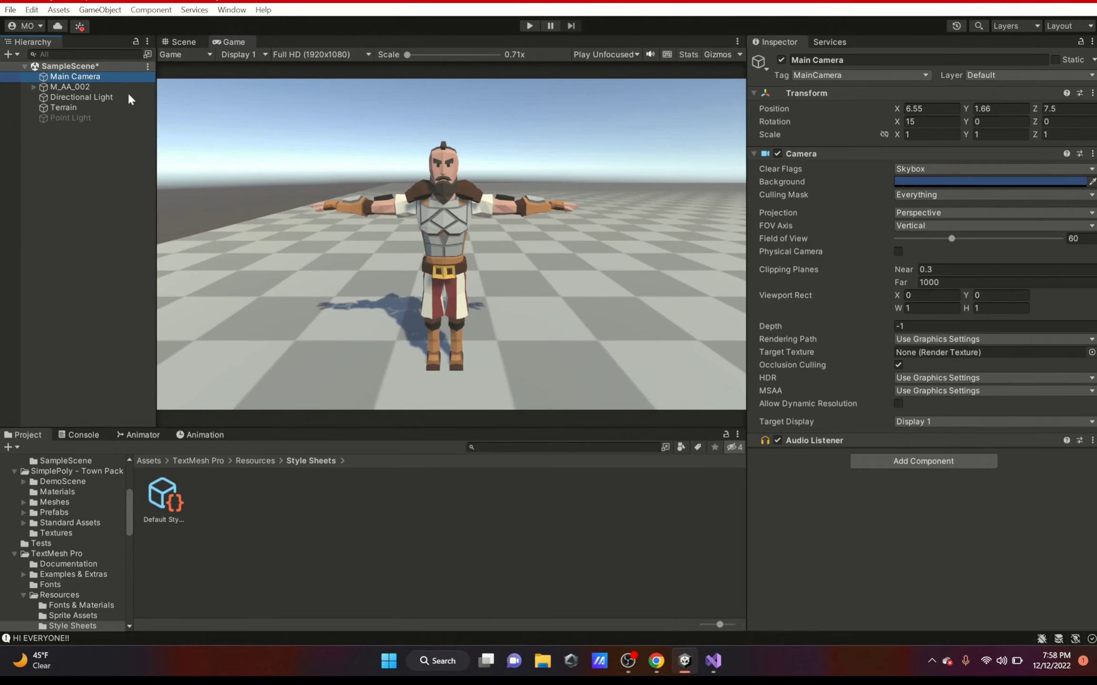
click(615, 55)
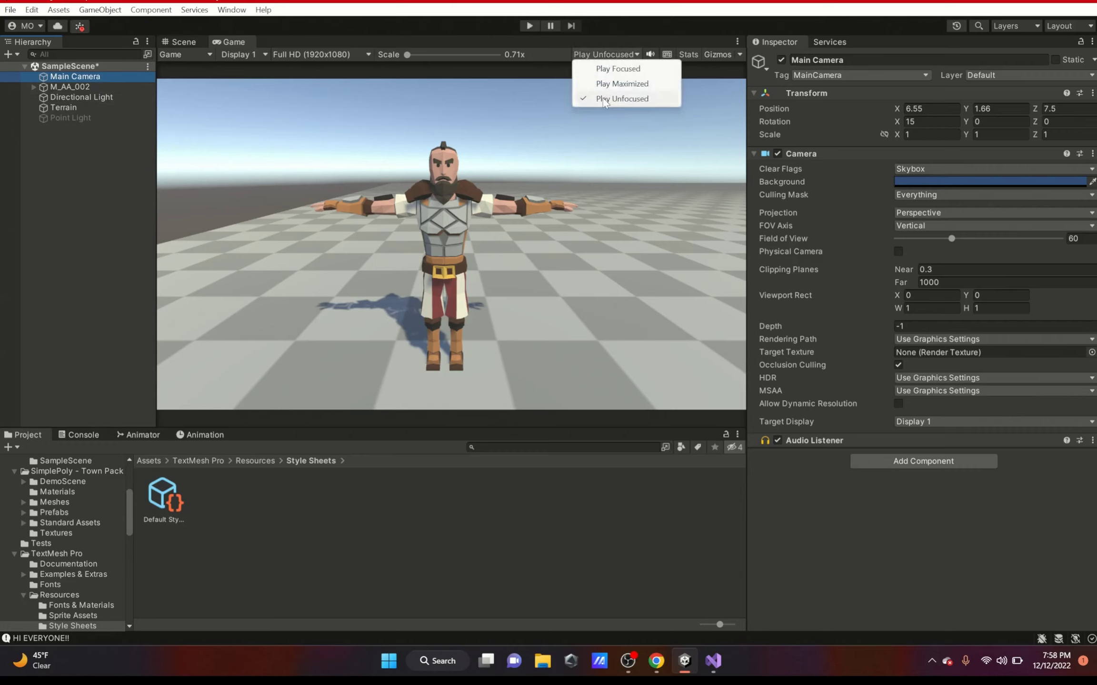
click(571, 153)
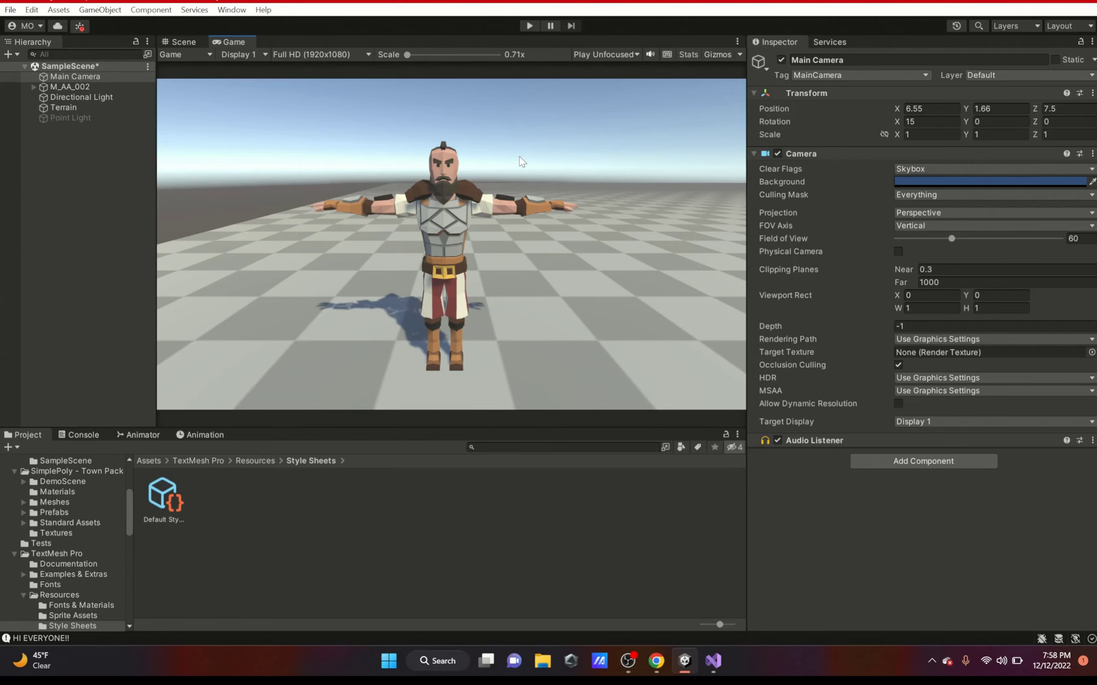
Step: Set the Game window's play behaviour to Play Focused and switch it to Play Maximized, with a test run that is stopped again
click(635, 54)
click(632, 70)
click(606, 54)
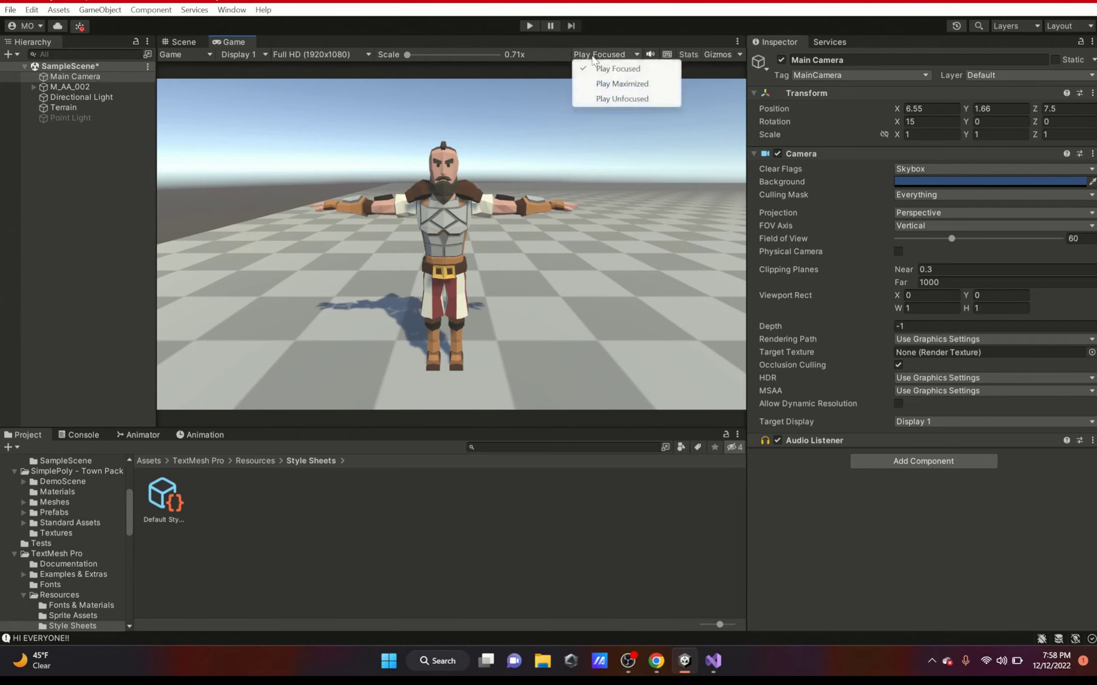
click(603, 84)
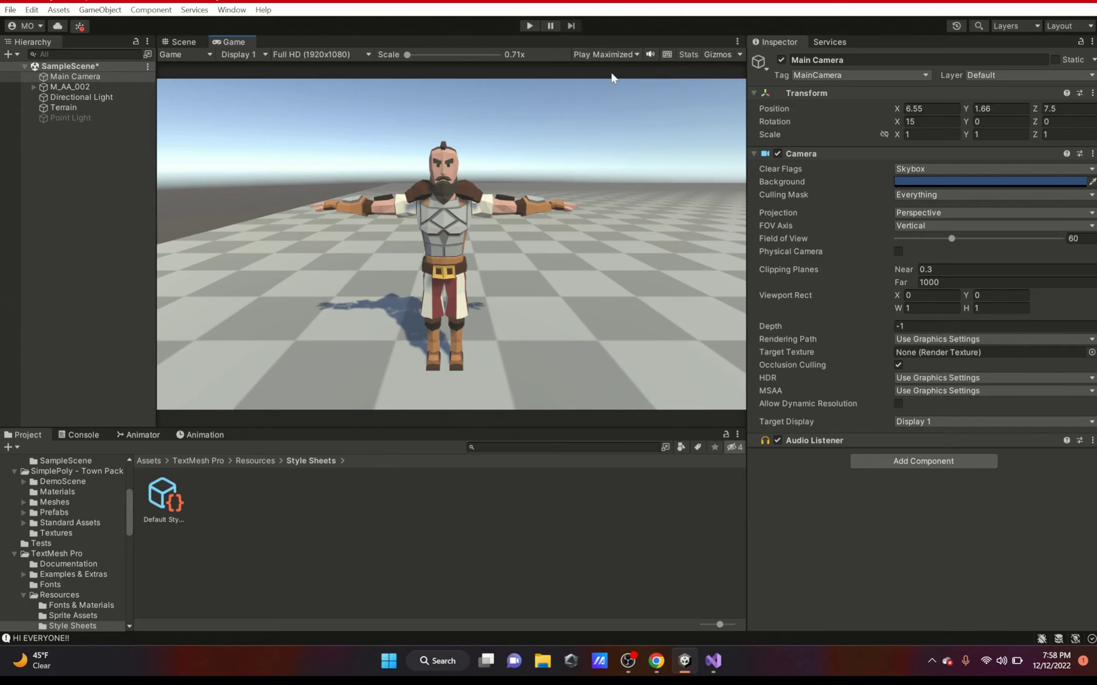
click(529, 26)
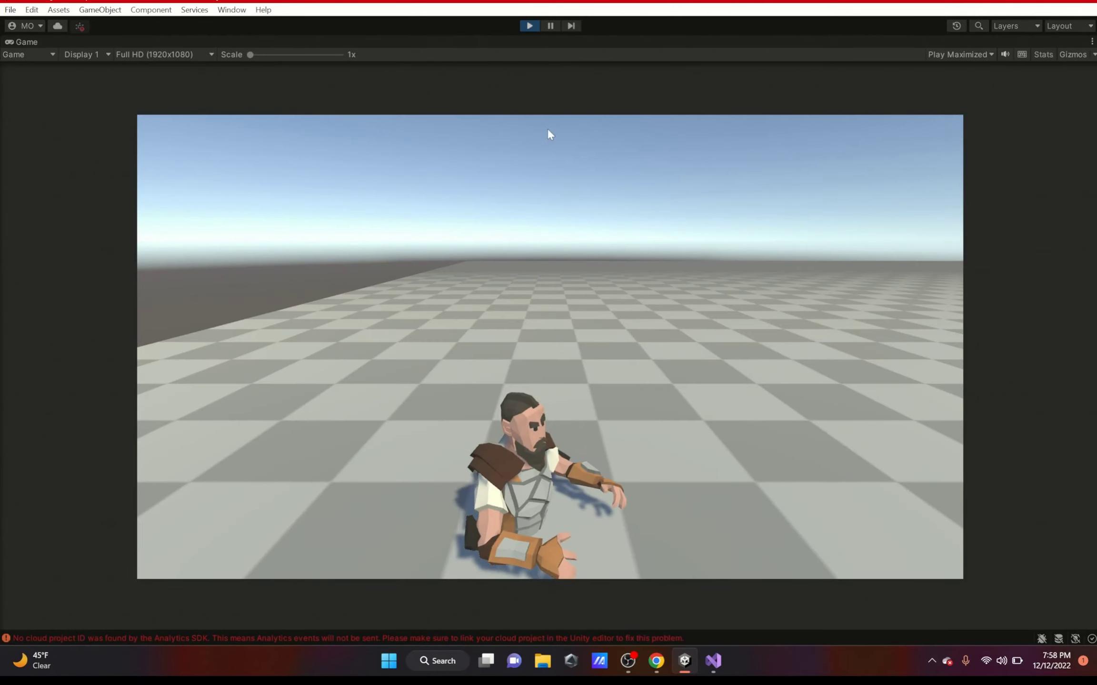
click(529, 26)
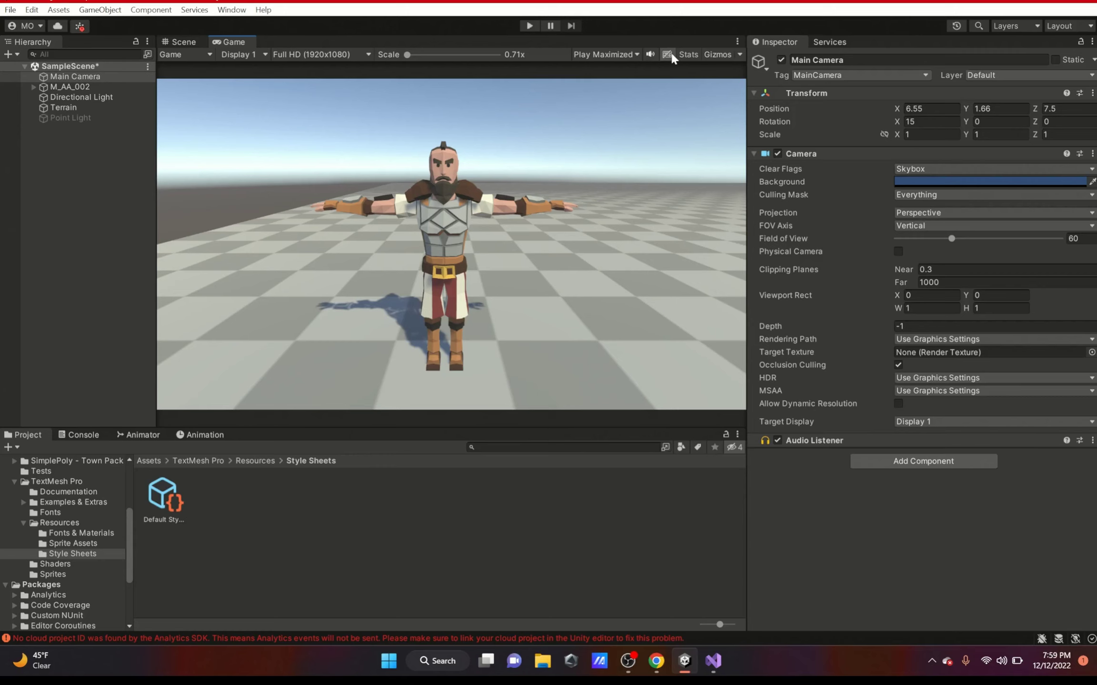
Step: Show the Game window's audio and graphics statistics overlay and hide it again
click(691, 55)
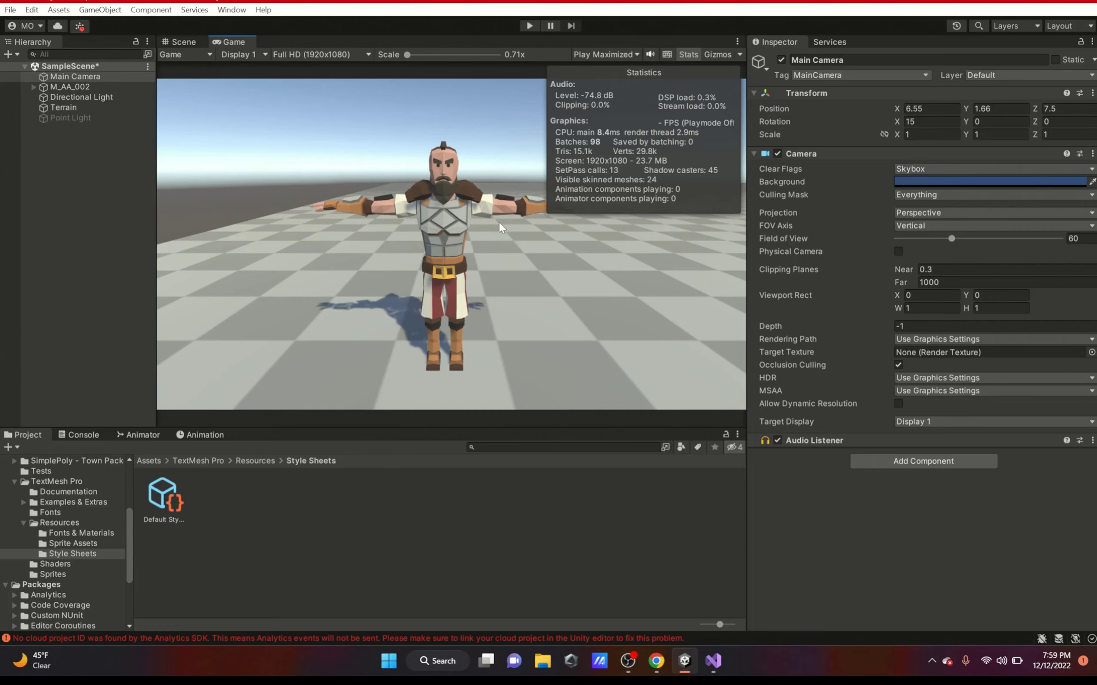
click(687, 54)
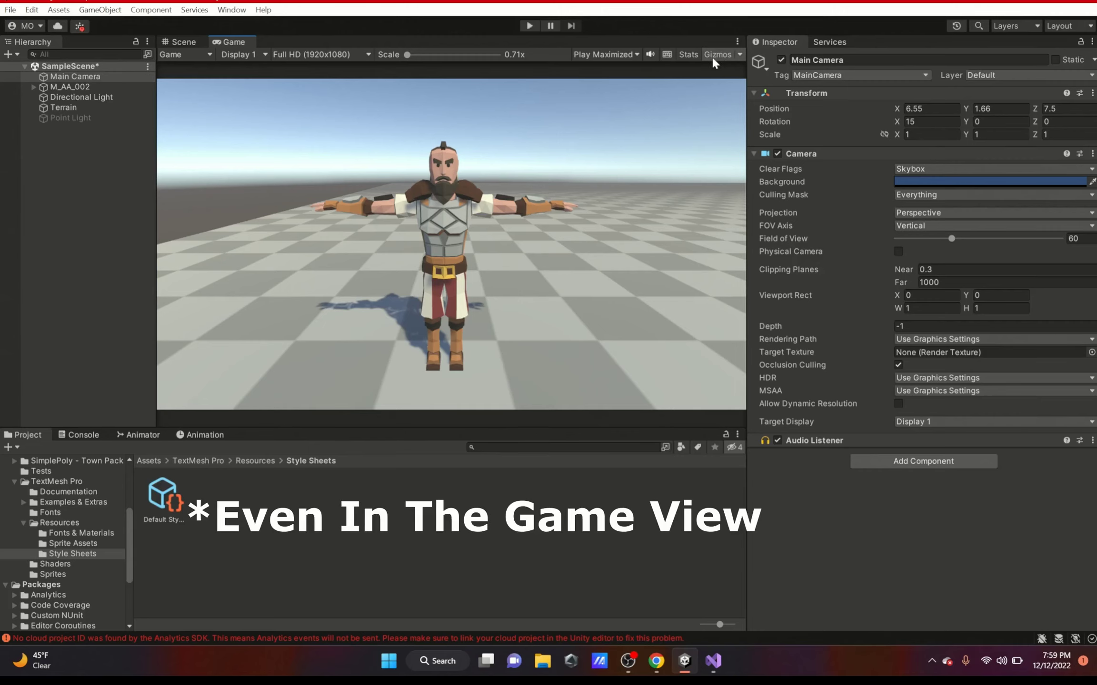
Step: Toggle the Point Light's active state and the Game window's gizmos to compare the light's icon display, leaving the light inactive
click(94, 124)
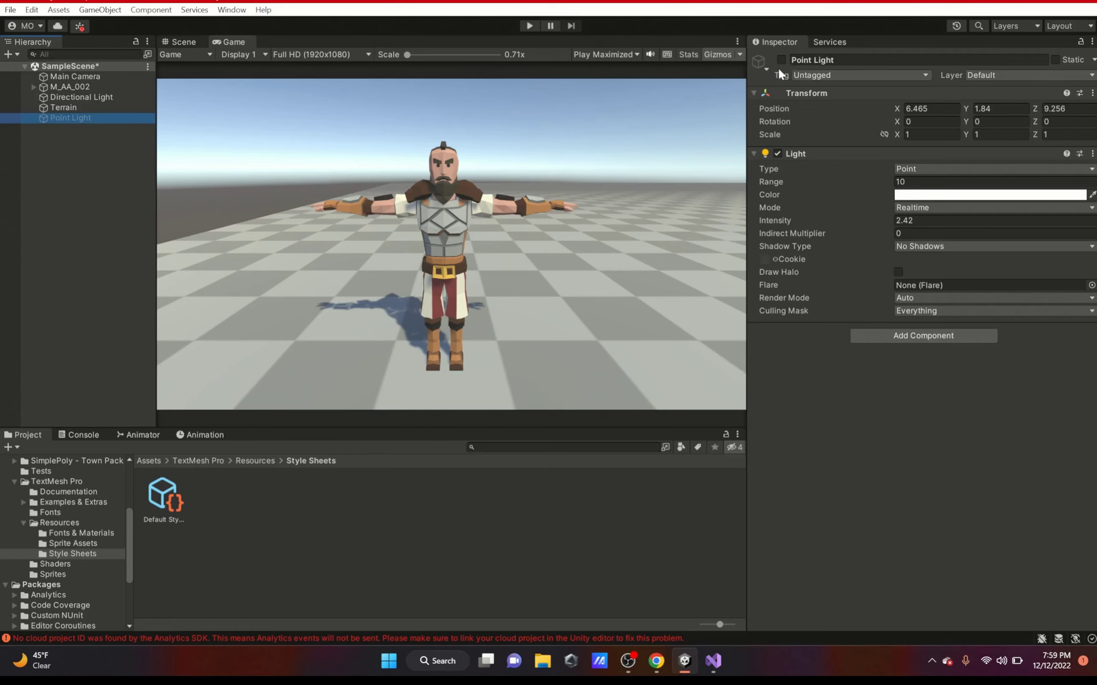
click(781, 59)
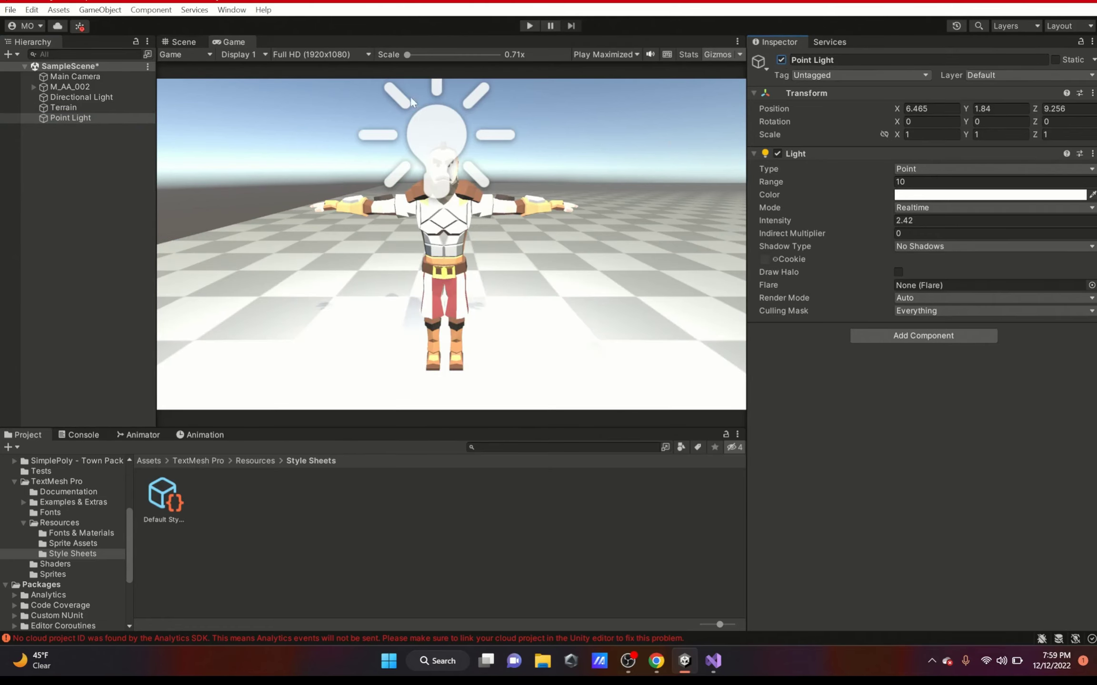
click(717, 54)
click(781, 59)
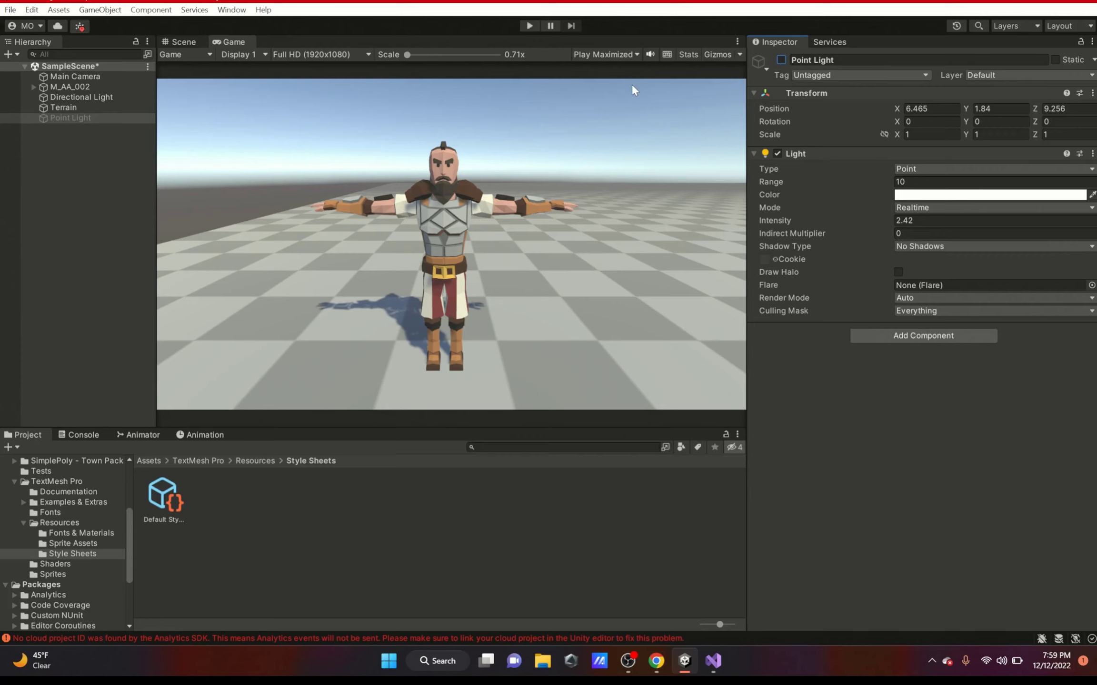
click(709, 54)
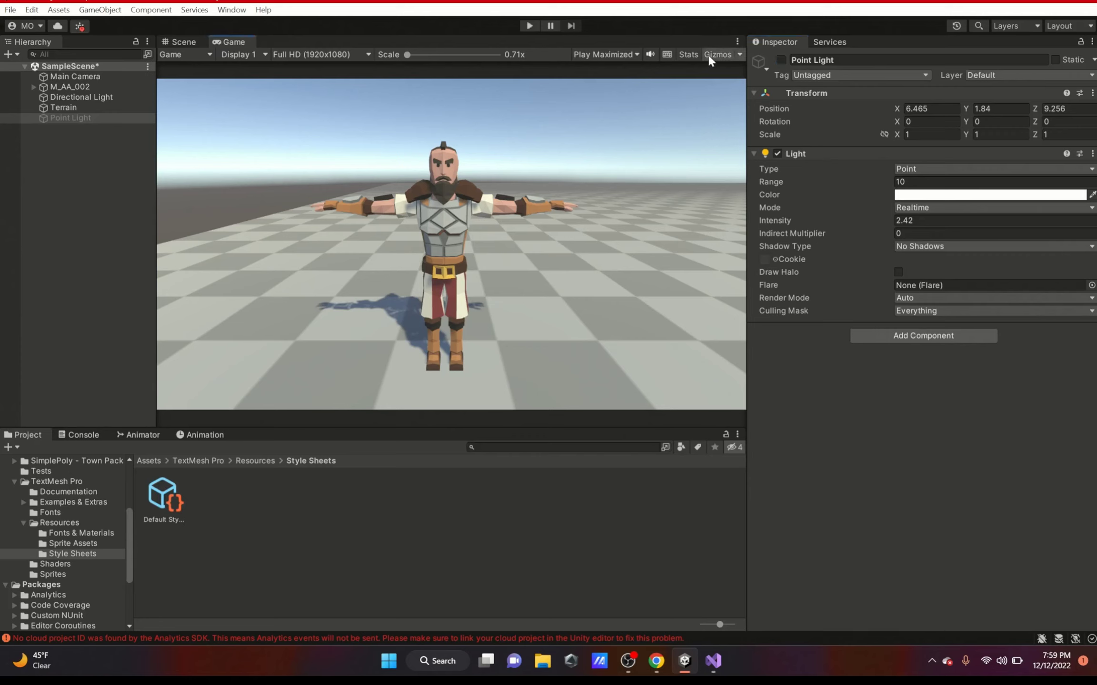
click(781, 60)
click(781, 59)
Step: Examine the Game window's gizmo settings for scripts and built-in components down to WindZone
click(739, 53)
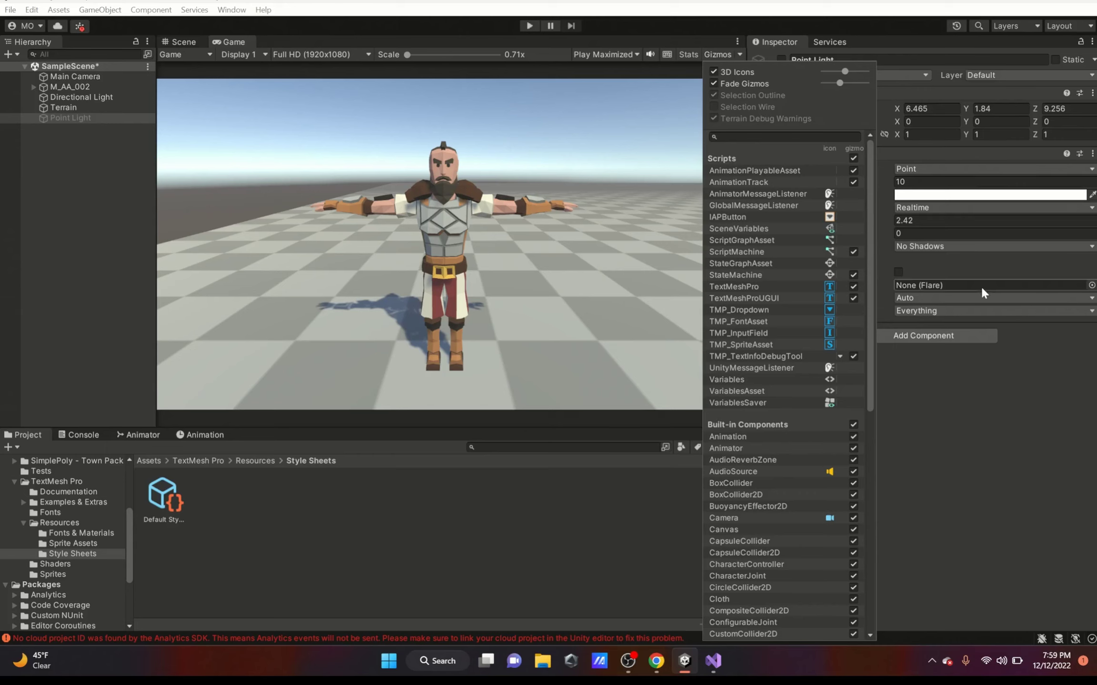
scroll(857, 190, down, 10)
scroll(863, 341, down, 2)
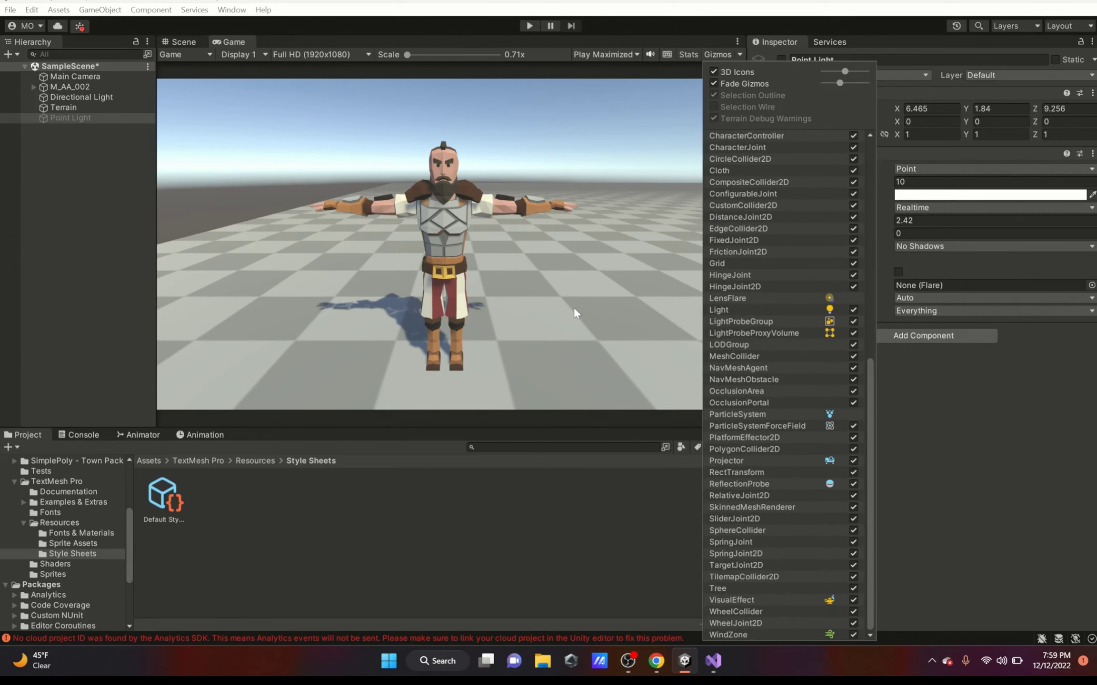
Step: Bring up the Scene window in place of the Game window
click(264, 9)
mouse_move(231, 9)
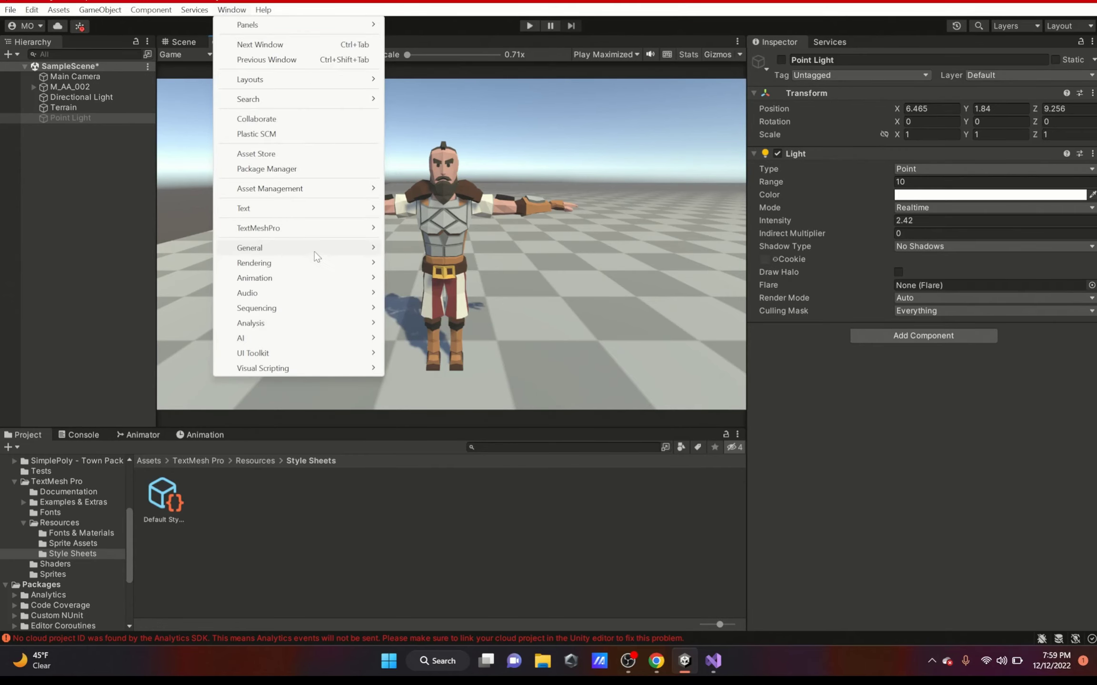
mouse_move(315, 251)
click(401, 252)
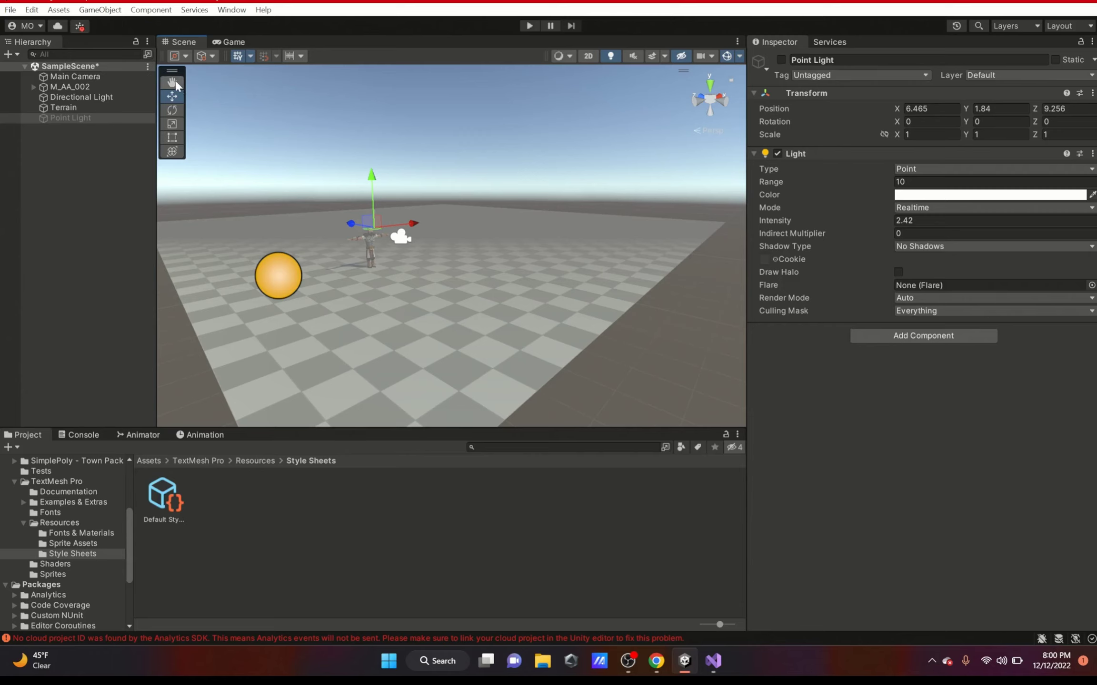
Step: Cycle through the Rotate, Move, Scale and Rect tools in the Scene window and activate the Transform tool
click(172, 109)
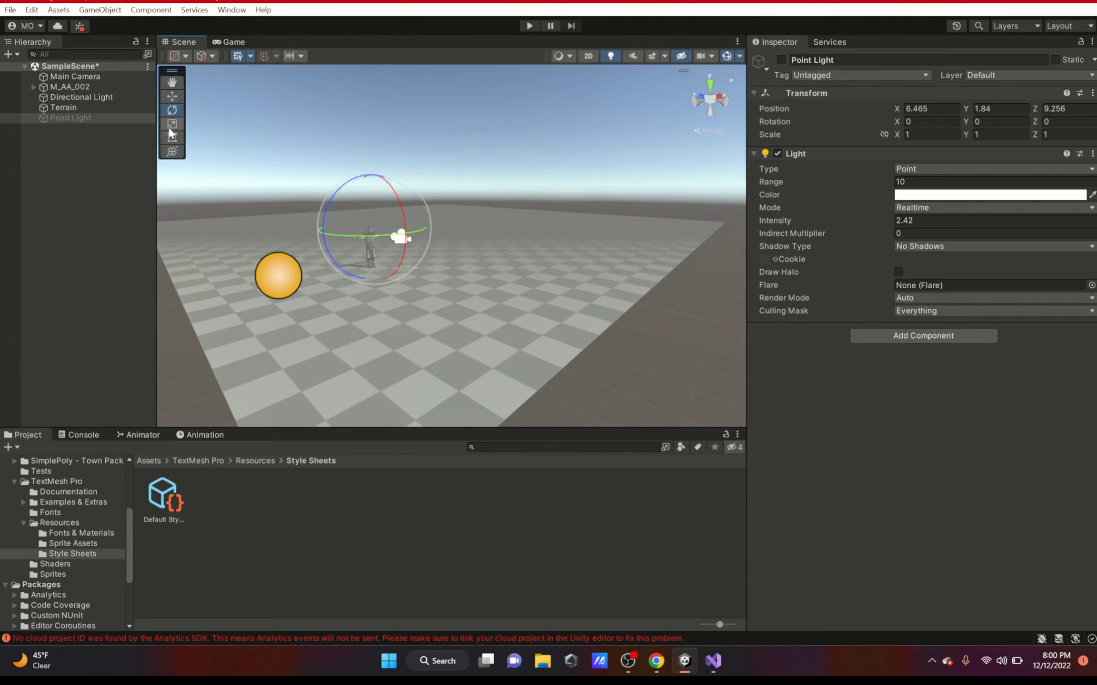
click(173, 96)
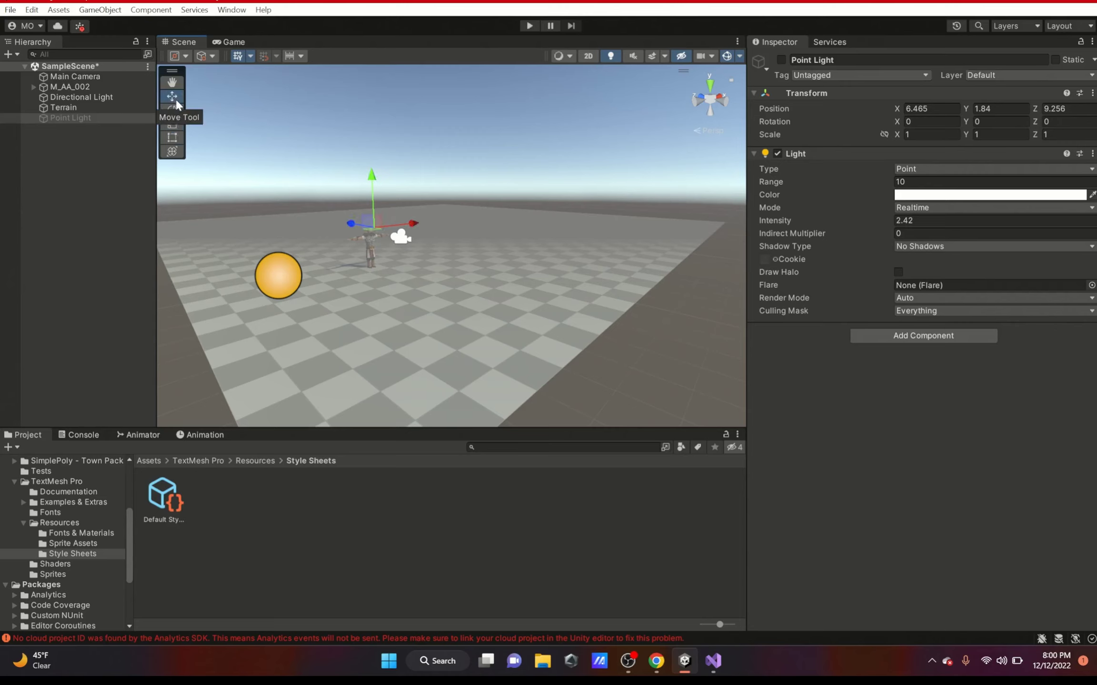
key(e)
key(r)
key(t)
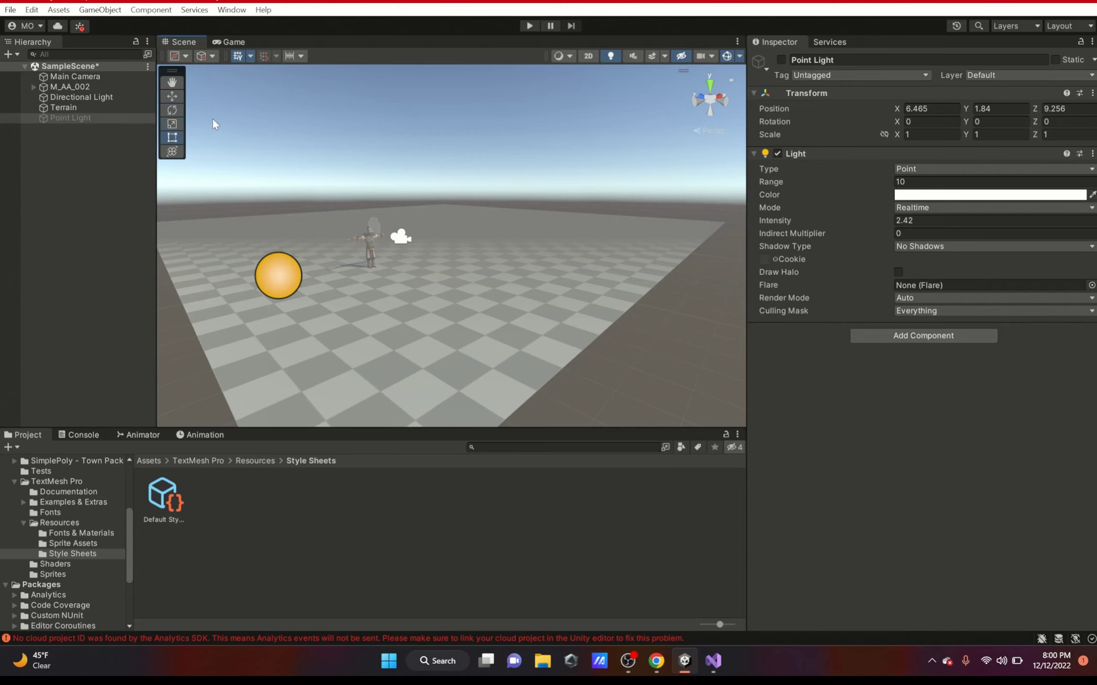
key(w)
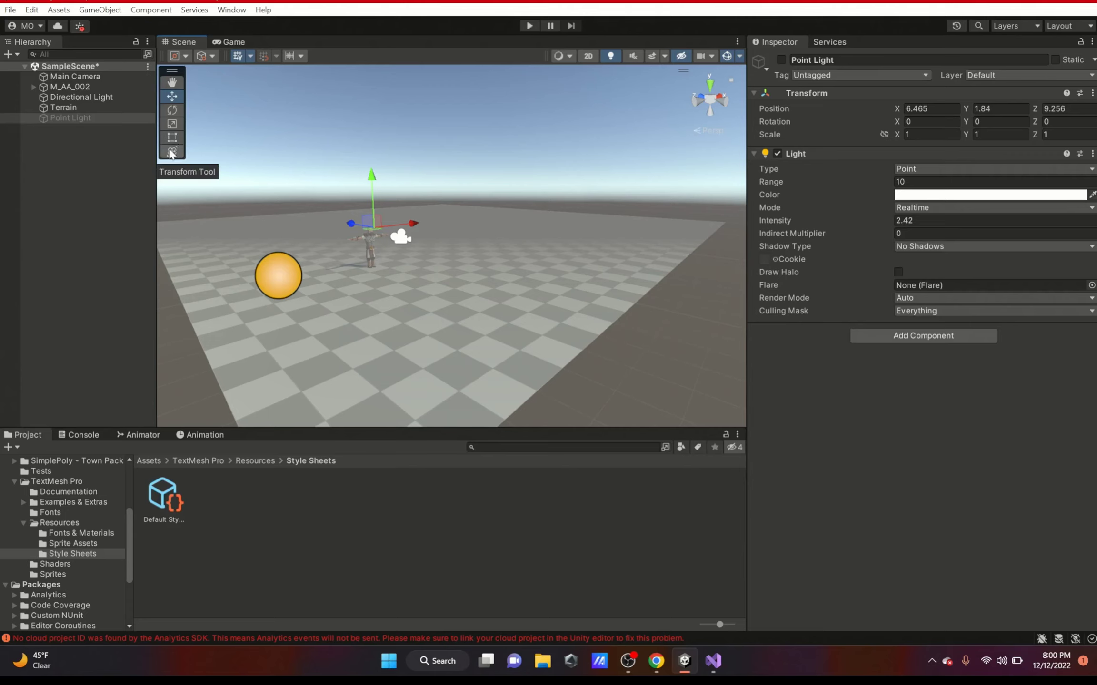
key(y)
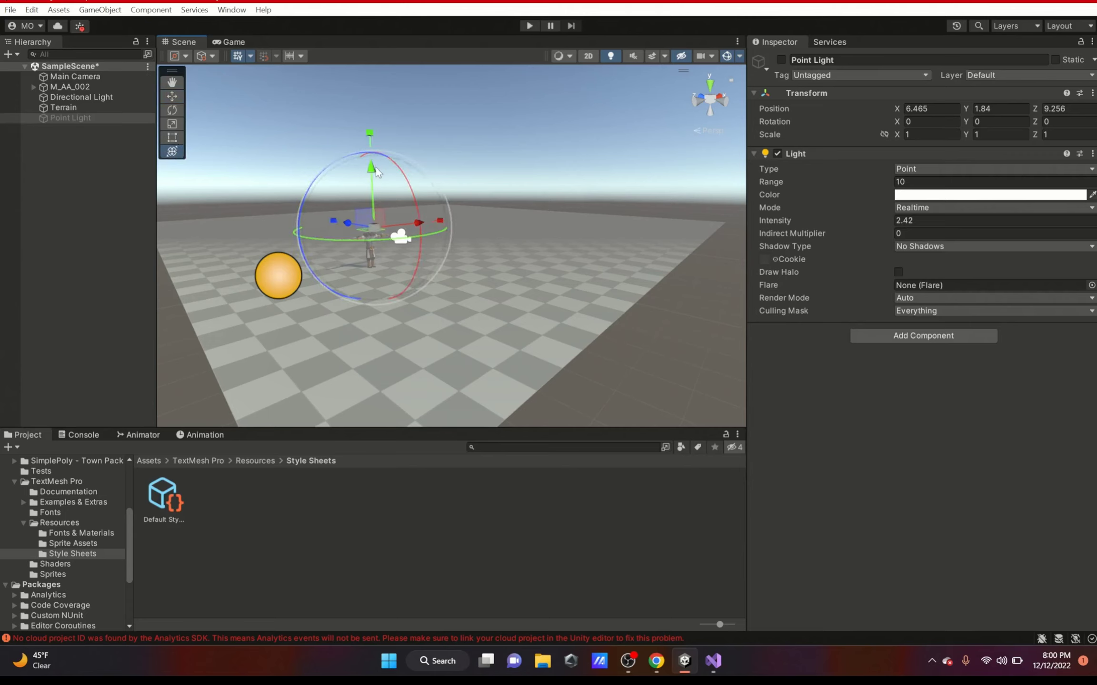
Step: Select the M_AA_002 character, try moving and rotating it with the Transform tool, and undo the changes
drag(374, 172, 435, 241)
click(69, 86)
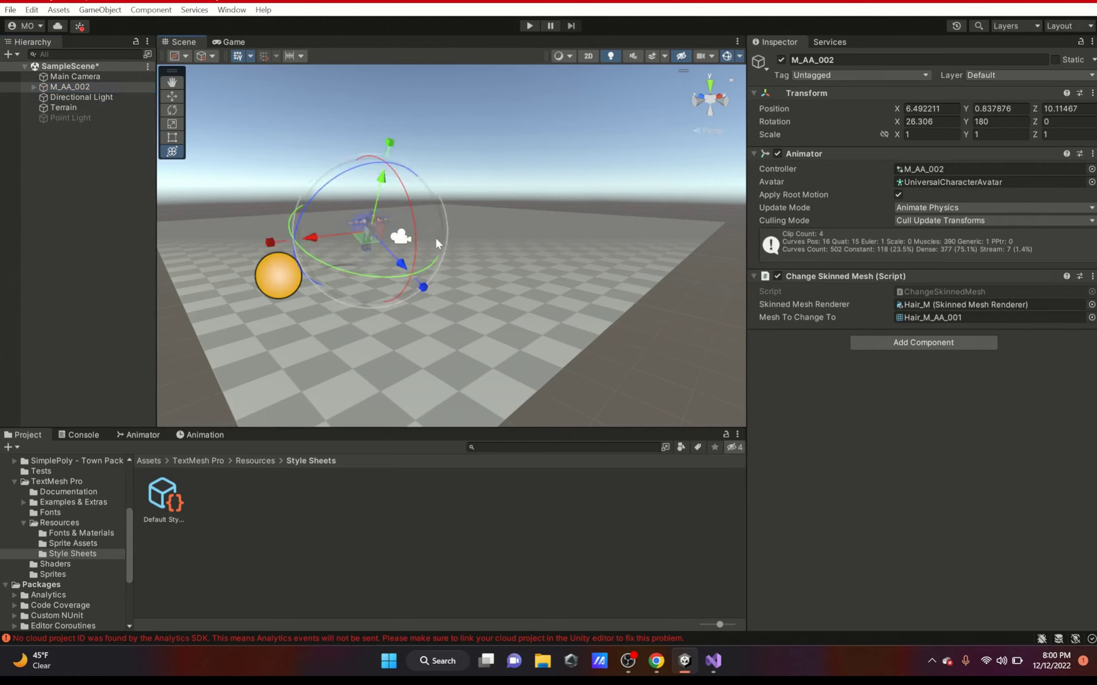
drag(383, 177, 410, 105)
key(ctrl+z)
key(ctrl+z)
key(ctrl+z)
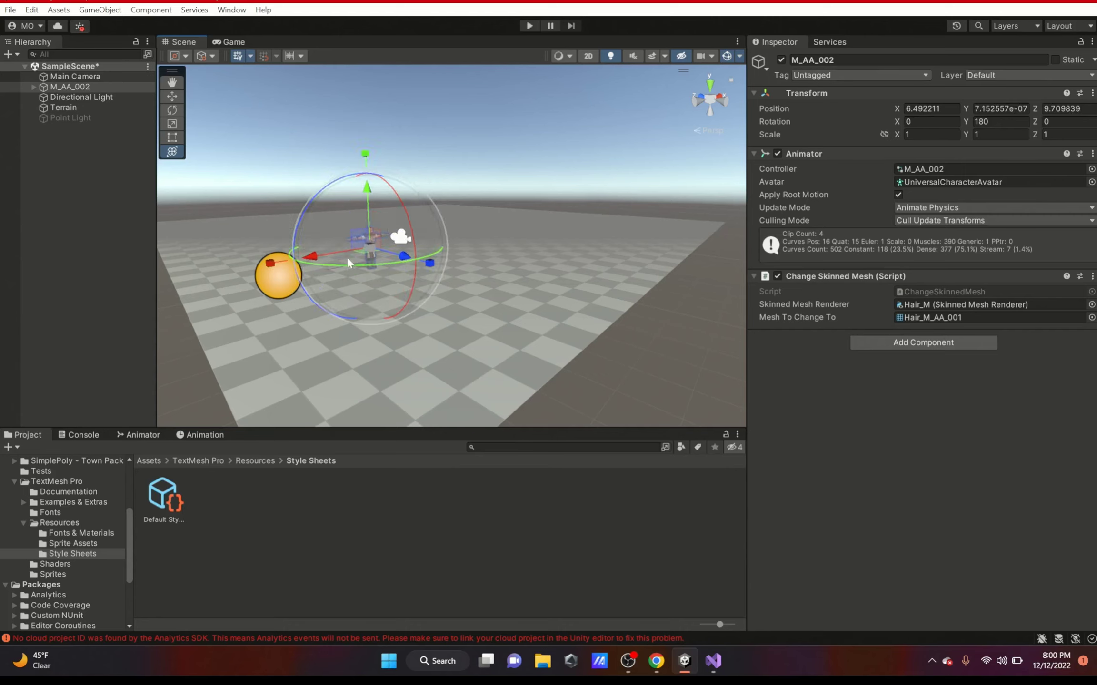
Step: Activate the Move tool and switch the tool handle position to Pivot and back to Center
click(177, 56)
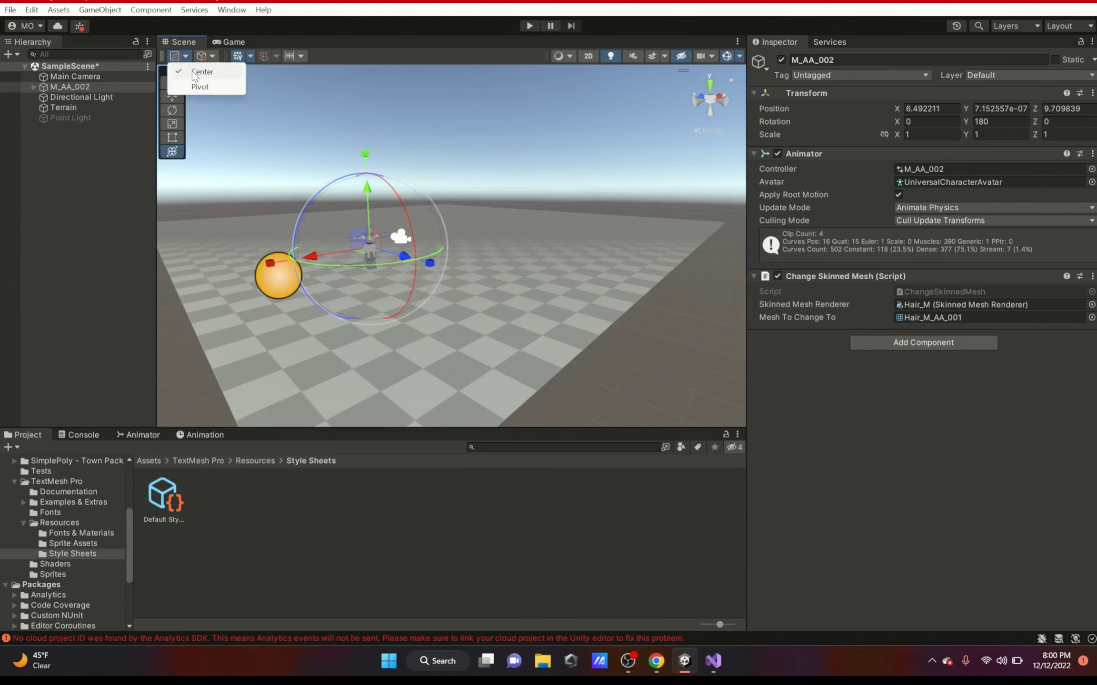
click(176, 109)
click(174, 98)
click(181, 56)
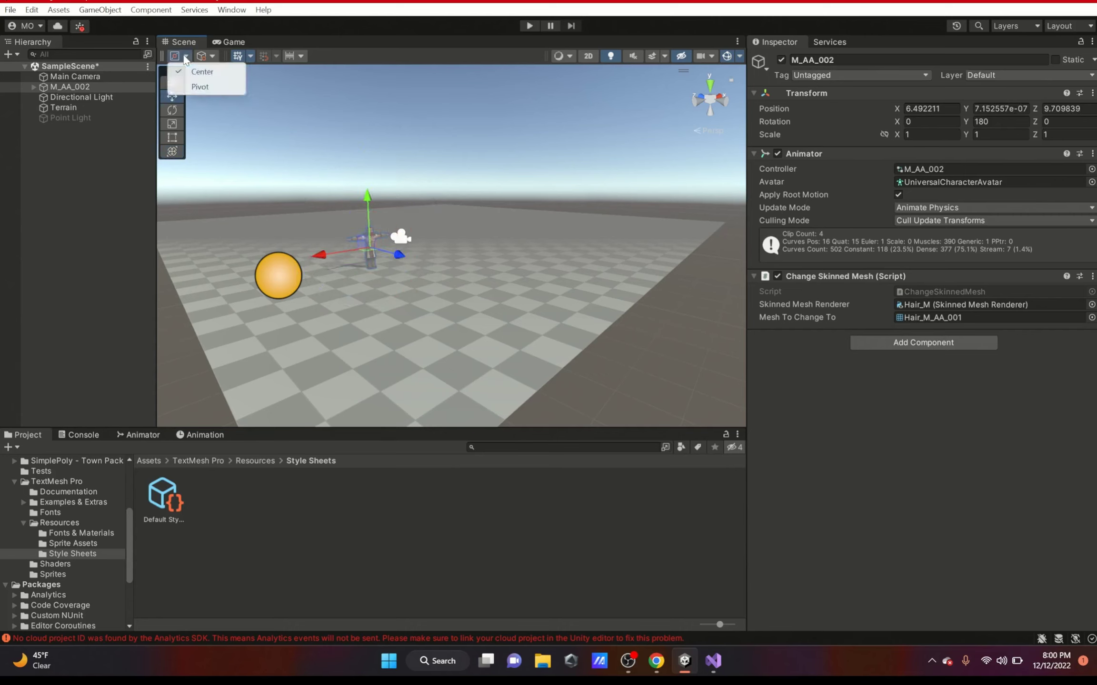
click(204, 90)
click(179, 58)
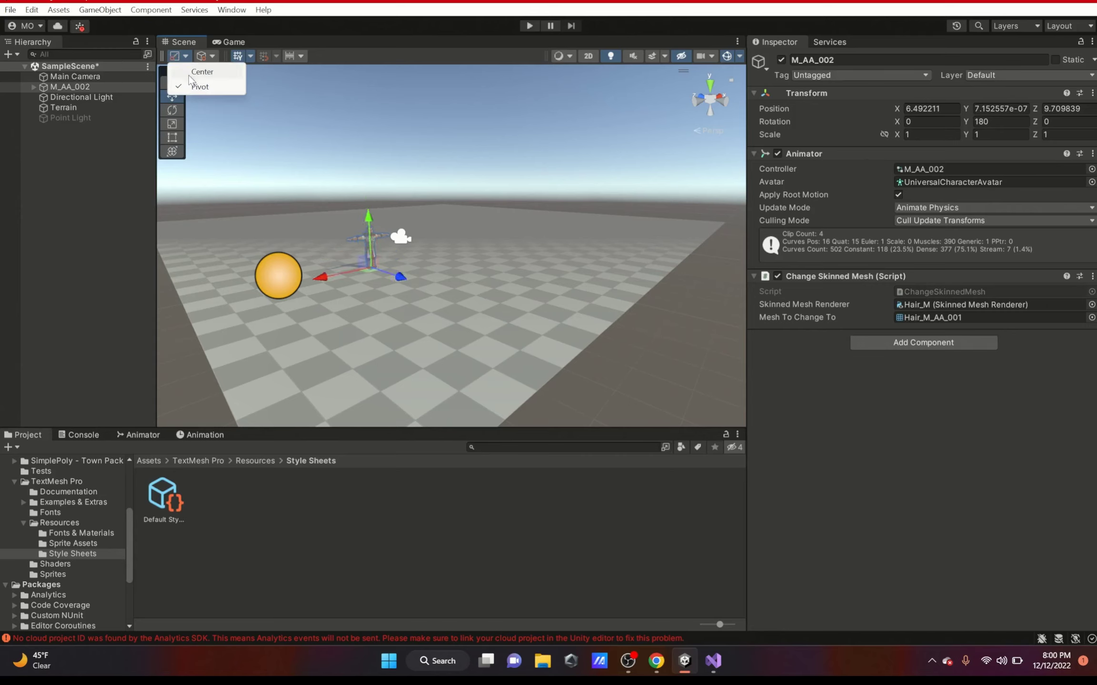
click(202, 73)
Step: Switch the tool handle rotation to Global and back to Local
click(214, 59)
click(225, 71)
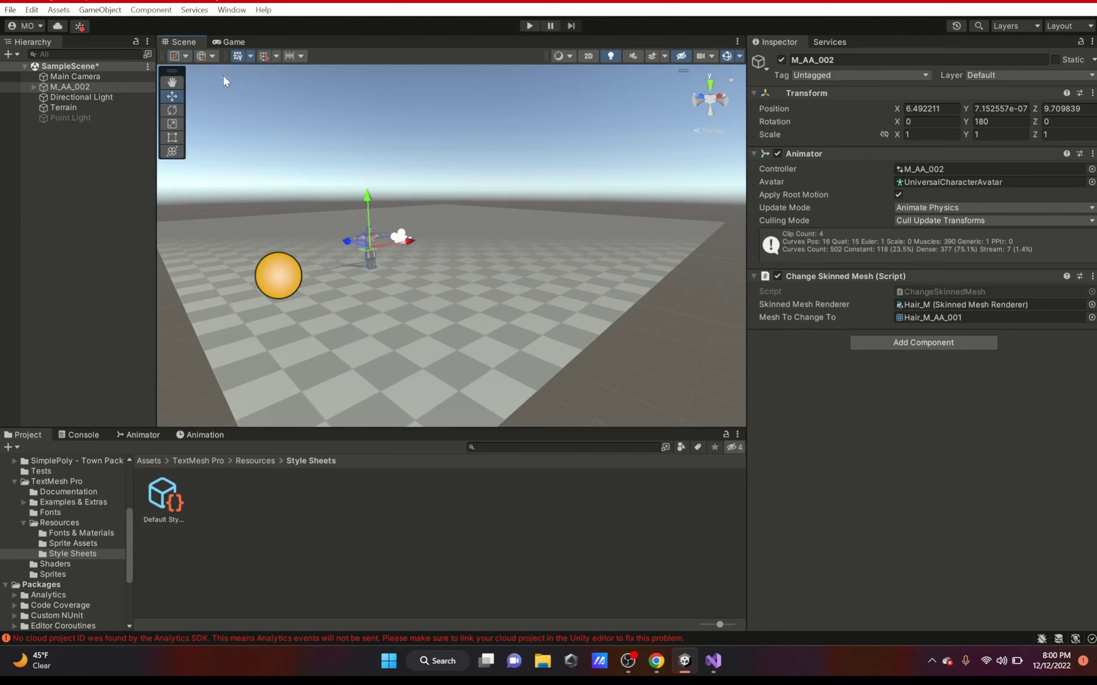
click(203, 56)
click(226, 87)
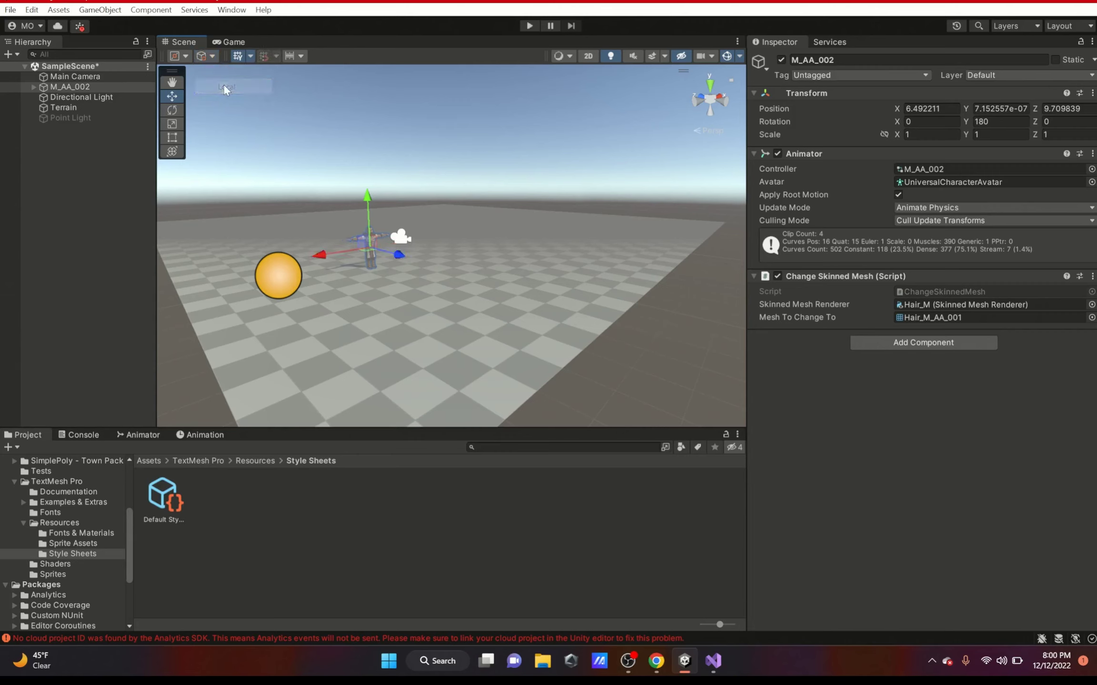
Step: Tilt M_AA_002 to an X rotation of -32.72 and set the tool handle rotation to Global
drag(899, 128, 341, 190)
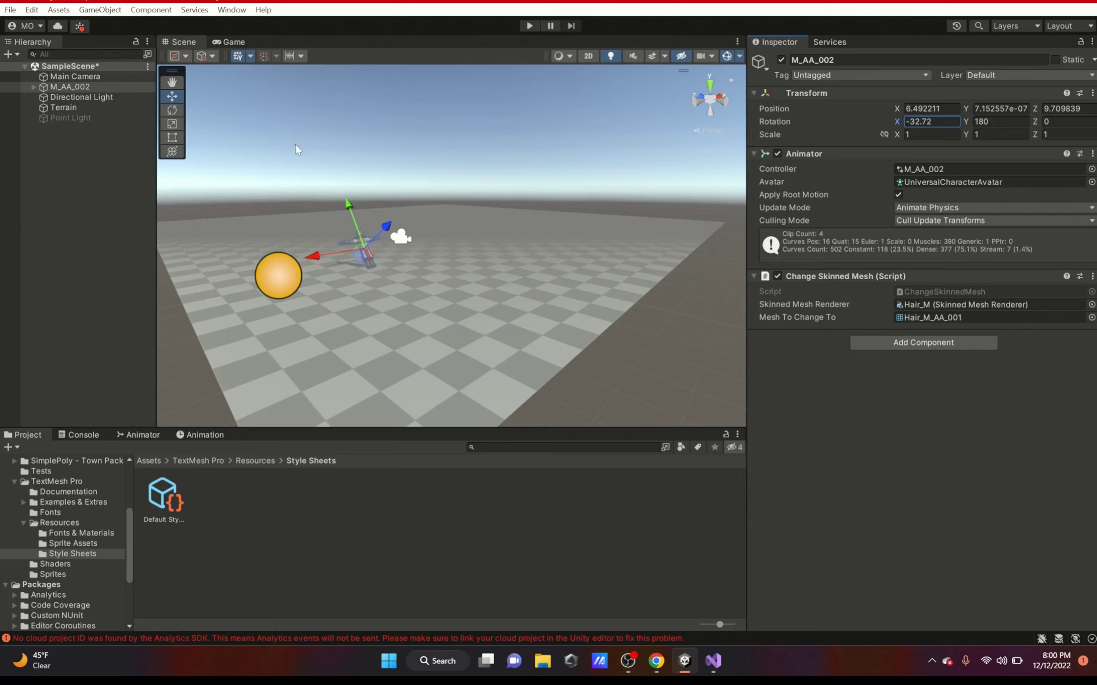
click(208, 58)
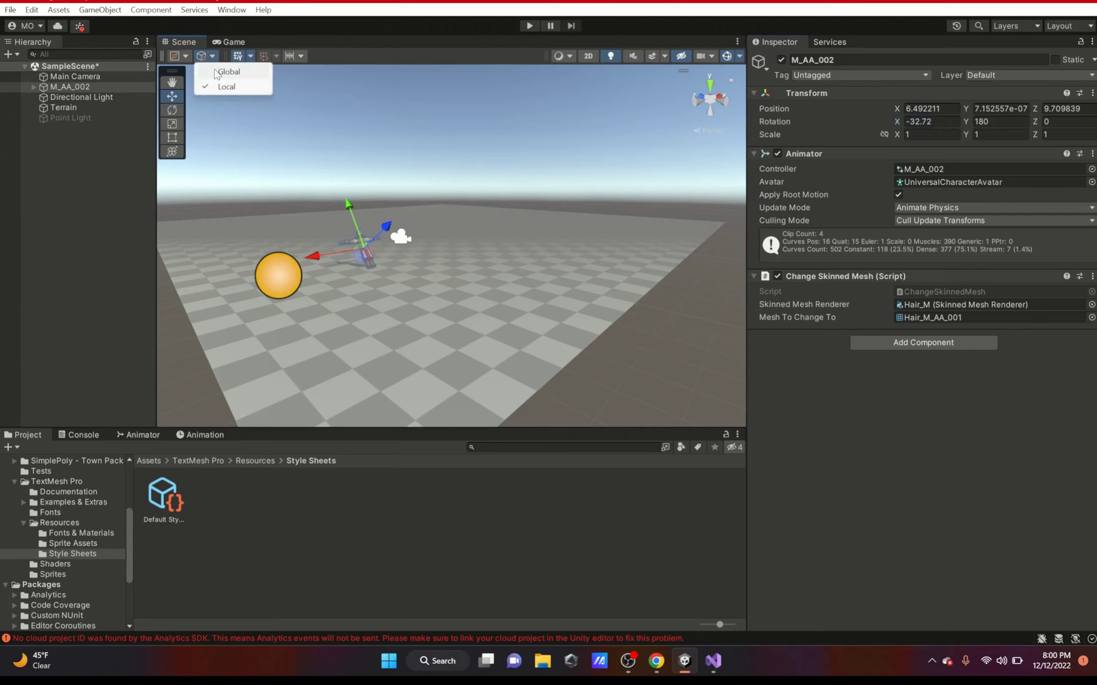
click(228, 72)
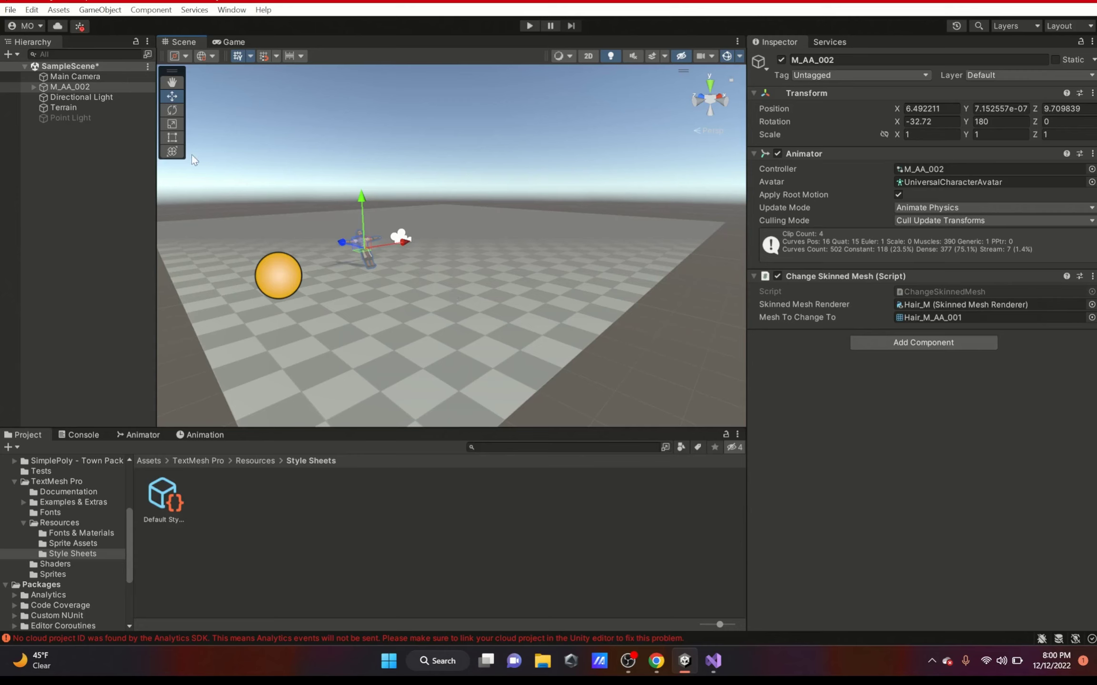
Step: Set the tool handle rotation to Local and M_AA_002's X rotation to 0
click(210, 57)
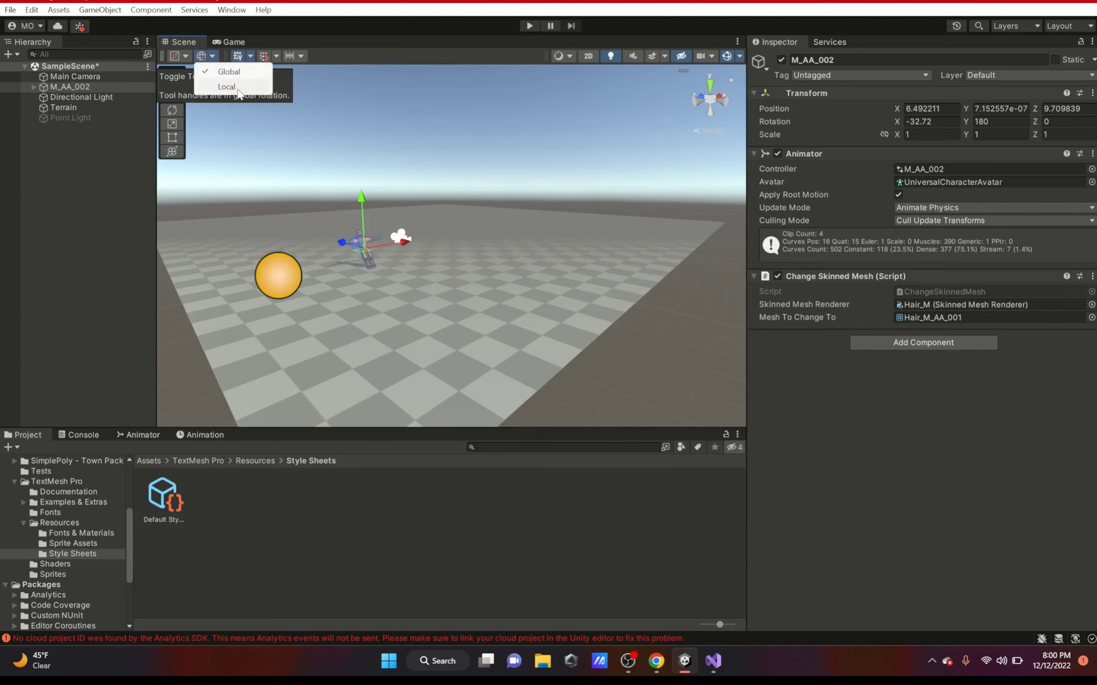
click(227, 86)
click(933, 122)
text(0)
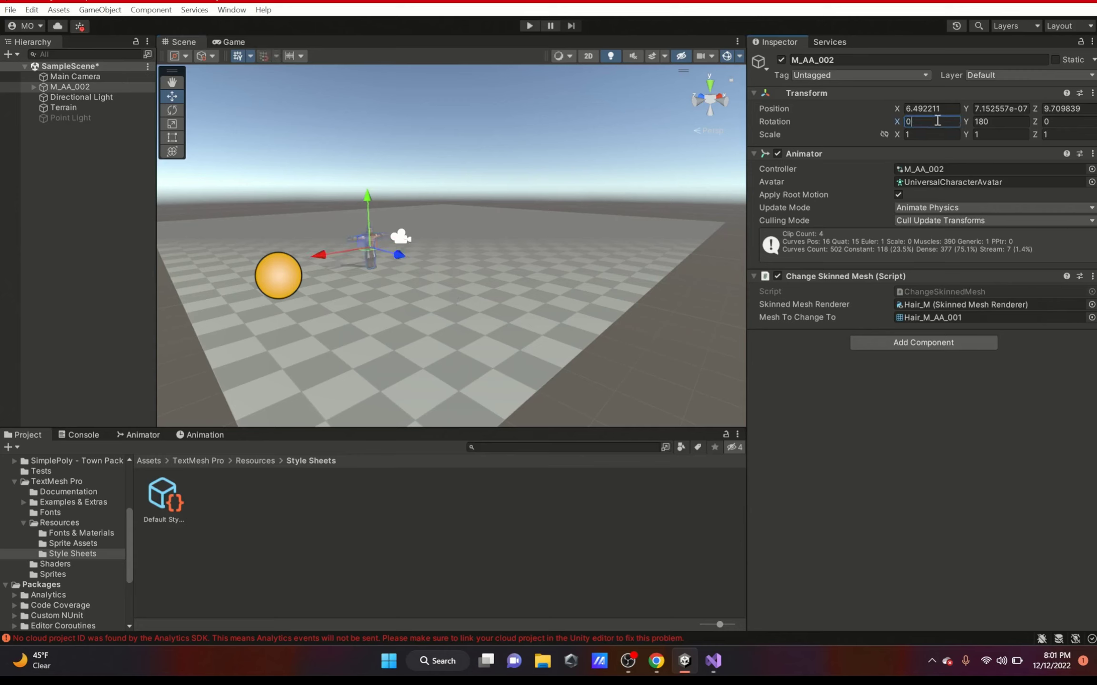
Step: Save the scene and raise the Scene view grid's opacity to the maximum
key(ctrl+s)
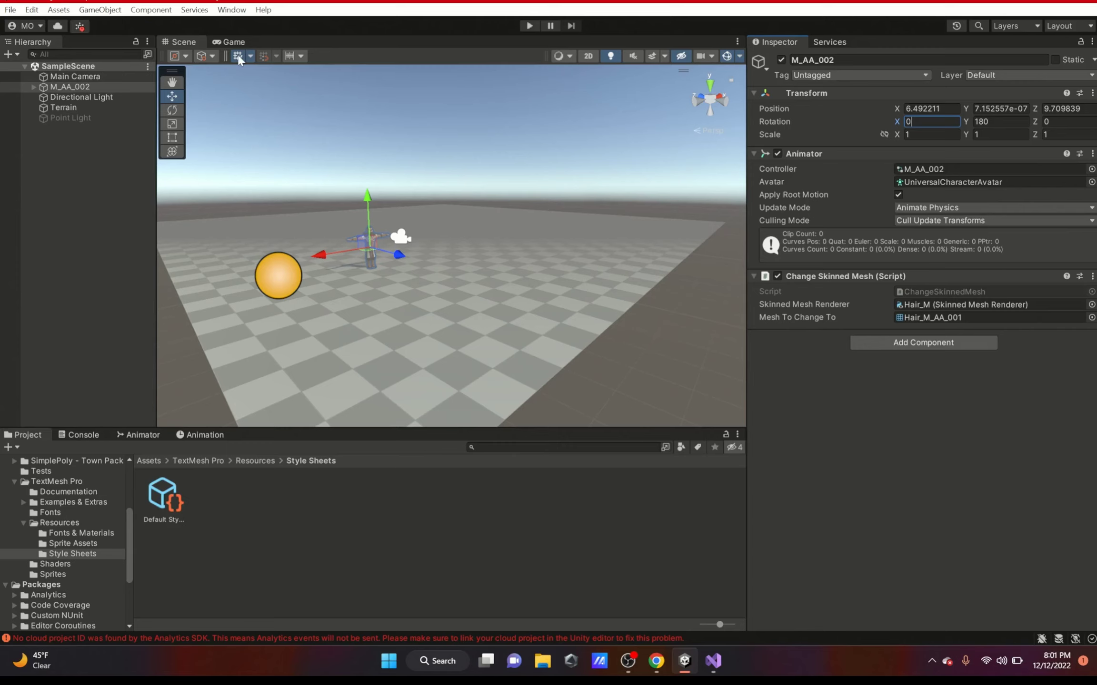
scroll(215, 395, down, 3)
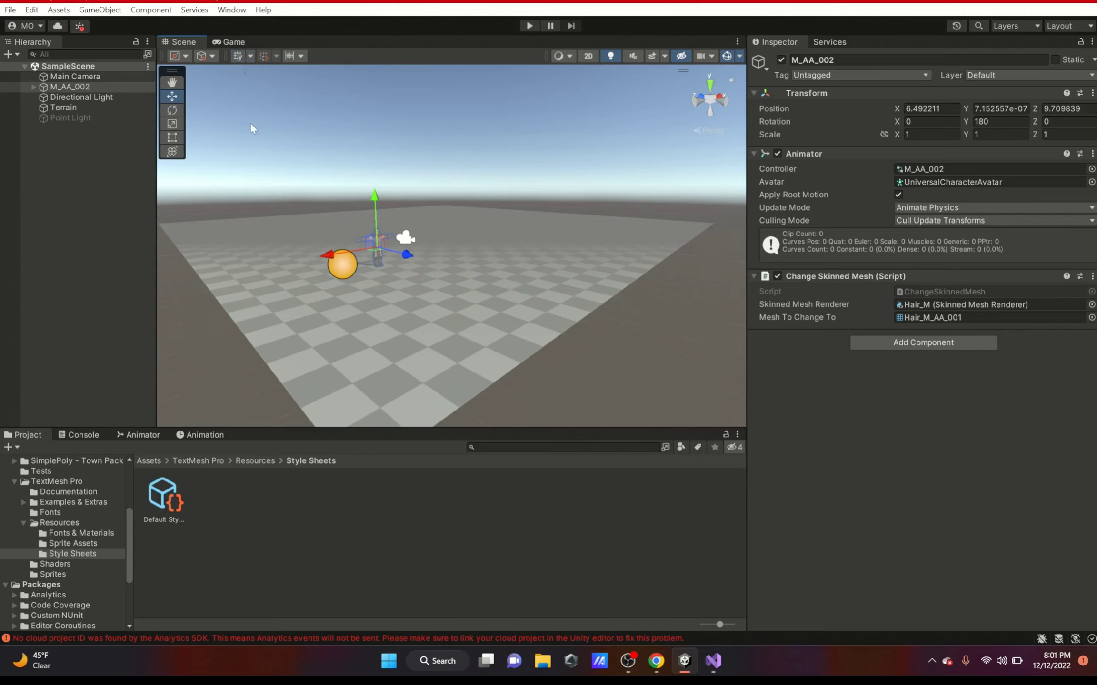
middle_drag(251, 124, 261, 123)
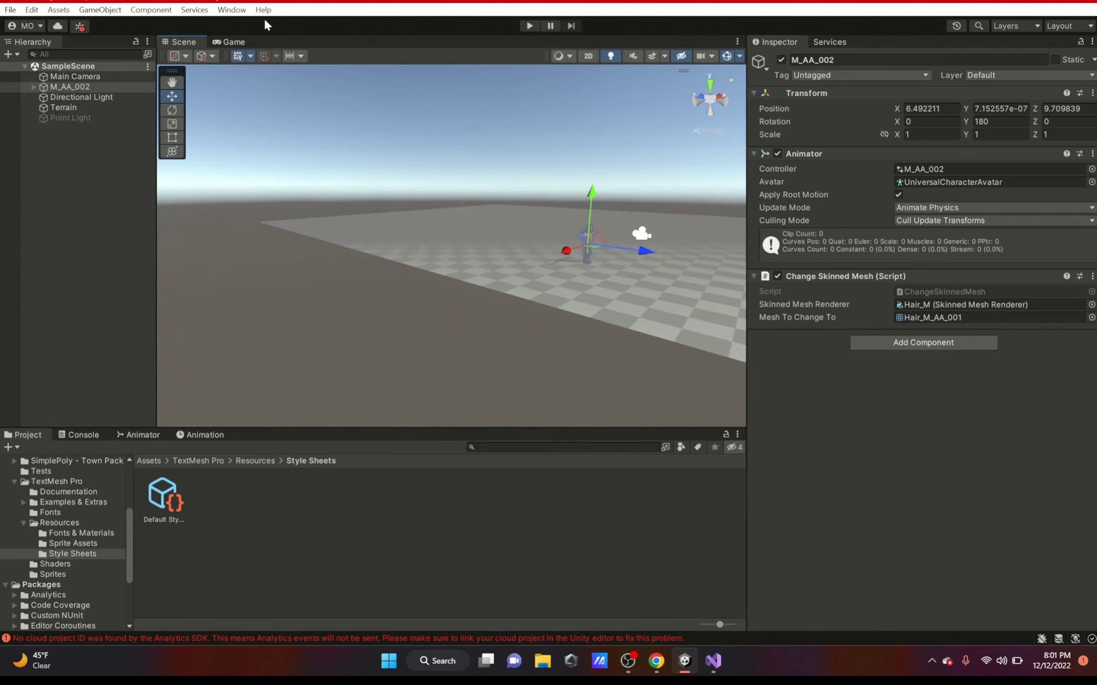
click(250, 56)
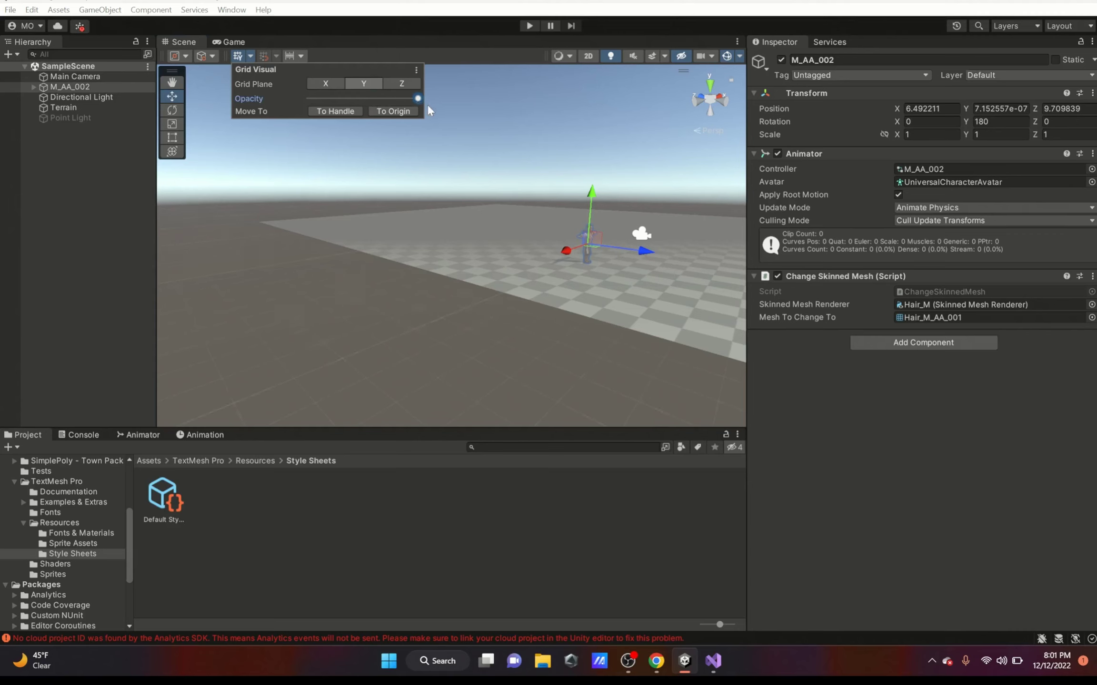
click(238, 56)
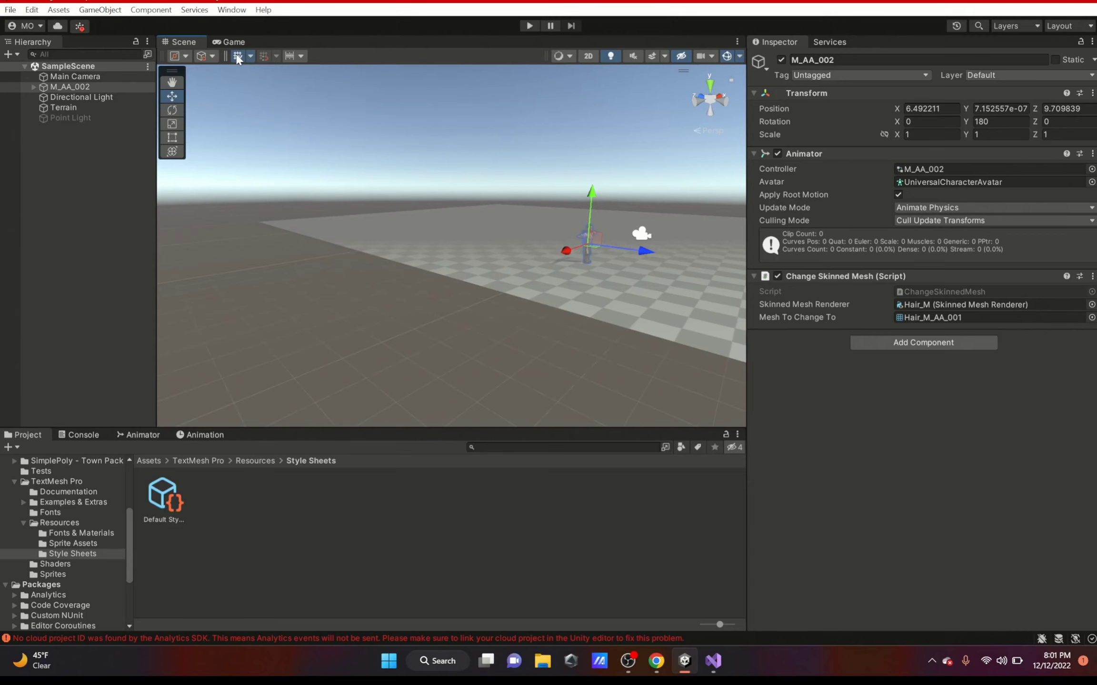
Step: Switch the Scene view grid plane to X, to Z and back to Y
click(251, 57)
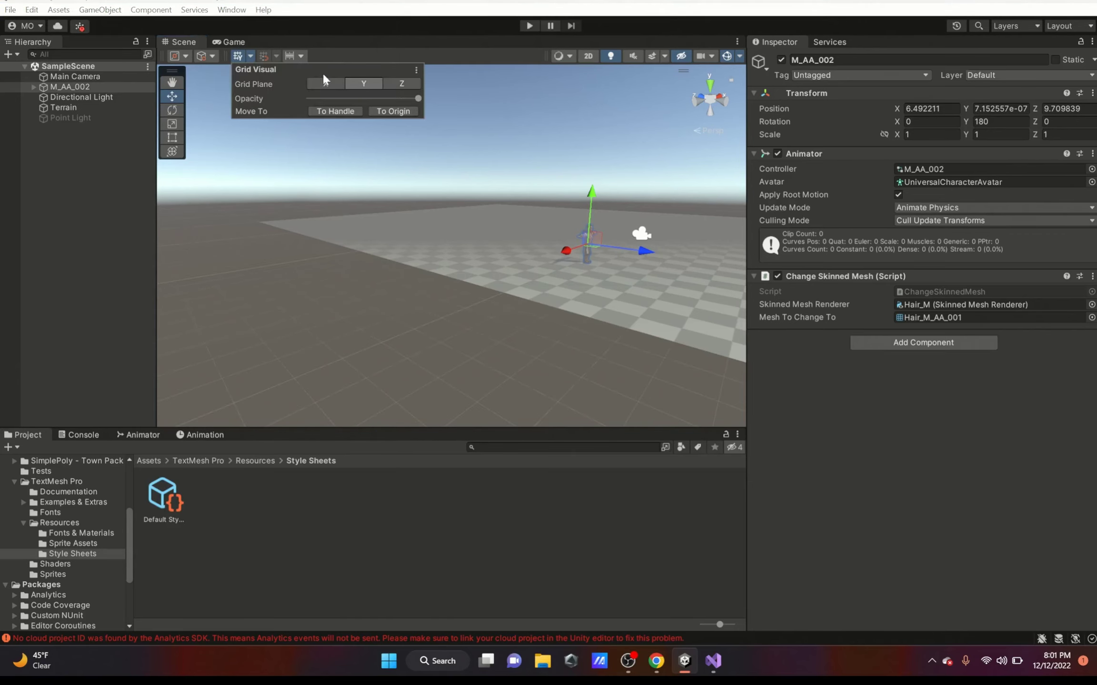
click(327, 88)
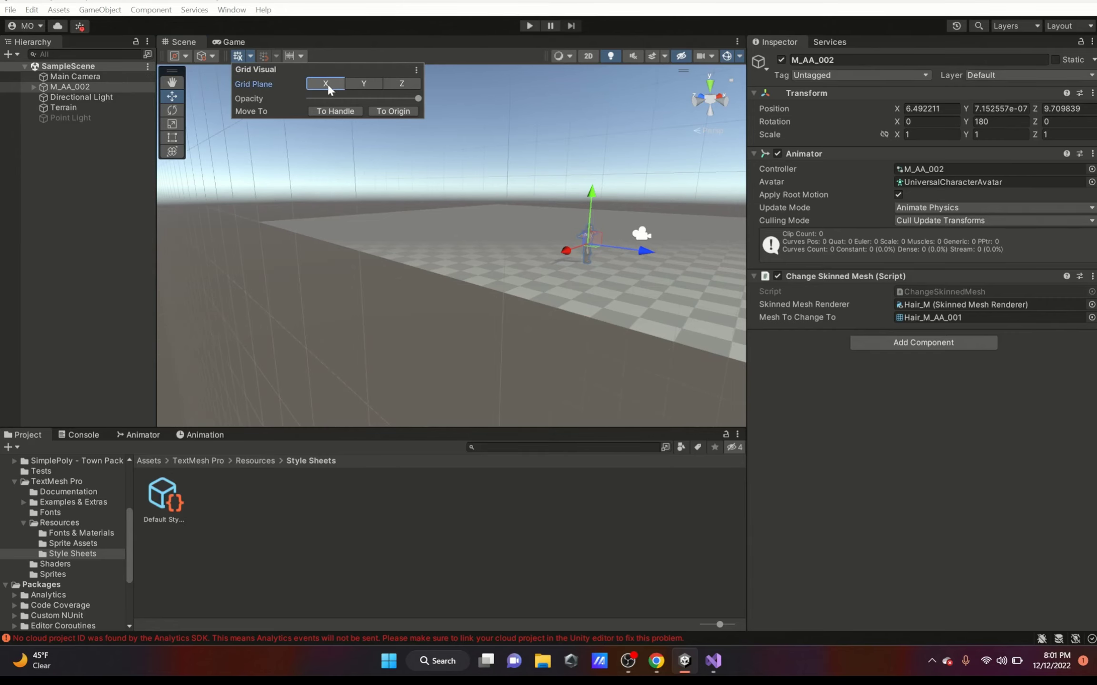
click(415, 85)
right_drag(425, 271, 435, 238)
click(251, 54)
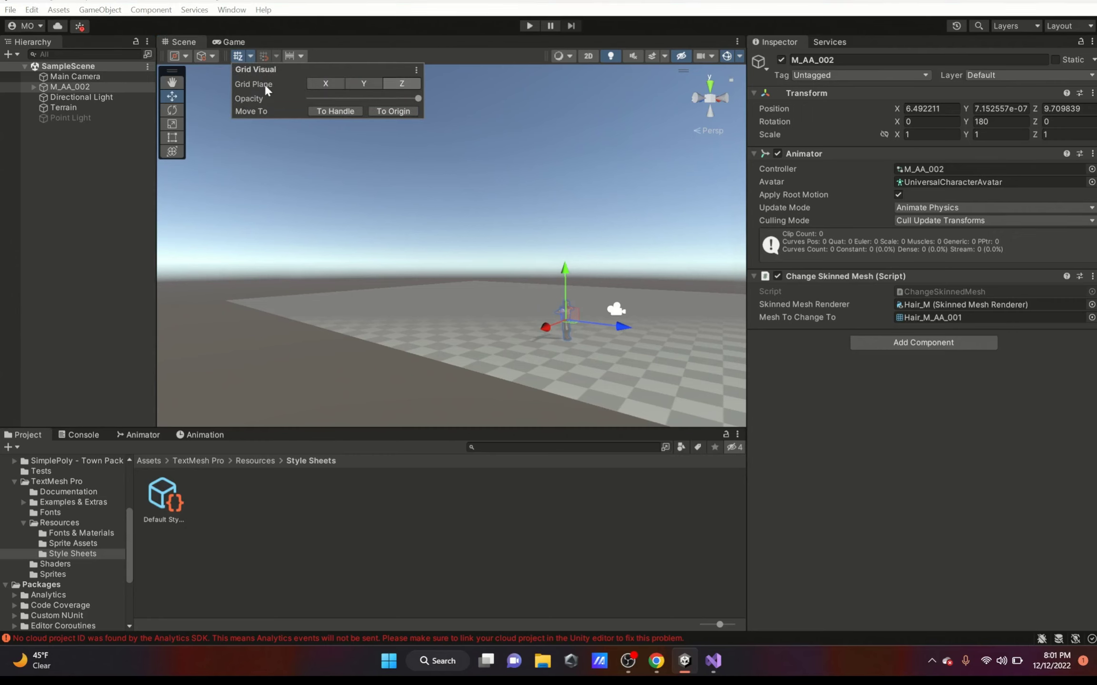
click(352, 85)
right_drag(463, 276, 505, 354)
Step: Move the grid to the origin and reset the Grid Visual settings
click(251, 56)
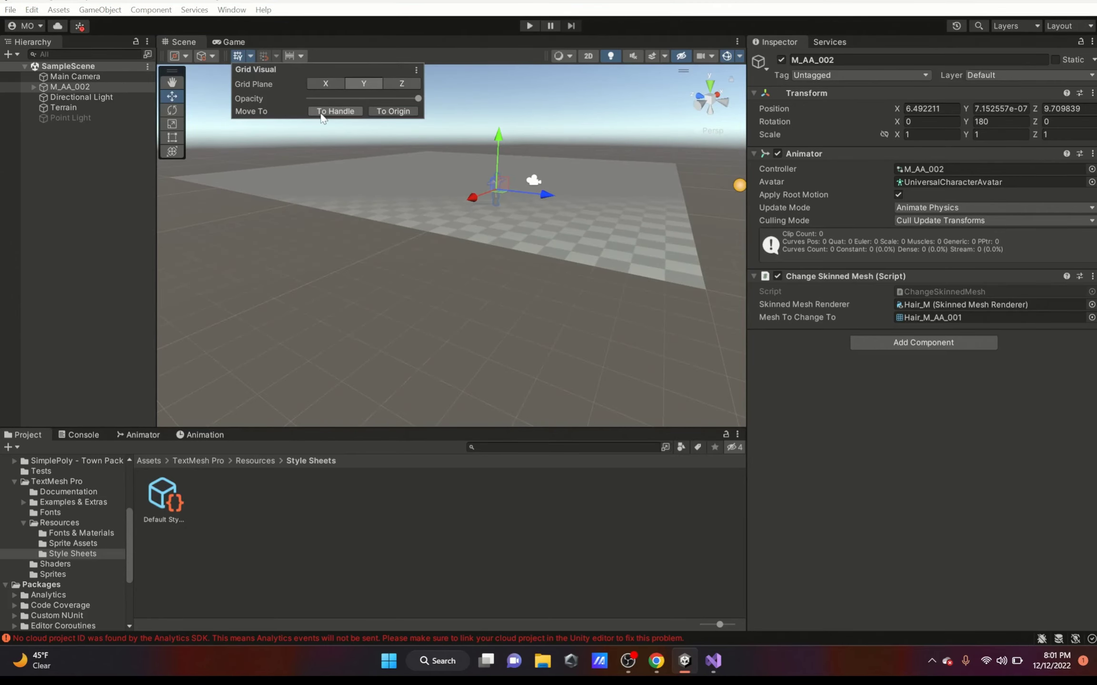
click(377, 114)
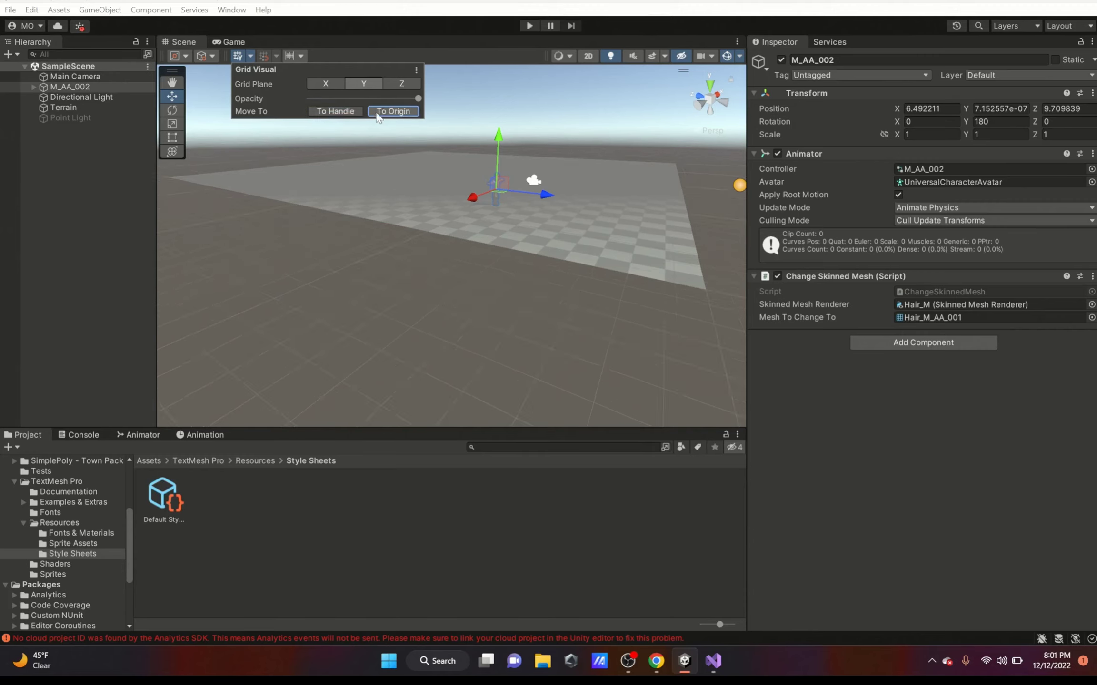
click(417, 71)
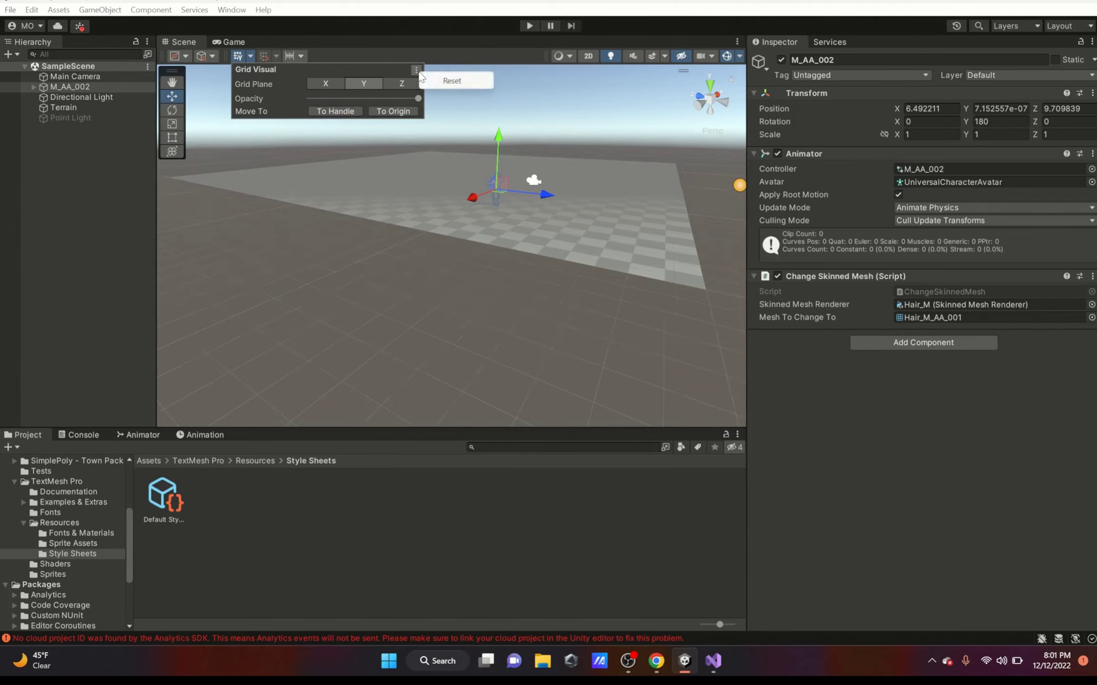
click(435, 80)
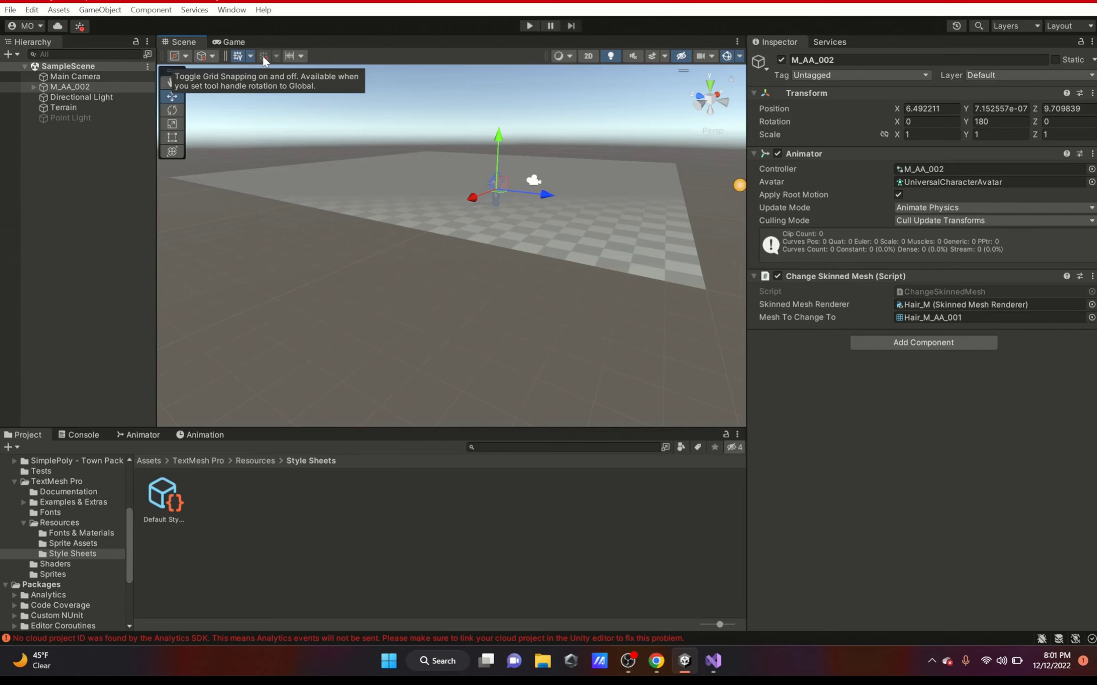
Step: Set the tool handle rotation to Global and move M_AA_002 along the X axis with grid snapping
key(x)
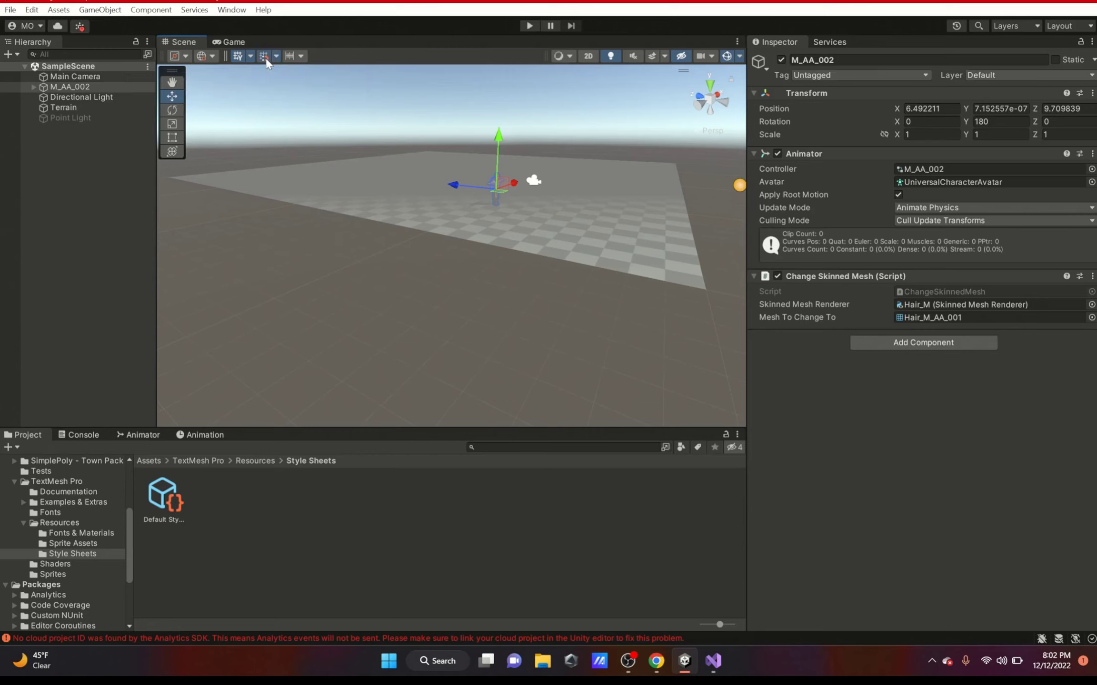
drag(511, 185, 511, 185)
drag(504, 193, 481, 210)
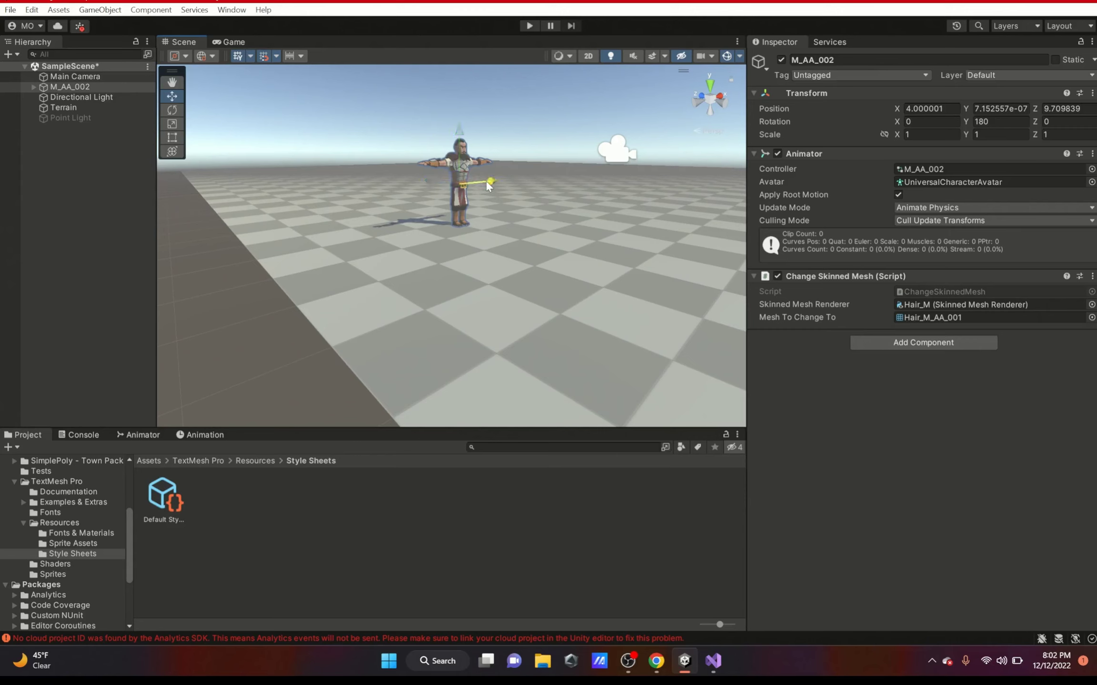
drag(485, 180, 656, 181)
Step: Set the grid snapping size to 5 and move M_AA_002 along the X axis to 10
click(277, 56)
click(276, 56)
click(374, 87)
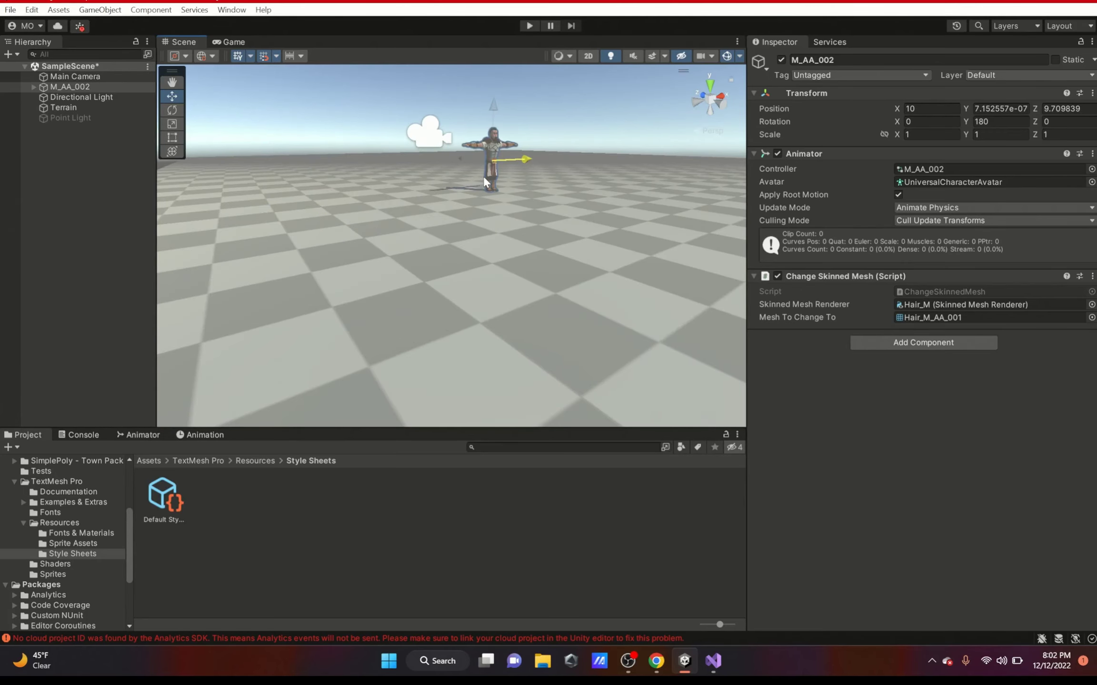
Step: Align M_AA_002 to the snapping grid on X and on all axes, and set the tool handle rotation to Local
click(276, 56)
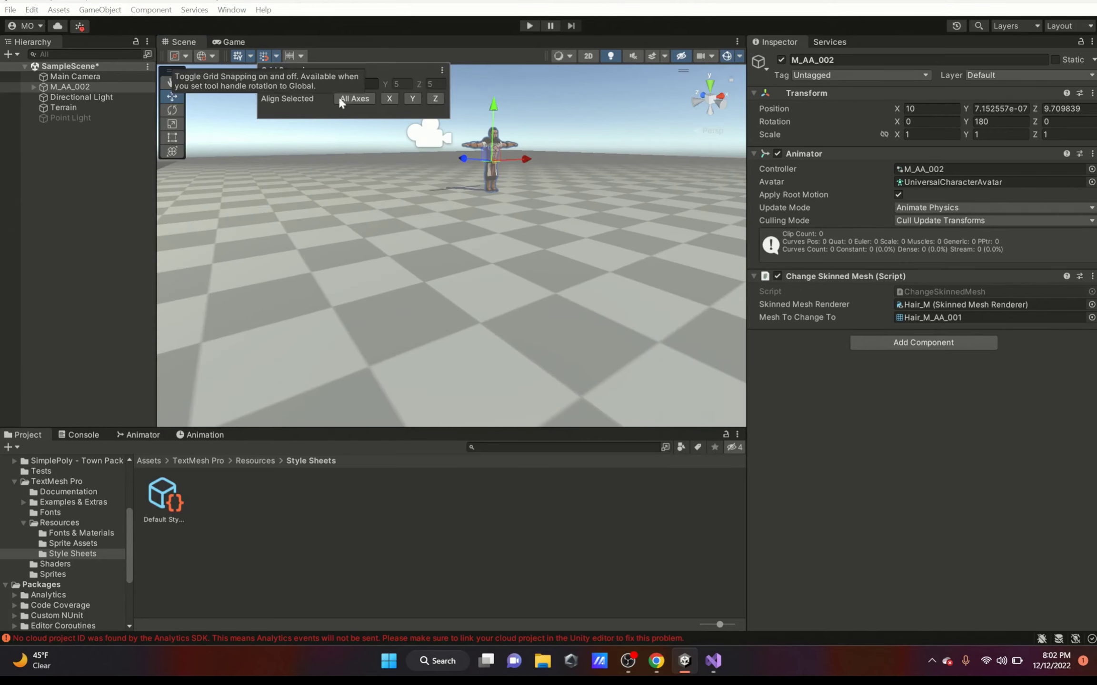
click(391, 99)
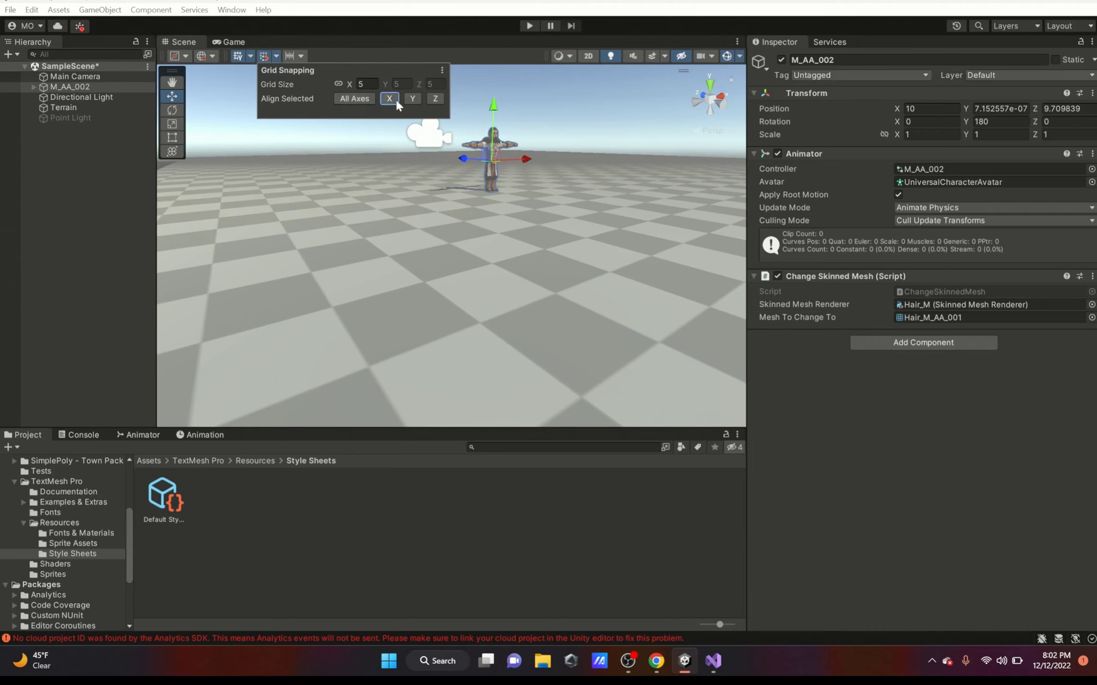
click(354, 99)
click(265, 55)
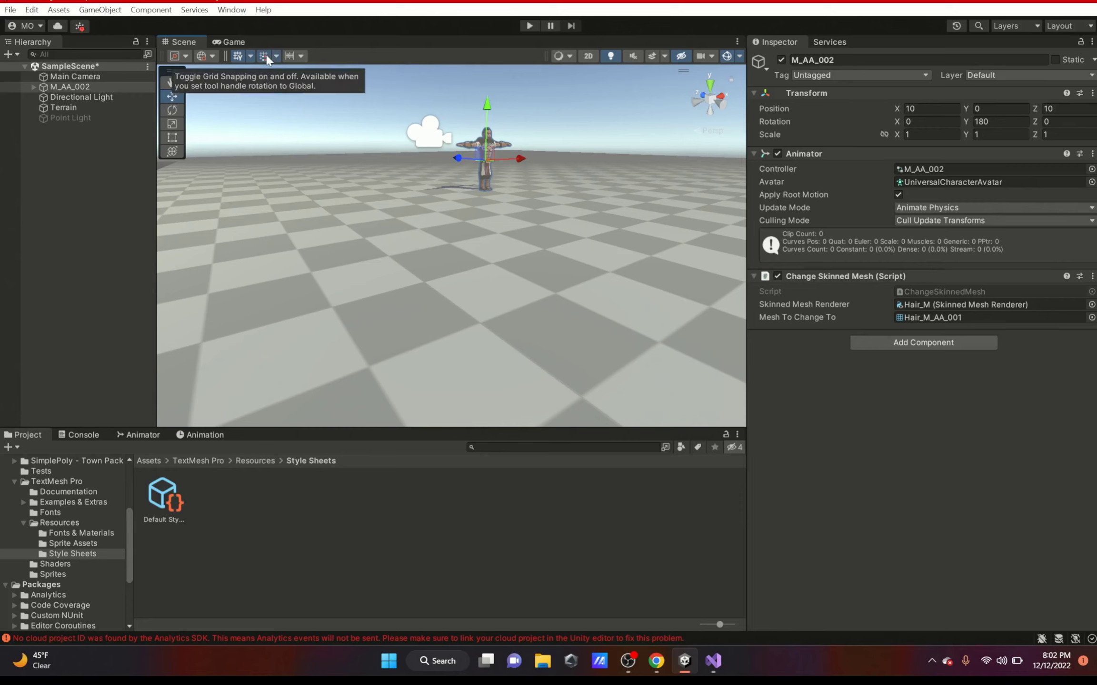
click(206, 55)
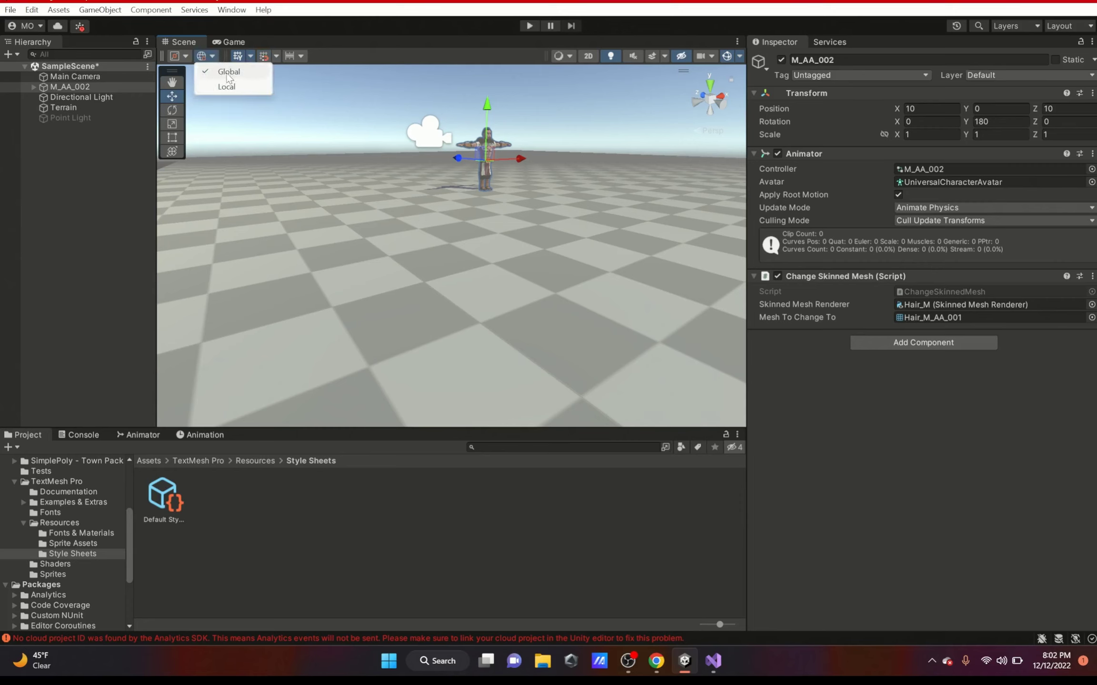
click(225, 88)
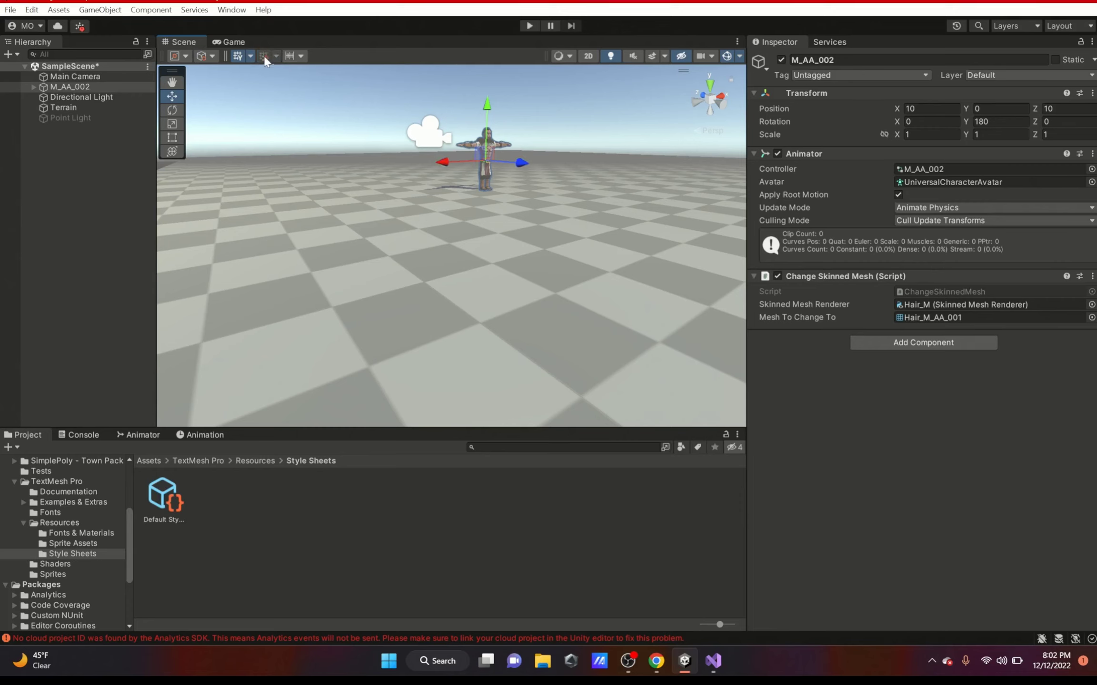
Step: Set the increment snapping move value to 5 and move M_AA_002 along the Z axis to 5
click(301, 56)
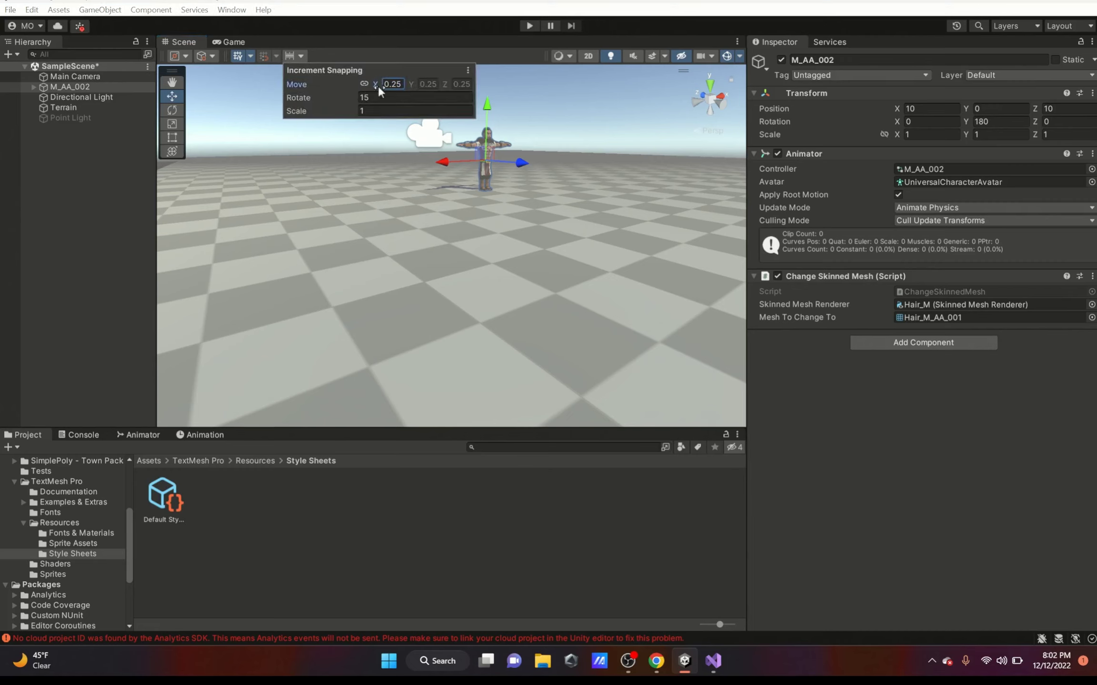
drag(378, 85, 402, 85)
text(5)
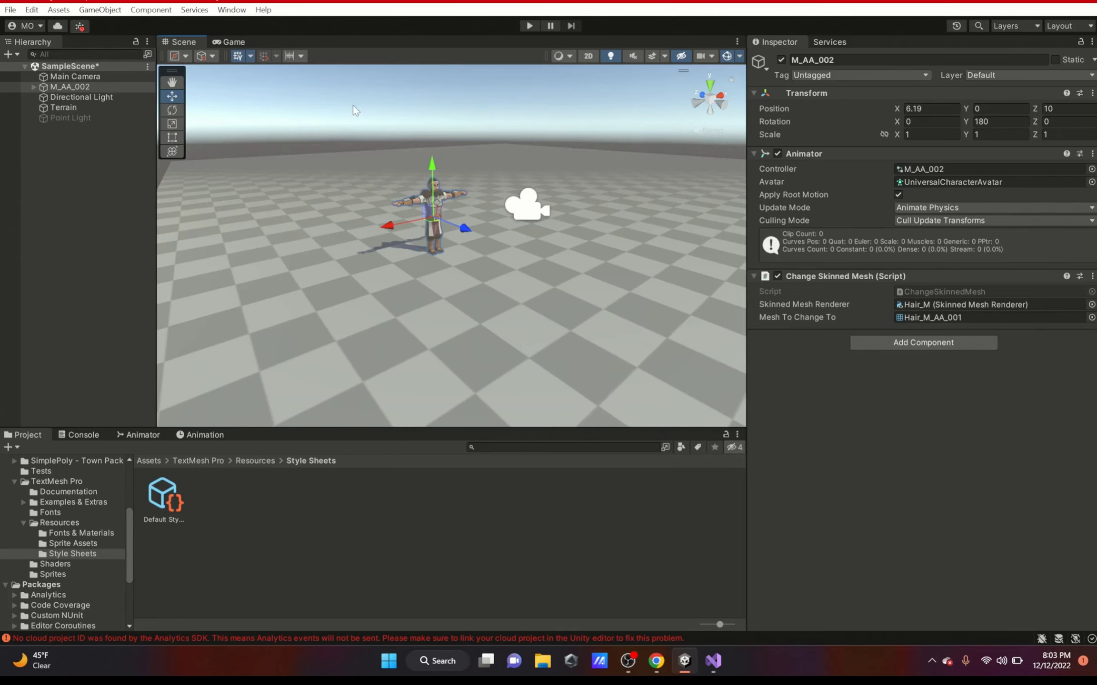
drag(464, 236, 436, 257)
drag(499, 302, 563, 339)
Step: Set the increment snapping move value to 0.16 and move M_AA_002 along the Z axis to 7.88
click(301, 55)
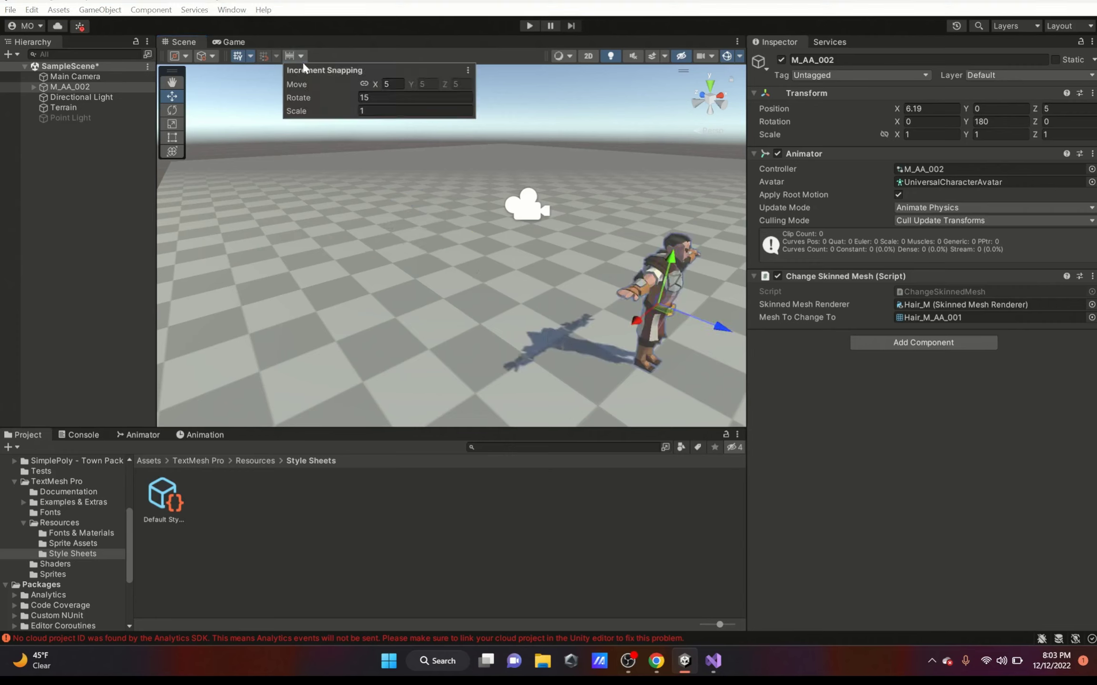
drag(709, 325, 535, 259)
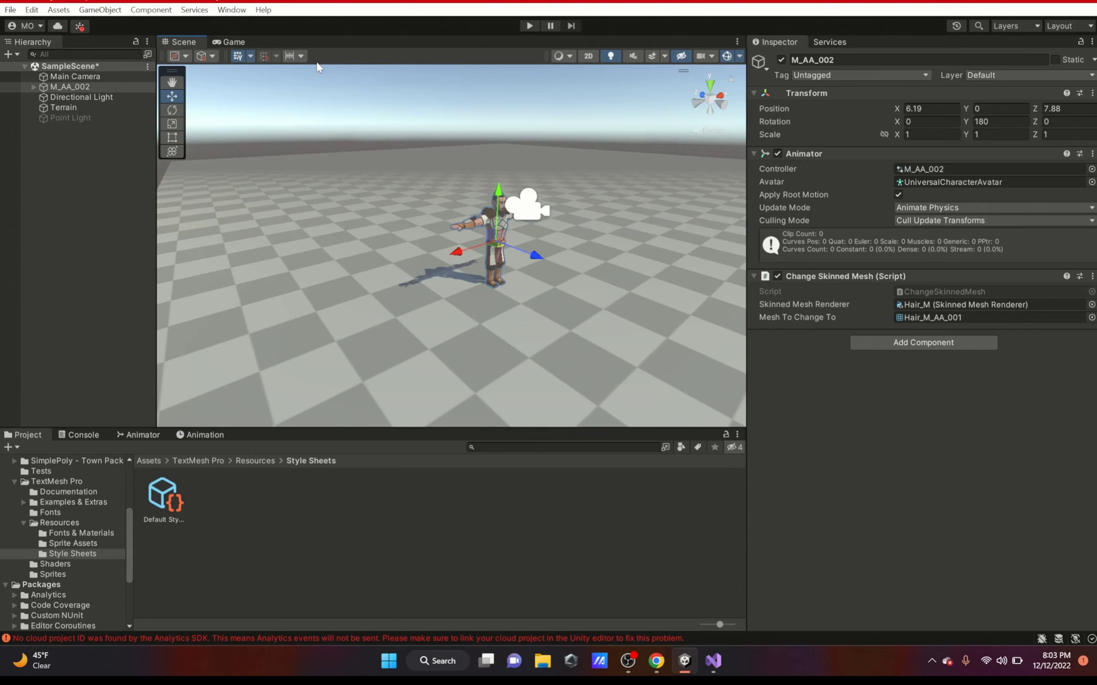
click(301, 56)
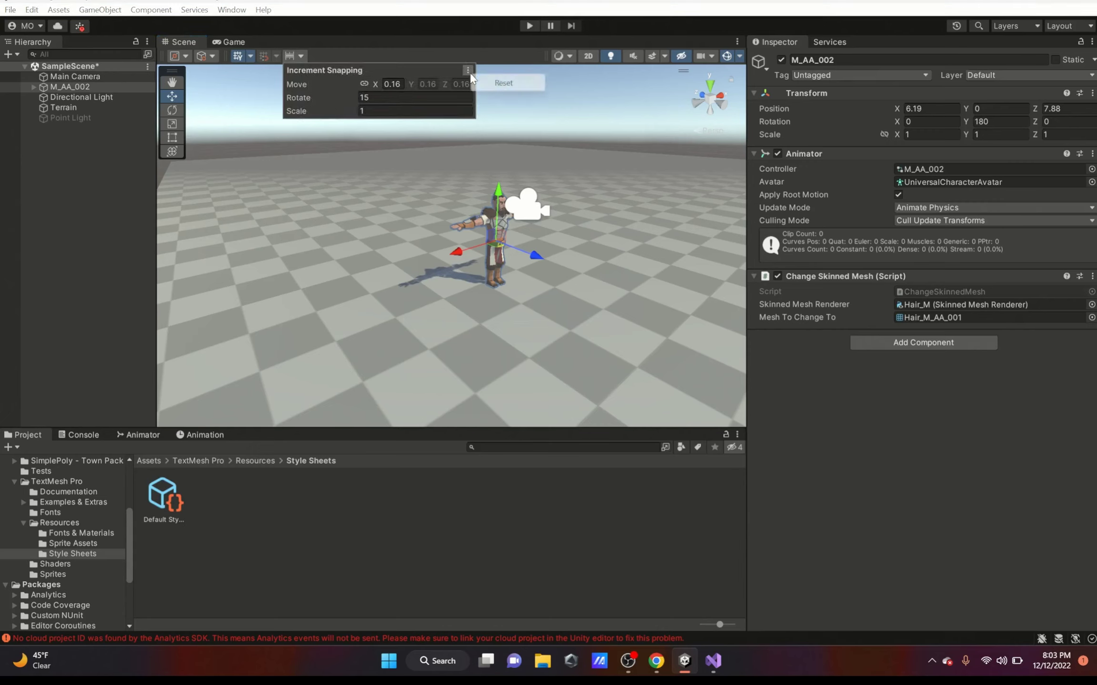
click(438, 200)
Step: Select Torso_M on the character and preview the scene in the Wireframe, Shaded Wireframe and Shadow Cascades draw modes
click(487, 232)
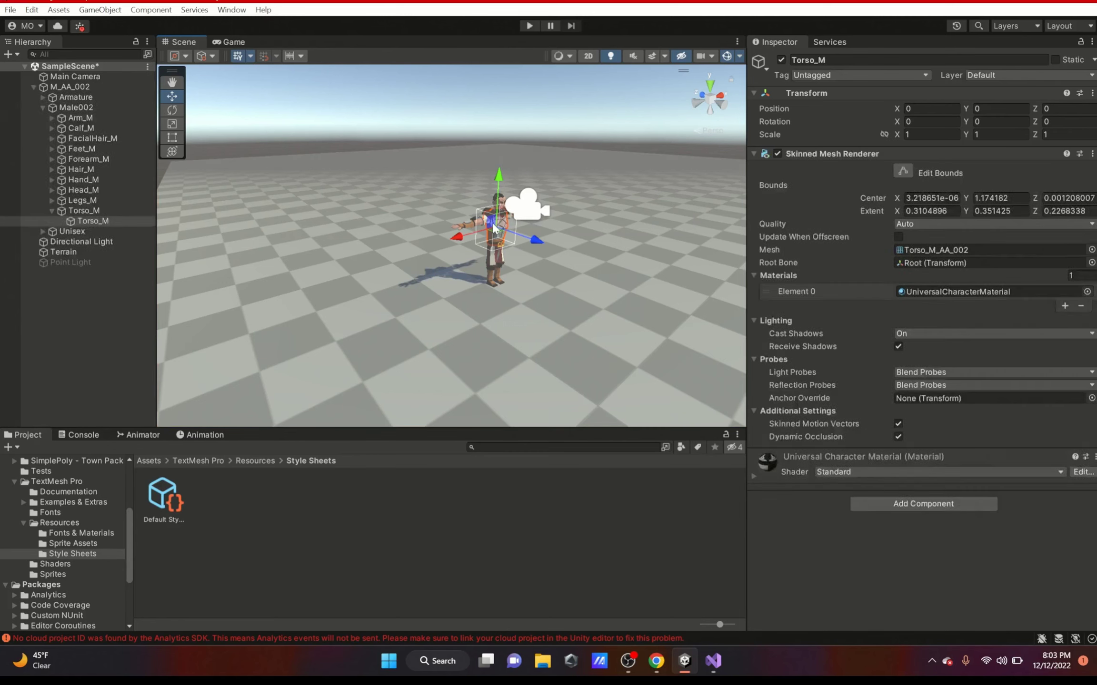
click(566, 56)
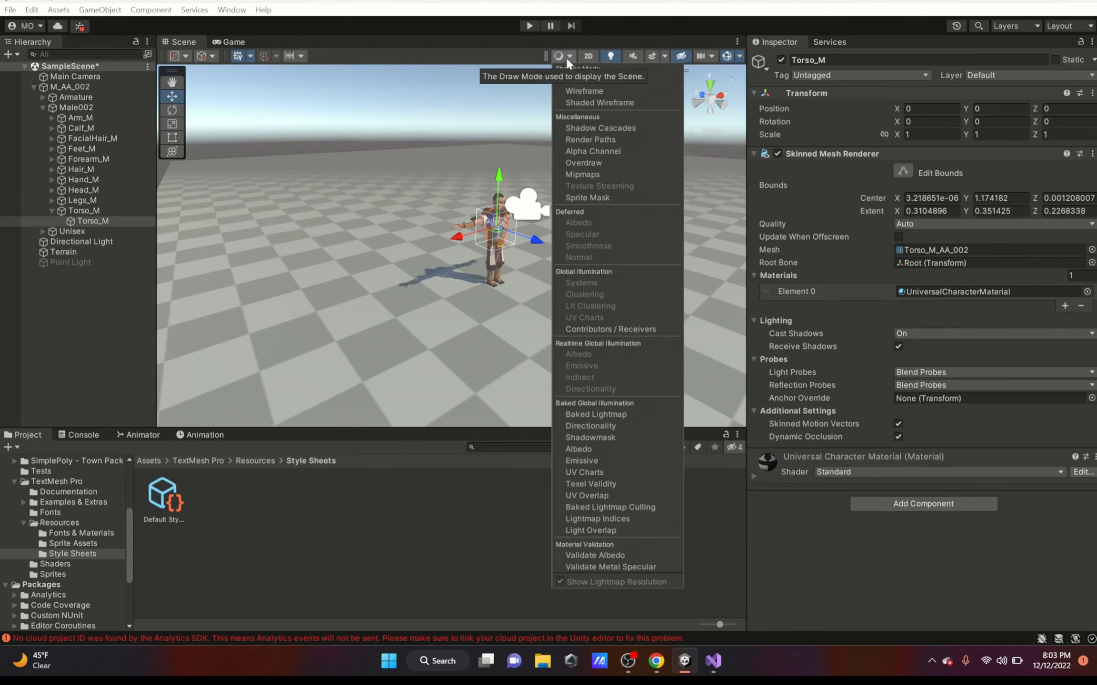
click(603, 92)
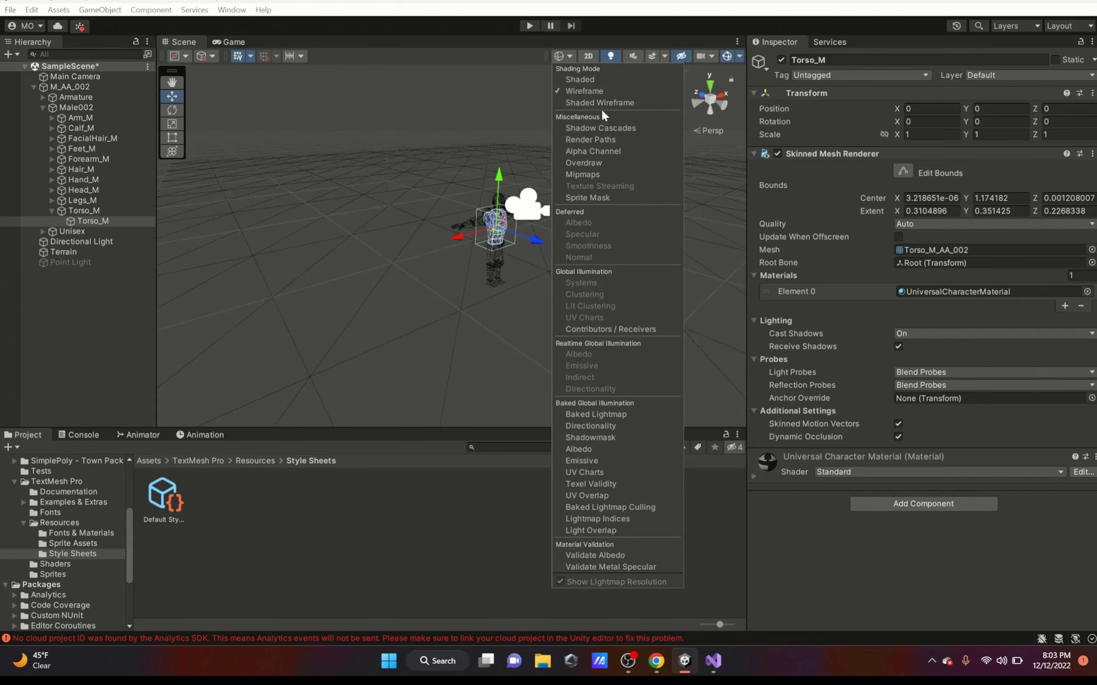
click(599, 103)
click(609, 128)
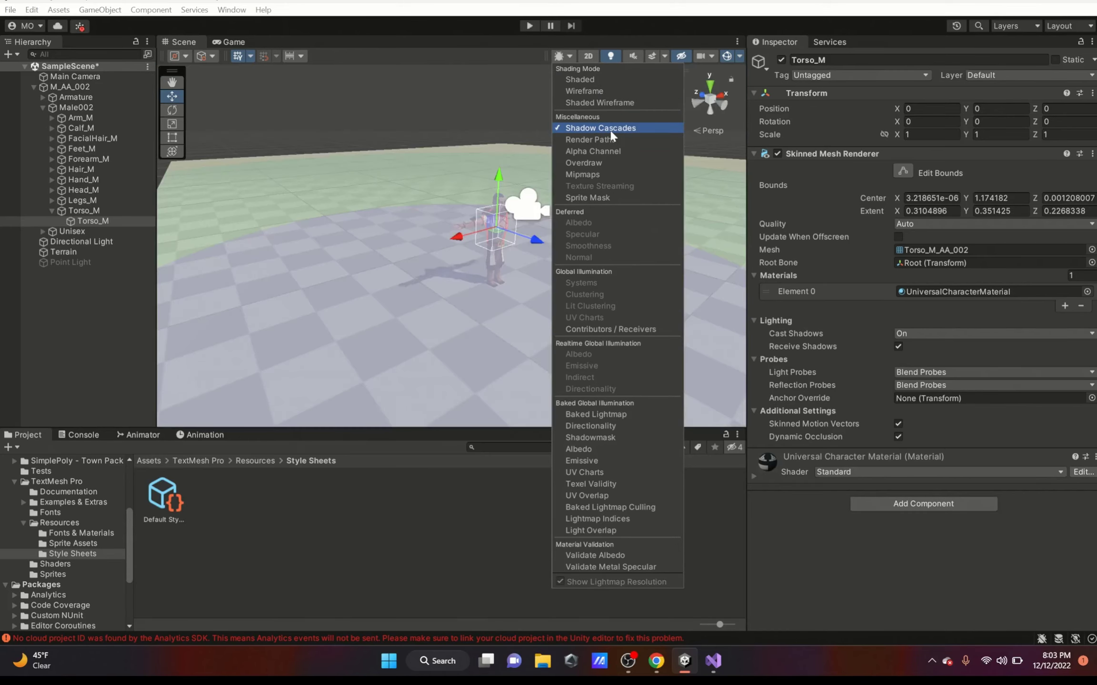
Step: Preview the Render Paths, Alpha Channel, Shadowmask and baked UV Charts draw modes, and return the scene to Shaded
click(614, 139)
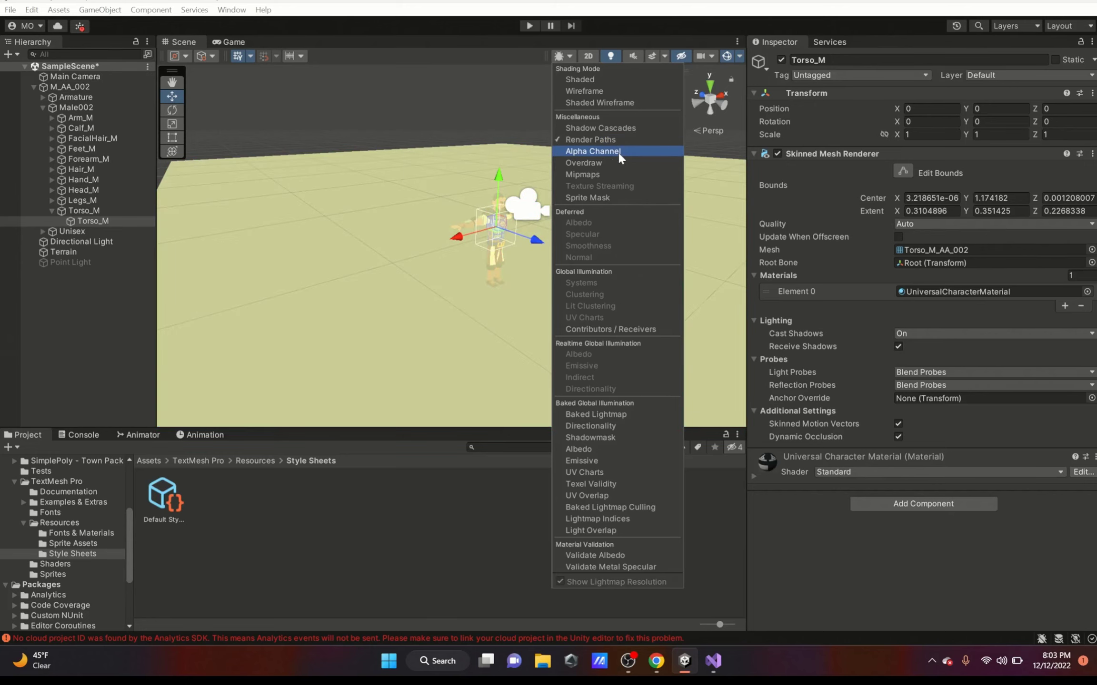
click(619, 152)
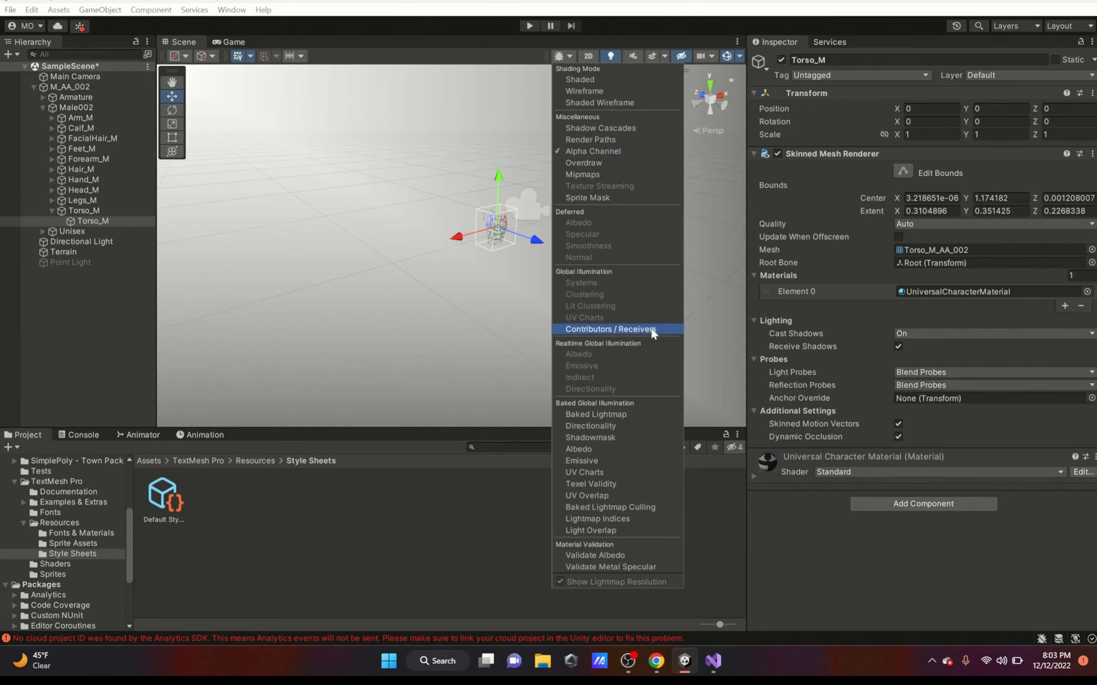
click(616, 438)
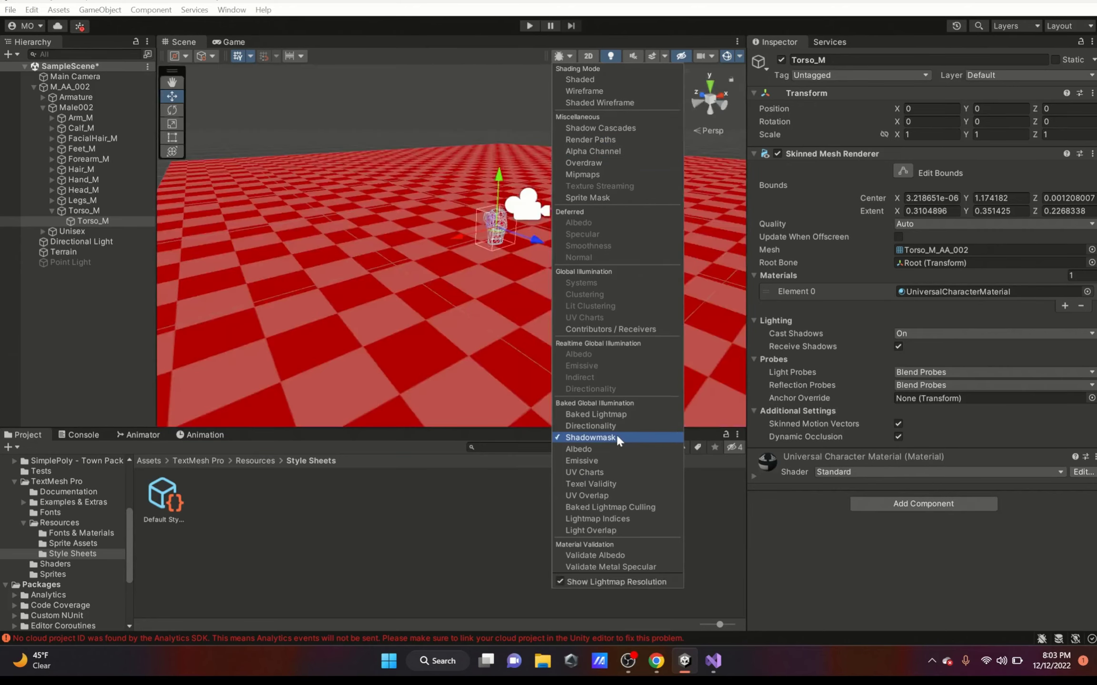
click(617, 472)
click(591, 79)
click(591, 37)
Step: Switch the Scene view to 2D and back to 3D, and turn the scene lighting back on
click(596, 56)
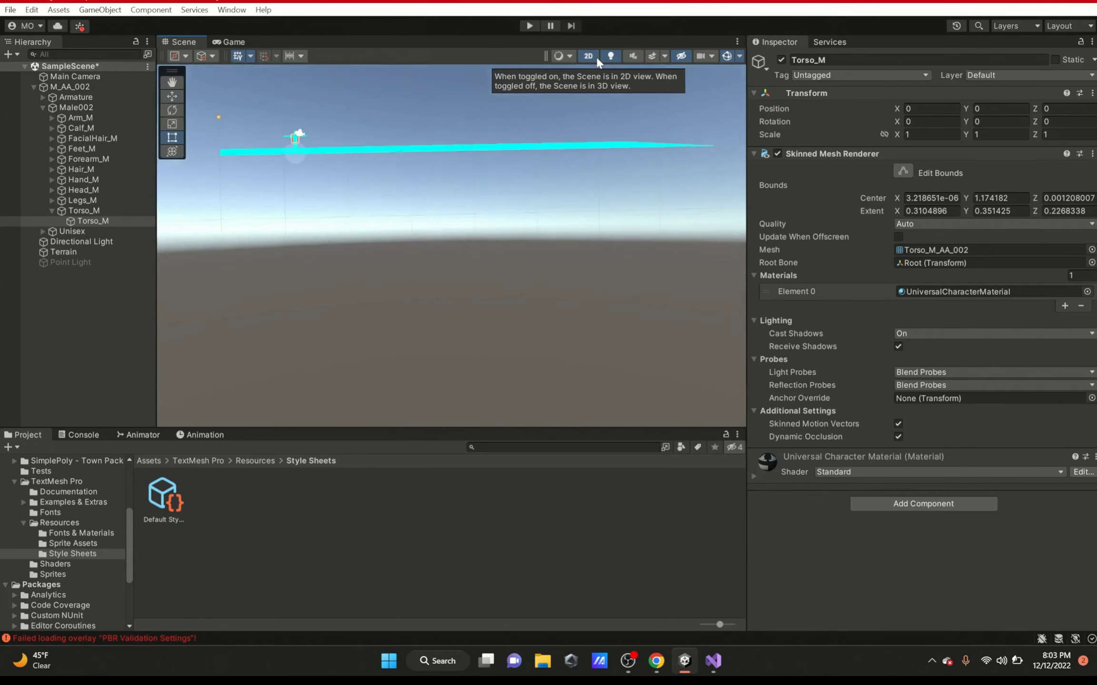
click(593, 56)
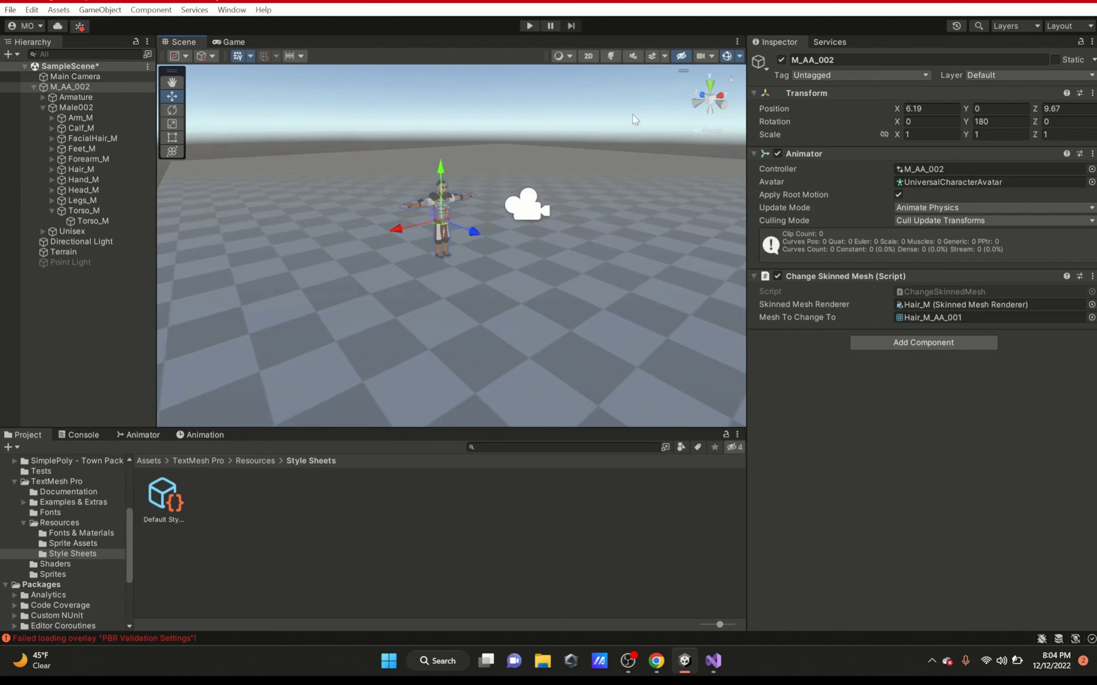
click(610, 55)
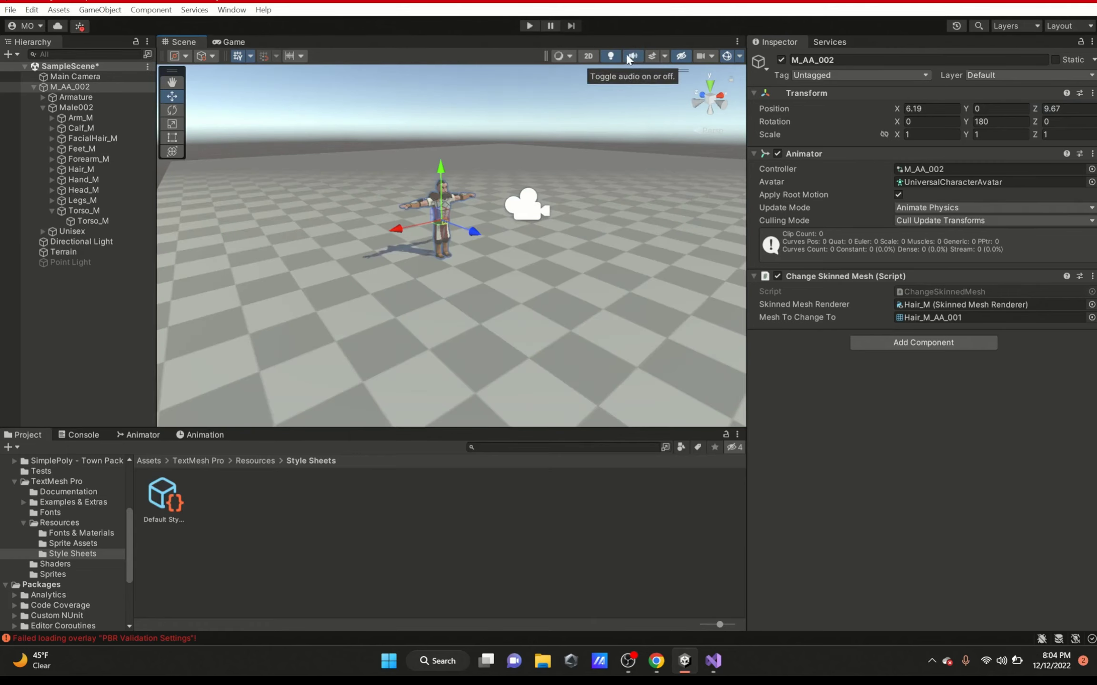
Step: Switch the Scene view's skybox and other effects off and back on
click(653, 56)
click(653, 56)
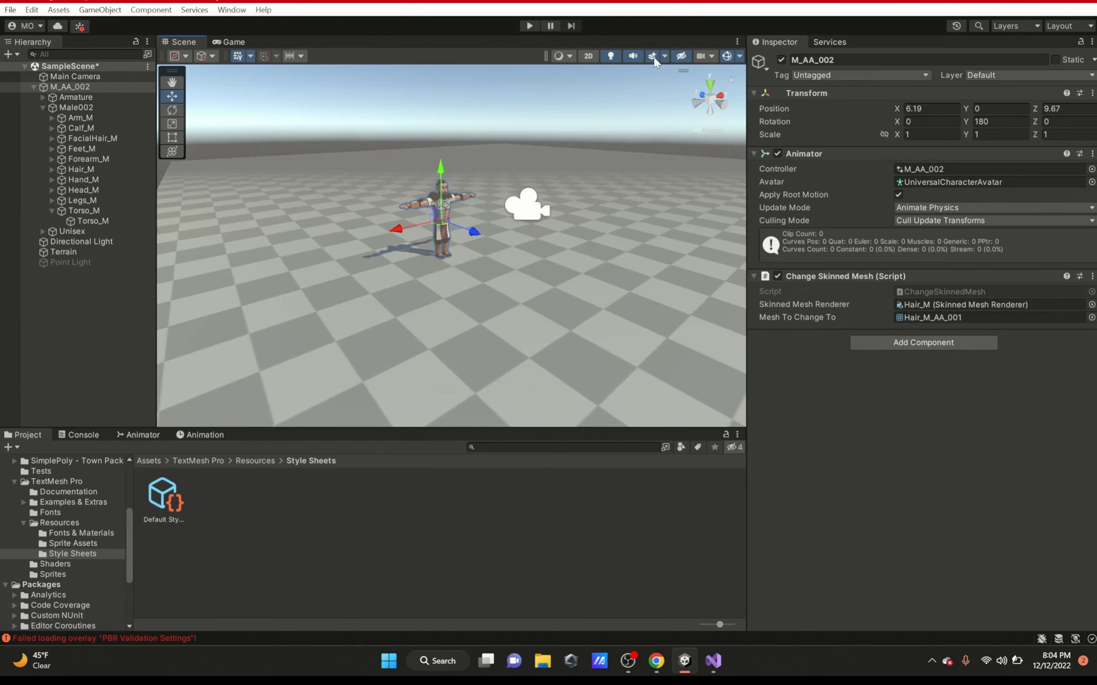
click(653, 57)
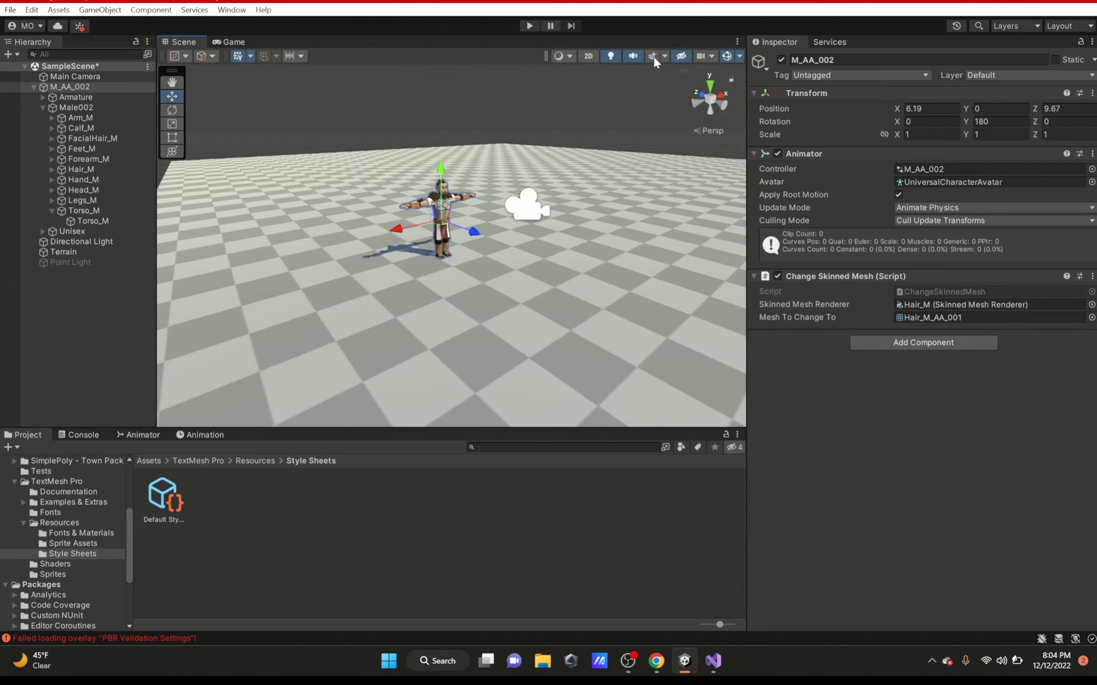
click(654, 57)
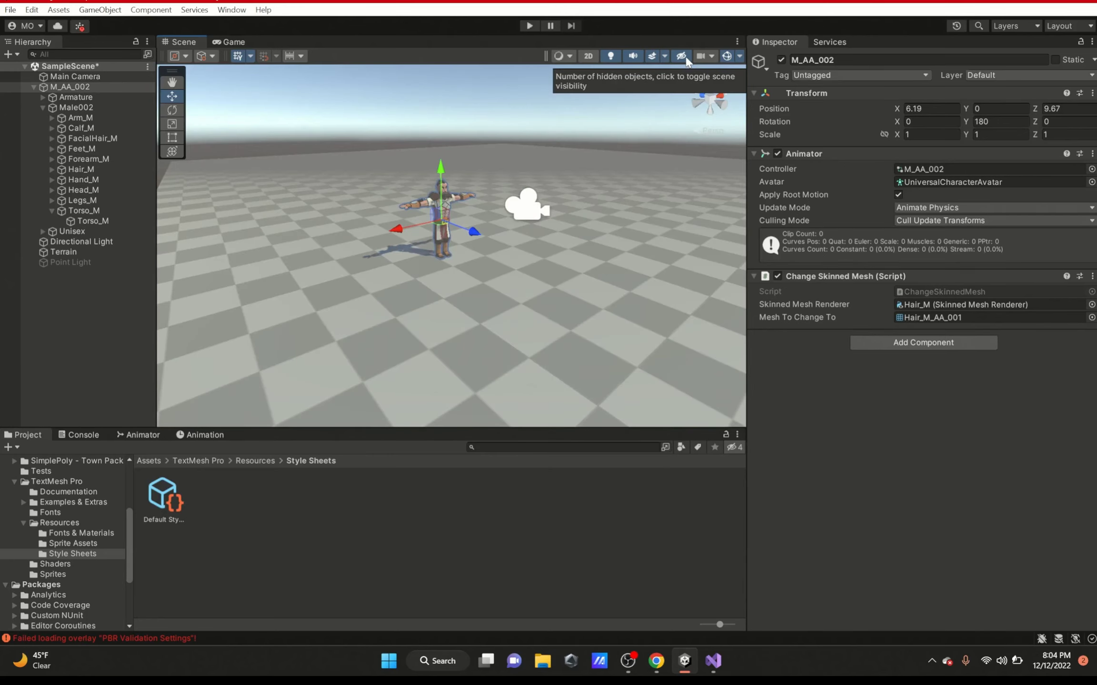
Step: Toggle scene visibility for hidden objects, and deactivate and reactivate the M_AA_002 object
click(686, 58)
click(685, 58)
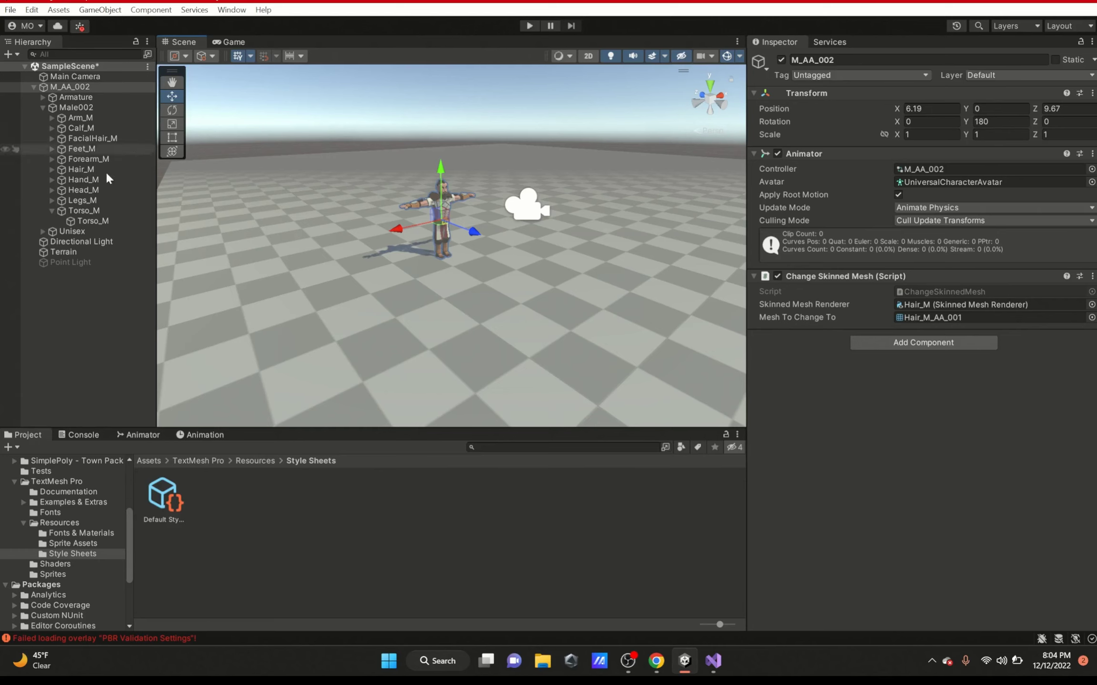
click(782, 60)
click(782, 60)
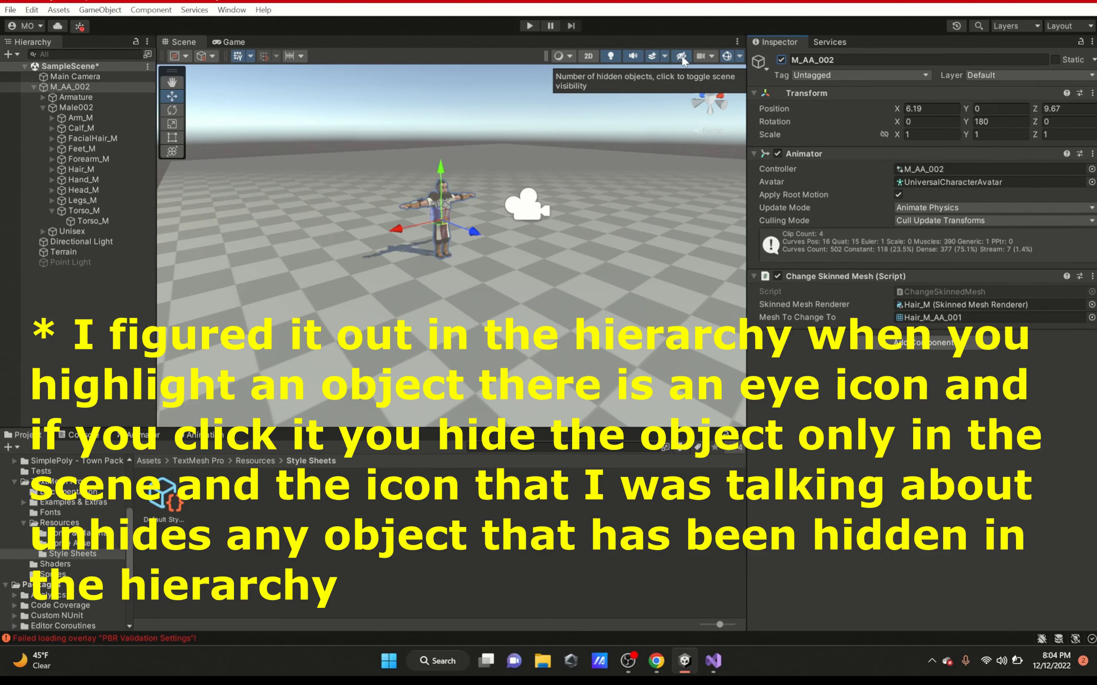
Step: Turn off Dynamic Clipping for the scene camera and check the clipping close to the character's mesh
click(711, 56)
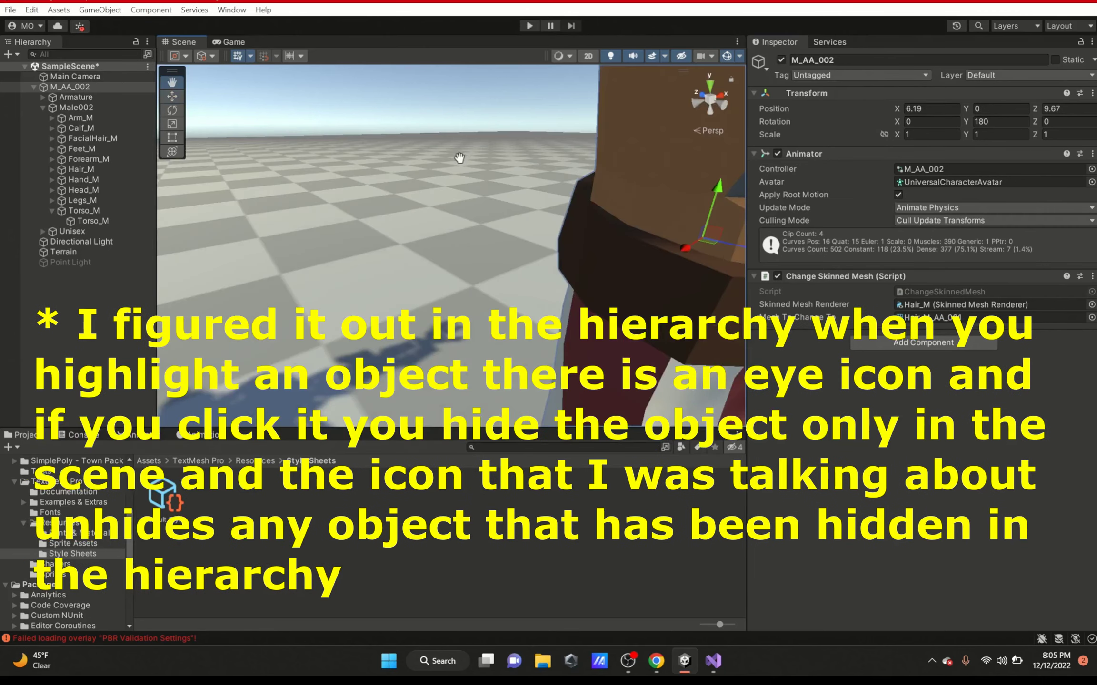
middle_drag(459, 159, 458, 165)
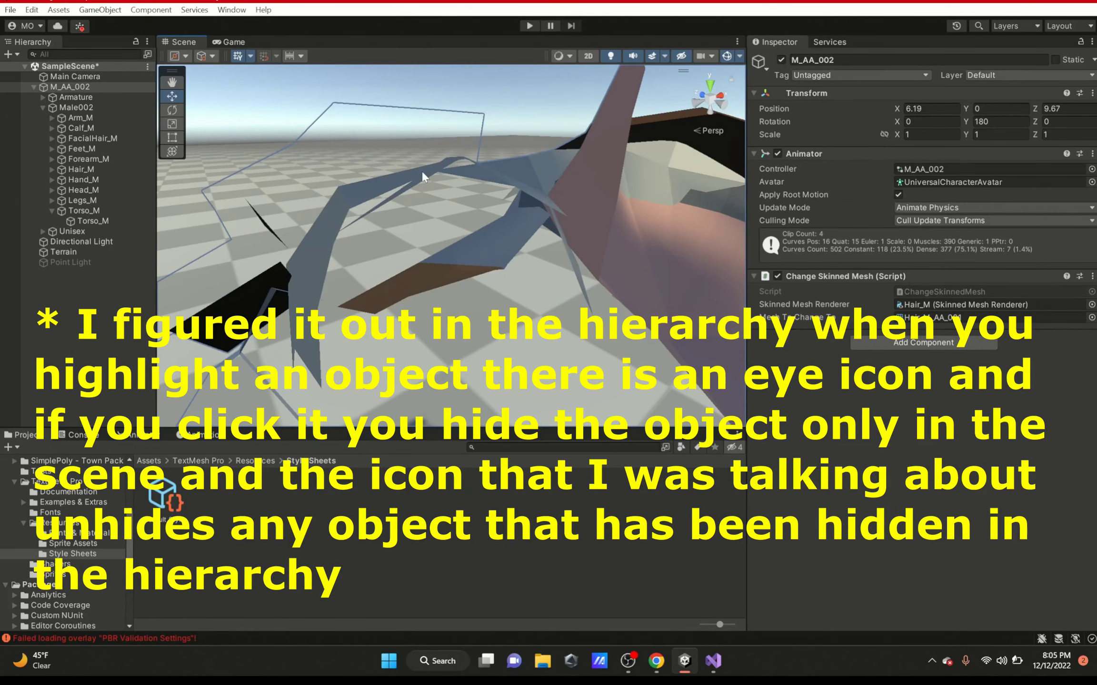
click(709, 56)
click(778, 93)
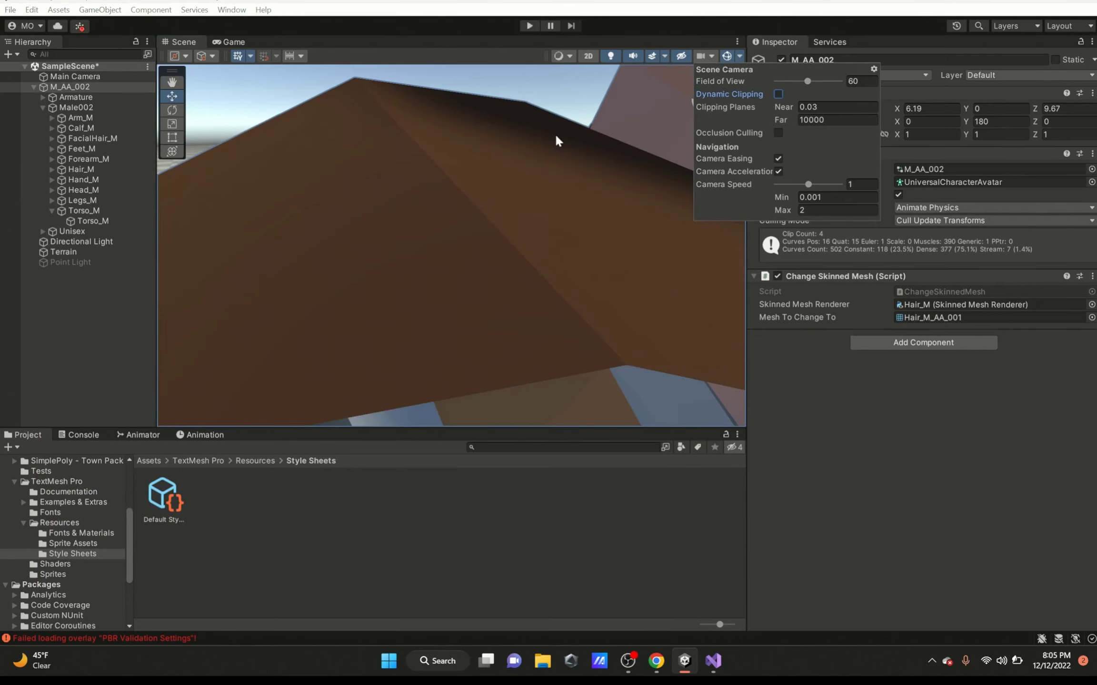
scroll(586, 140, down, 3)
scroll(588, 140, up, 3)
middle_drag(588, 141, 584, 142)
Step: Compare the close-up view with the scene camera's Dynamic Clipping on and off, leaving it off
click(711, 56)
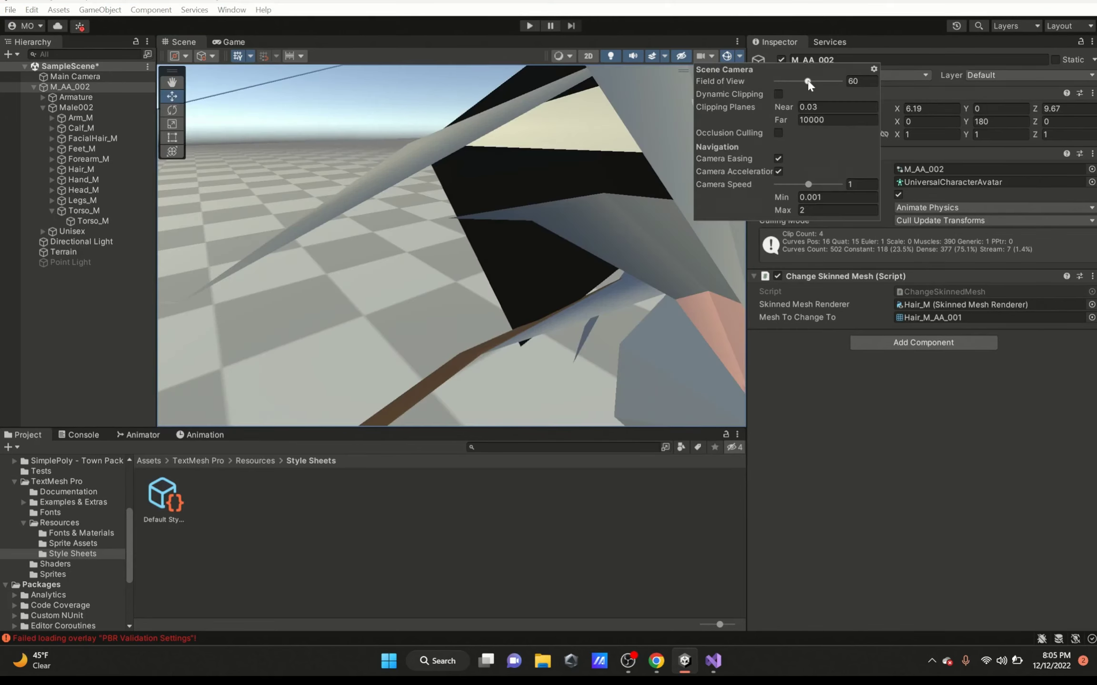
drag(778, 106, 787, 105)
click(776, 94)
click(776, 94)
click(776, 93)
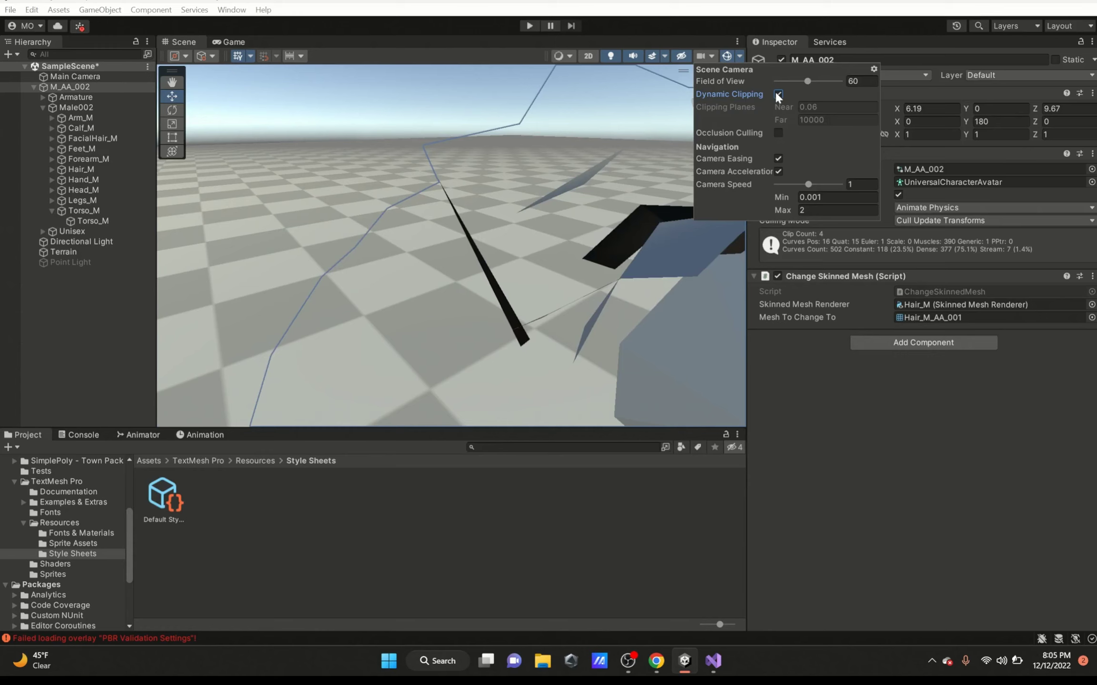
click(778, 94)
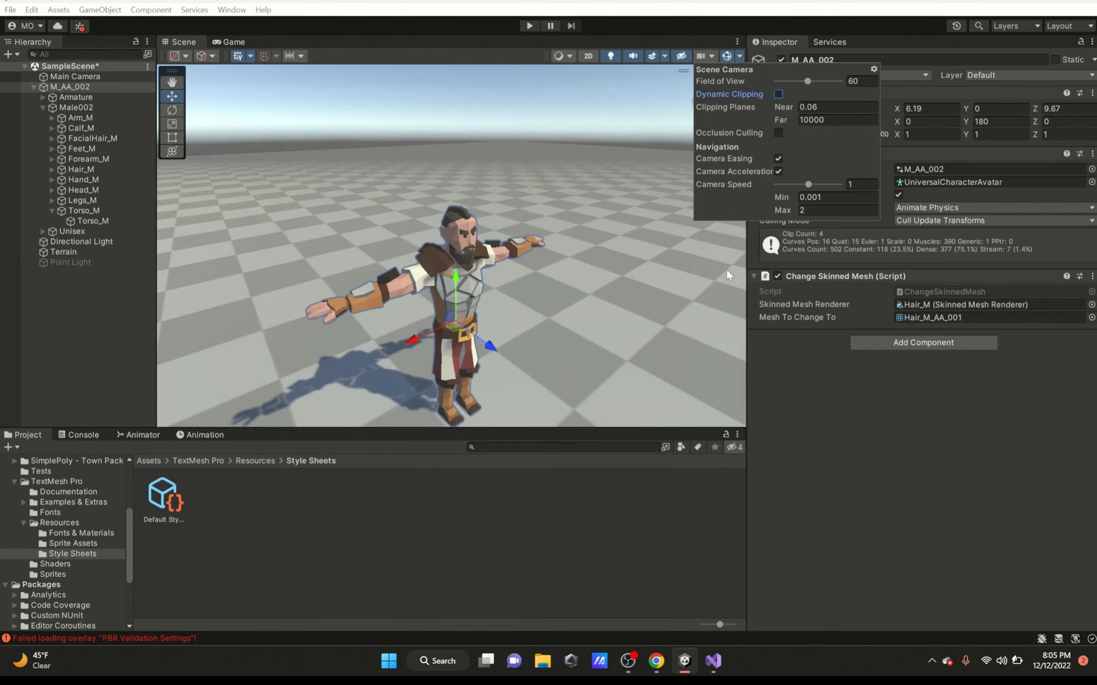
Step: Try a scene camera field of view of 56 and set it back to 60
click(777, 133)
drag(810, 80, 803, 85)
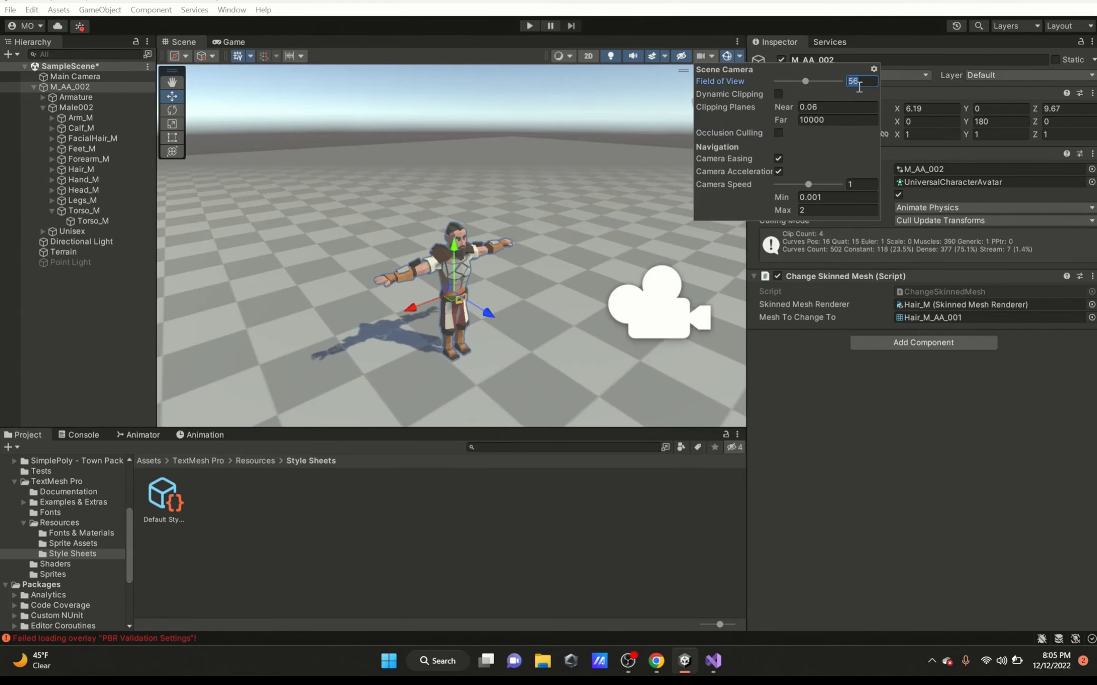
text(60)
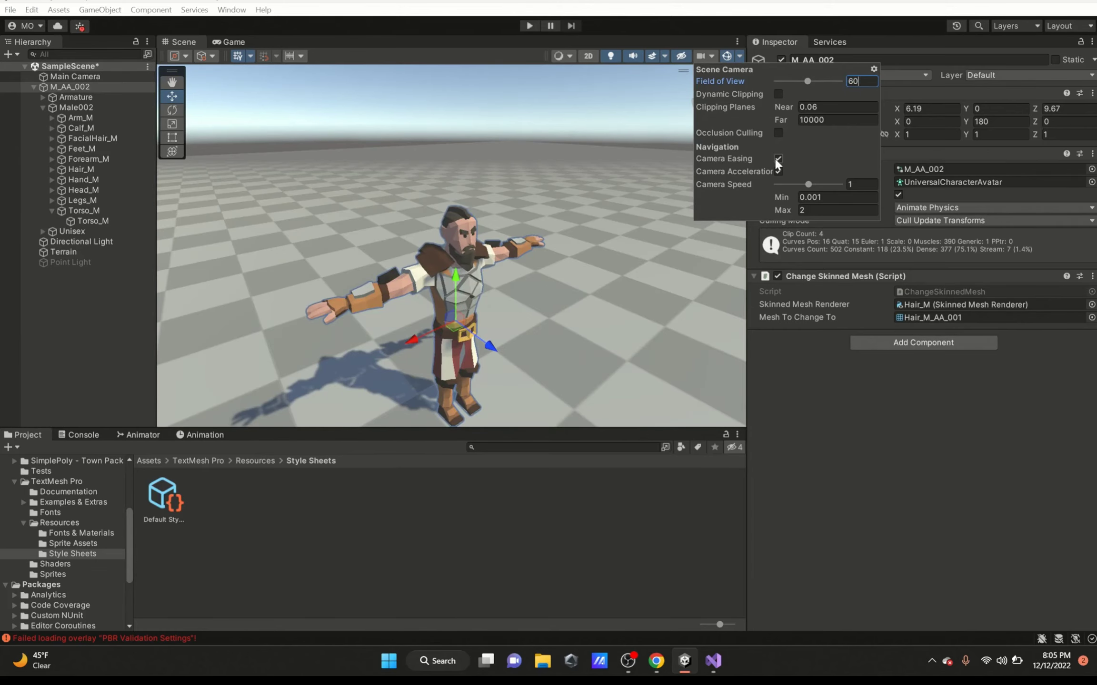
Step: Toggle the scene camera's Camera Acceleration off and back on while testing zooming around the character
scroll(530, 180, down, 7)
scroll(552, 193, up, 12)
scroll(557, 198, down, 7)
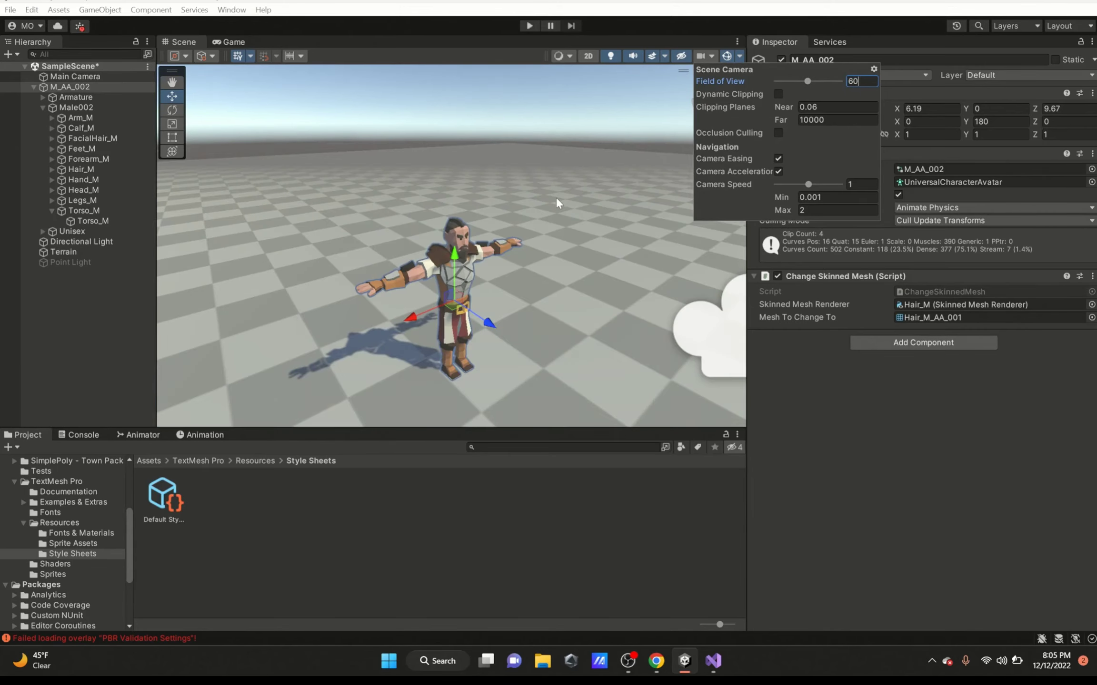
scroll(555, 197, down, 5)
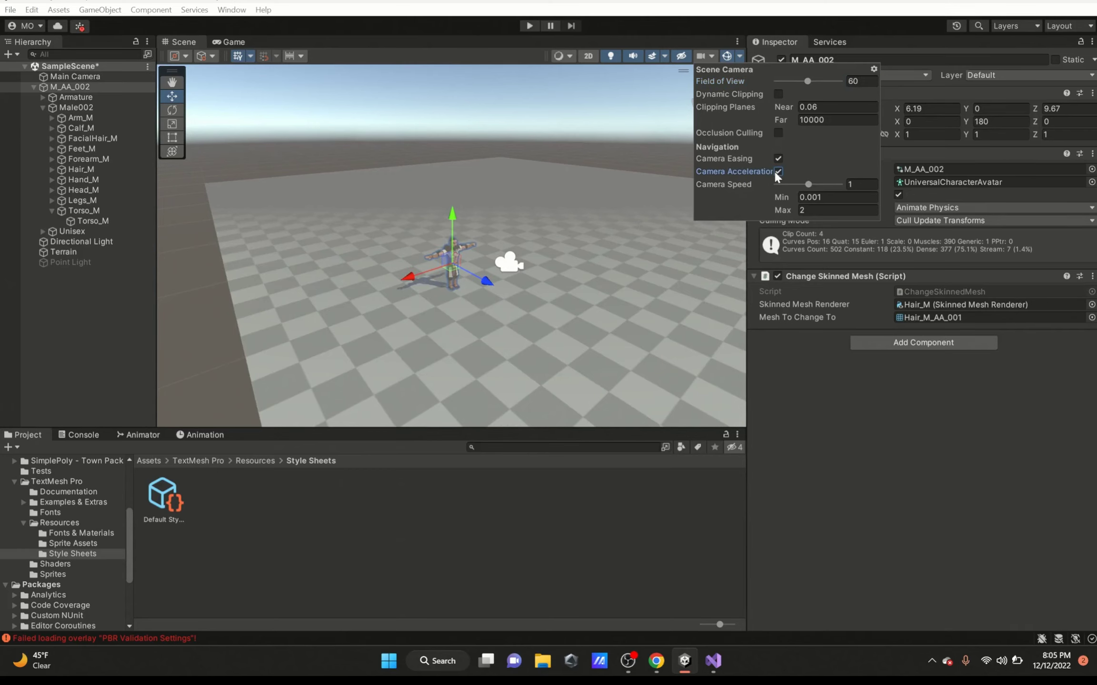
click(775, 172)
scroll(426, 273, up, 10)
scroll(428, 276, down, 7)
click(779, 172)
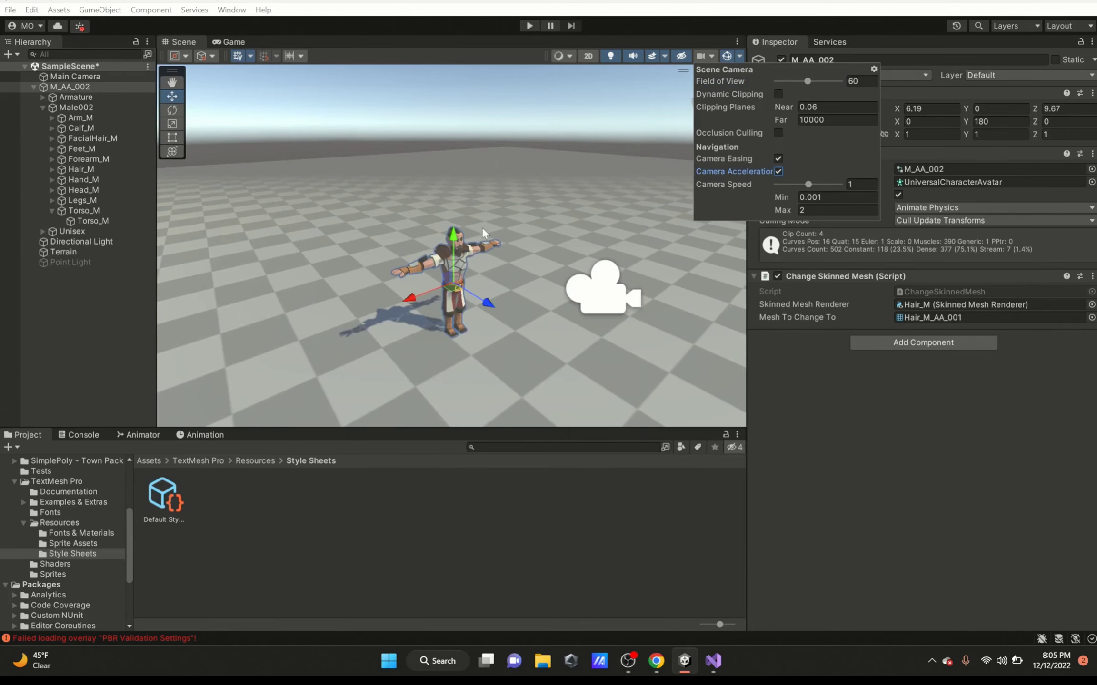
scroll(483, 233, up, 3)
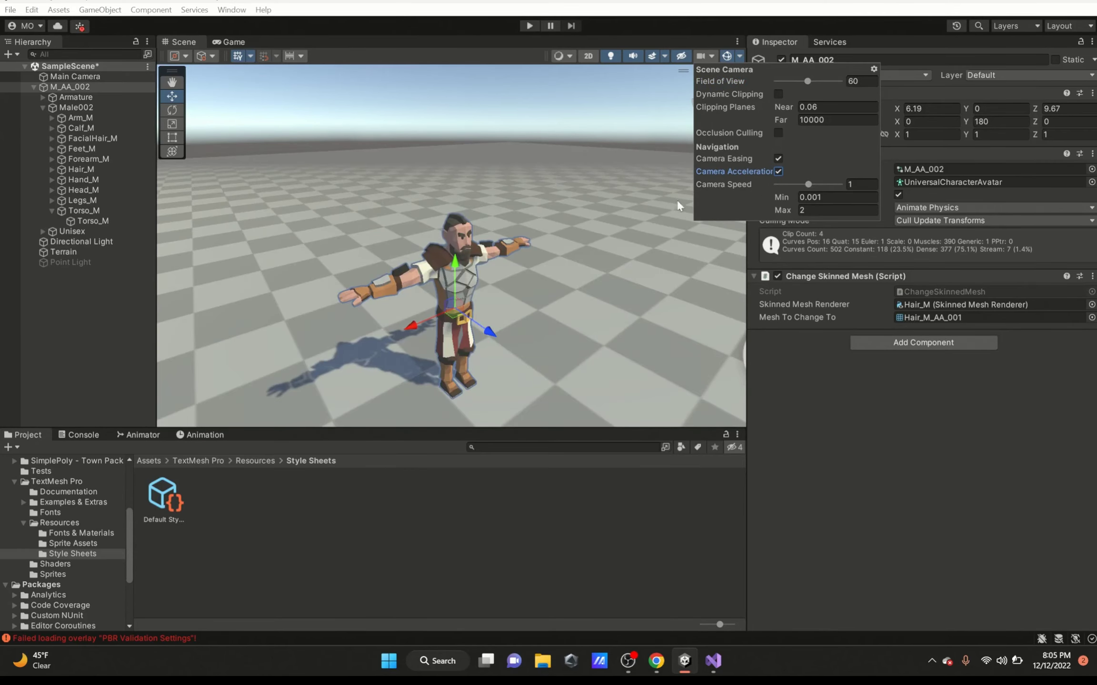
Step: Try scene camera speeds of 1.61 and 0.001 while zooming, and set the camera speed to 1.24
click(827, 187)
scroll(359, 281, up, 4)
scroll(370, 268, down, 8)
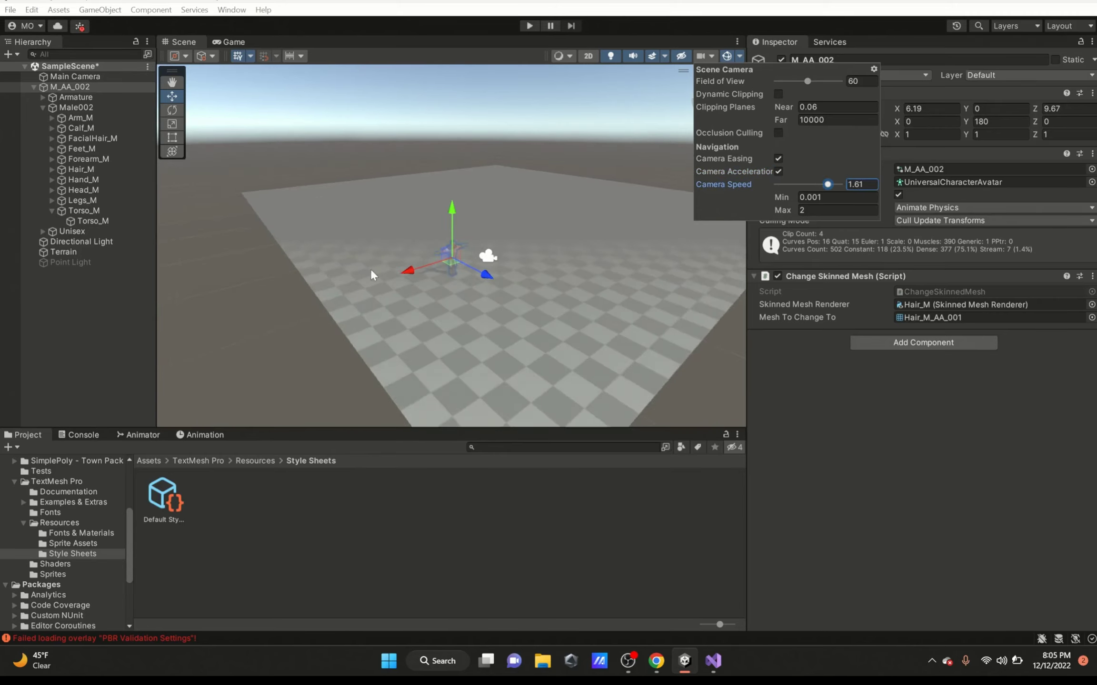
click(775, 185)
scroll(379, 298, up, 4)
scroll(393, 293, down, 4)
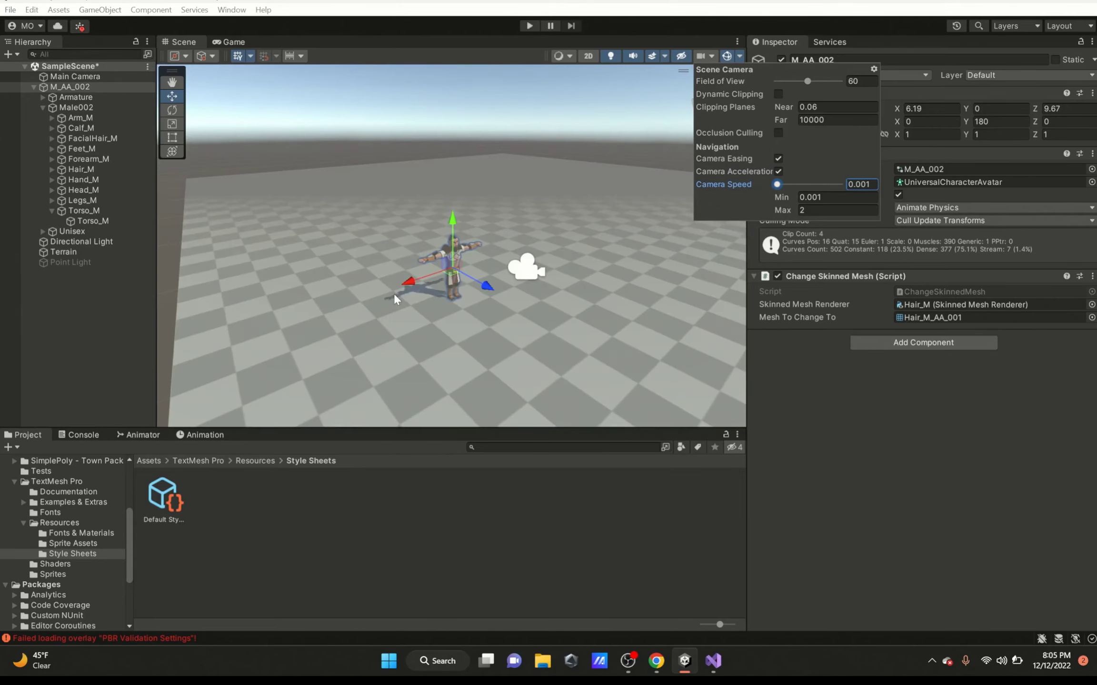
scroll(393, 293, up, 6)
click(817, 185)
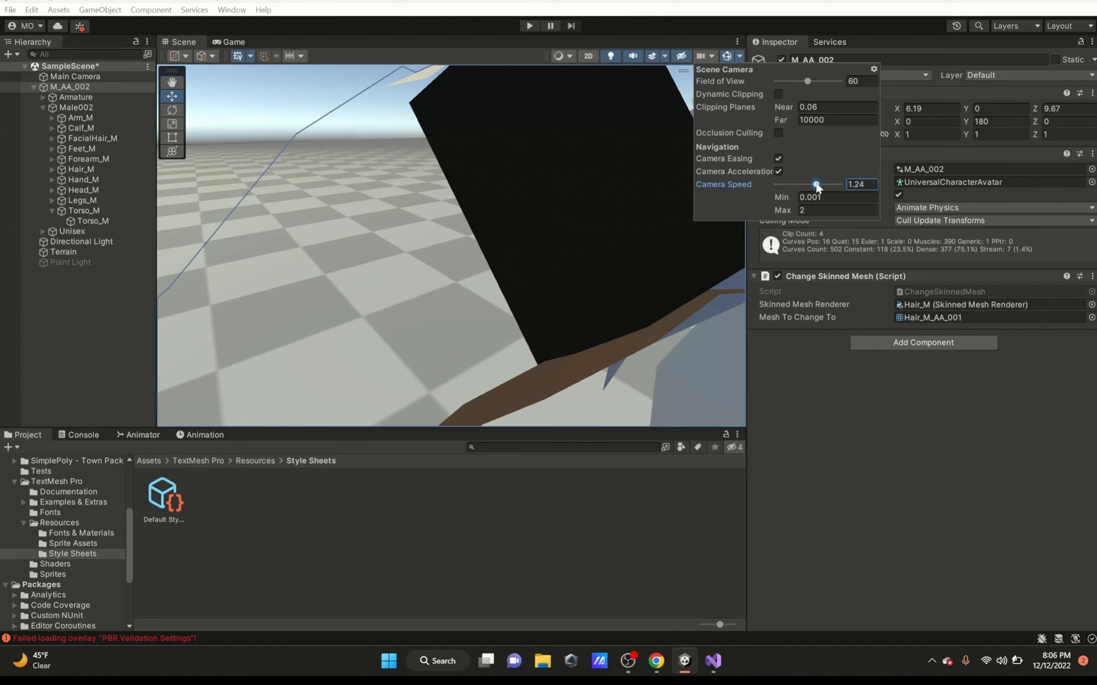
click(705, 57)
Step: Fly the Scene view camera toward and away from the character at different fly speeds, including 1.54x
scroll(461, 199, down, 5)
scroll(457, 195, down, 10)
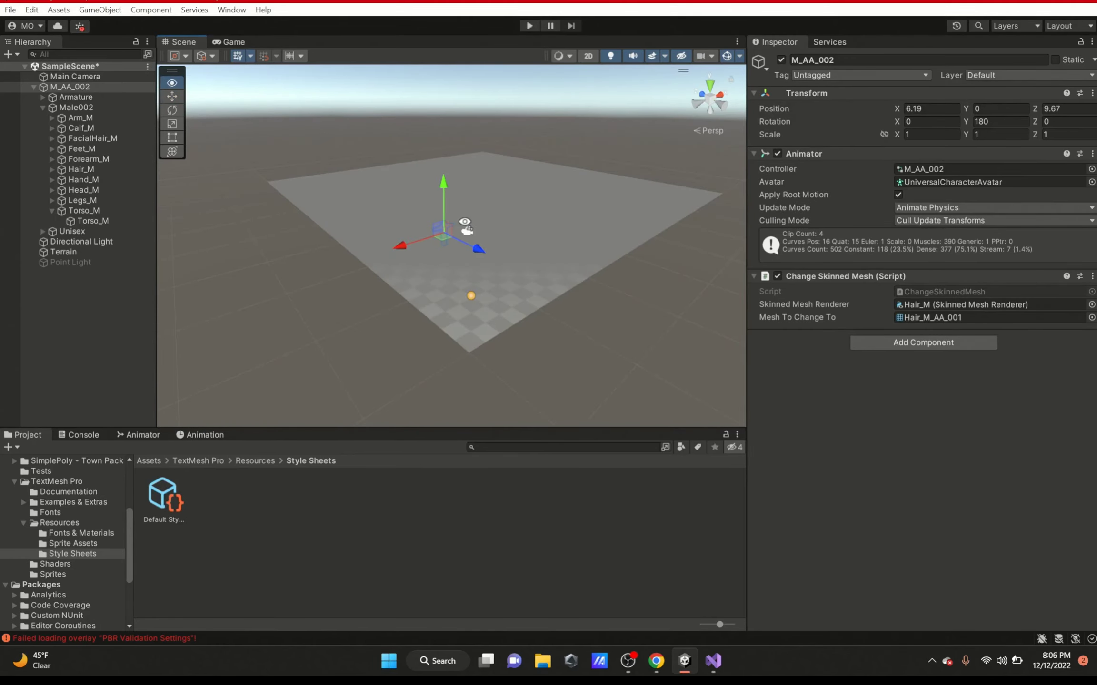
scroll(465, 222, up, 4)
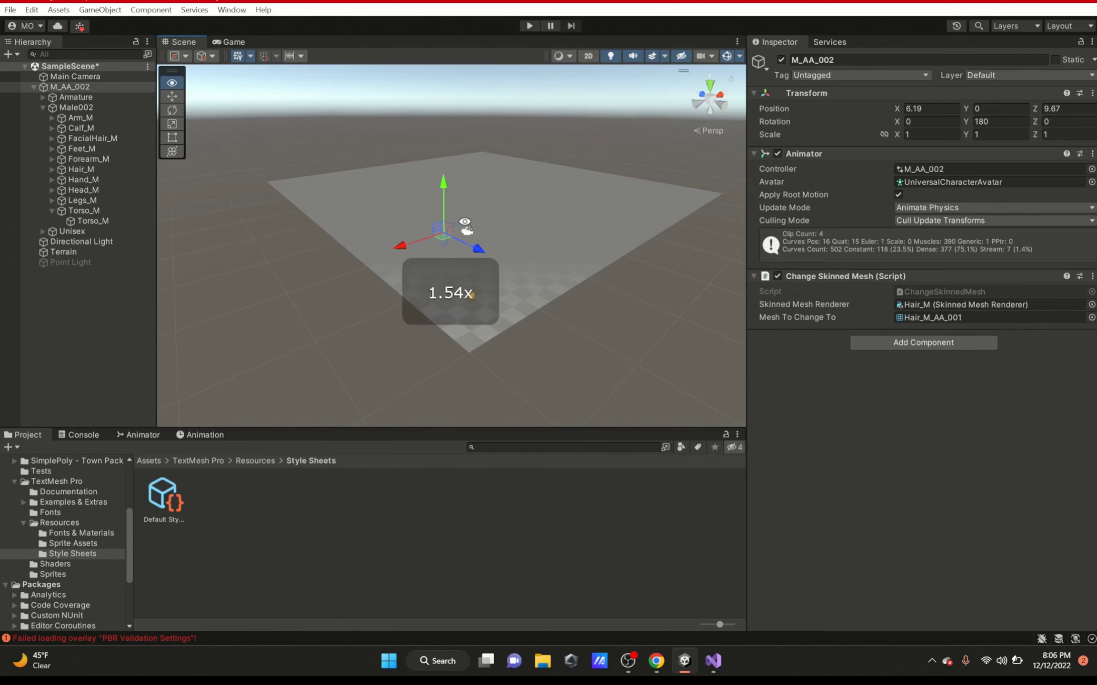
scroll(464, 222, down, 5)
key(w)
right_drag(464, 222, 466, 187)
scroll(488, 164, up, 5)
key(s)
scroll(494, 178, up, 8)
key(w)
key(w)
scroll(464, 185, down, 6)
key(s)
key(w)
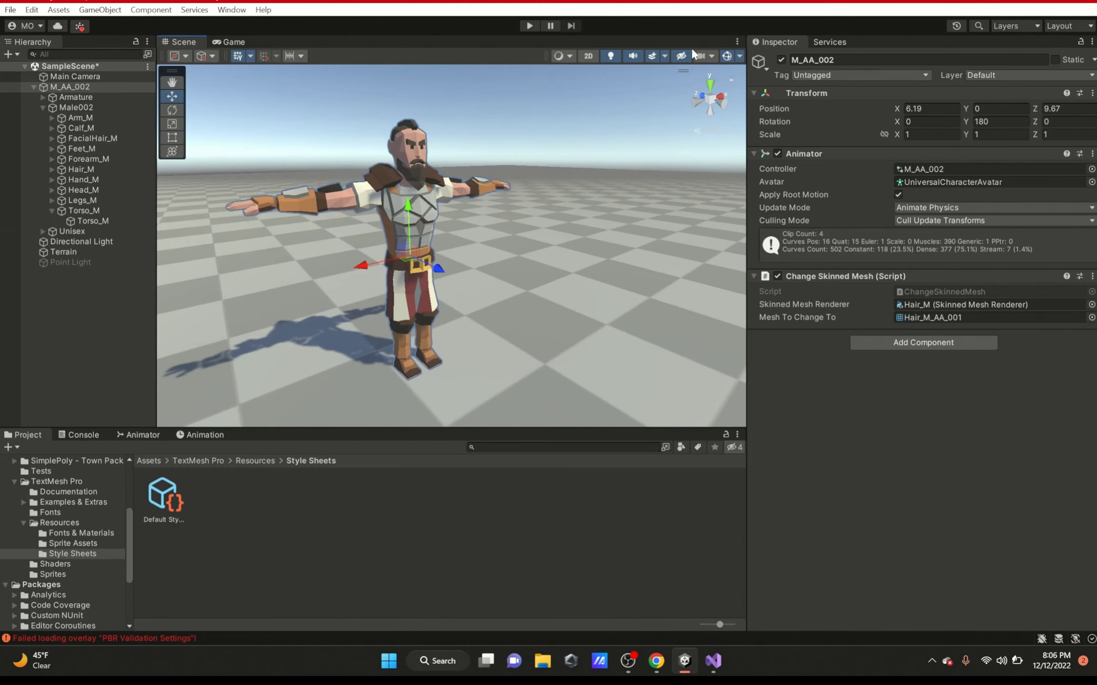
Step: Review the Scene view's gizmo list of scripts and built-in components, and enable Selection Wire
click(711, 55)
click(740, 56)
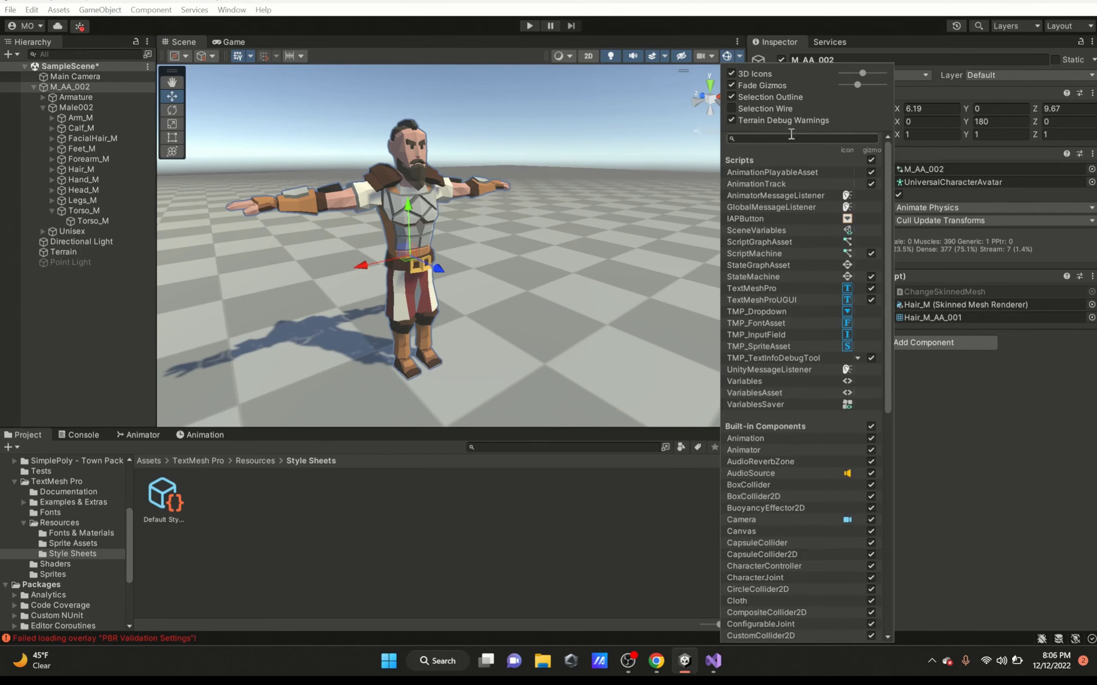
scroll(791, 209, down, 5)
scroll(791, 206, down, 10)
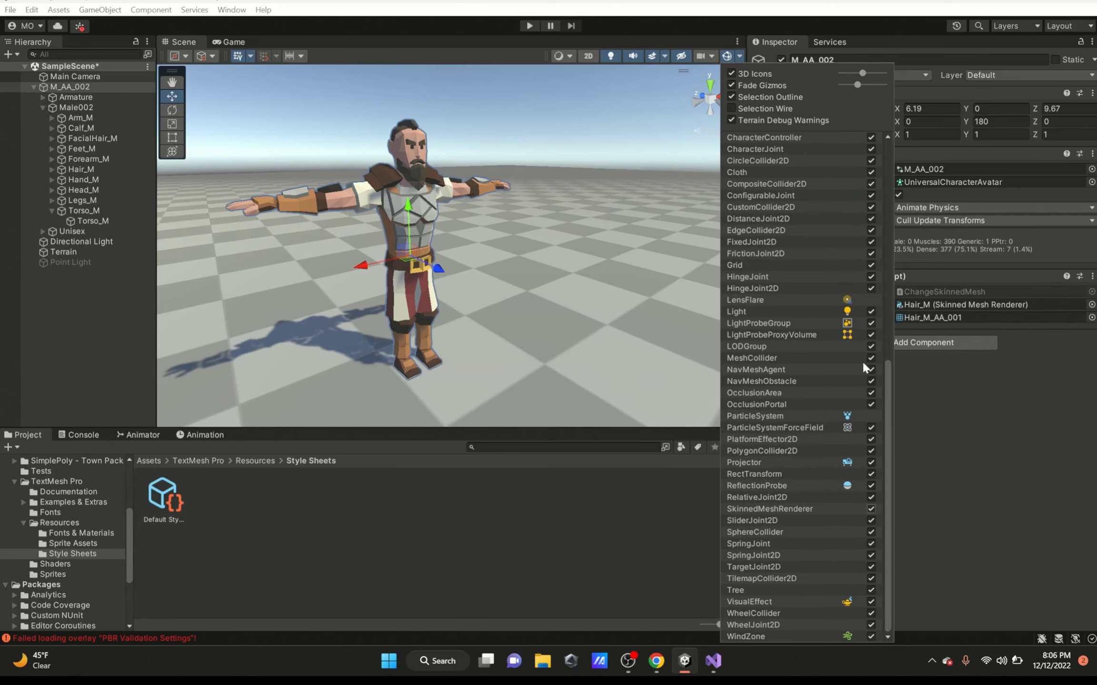
scroll(862, 361, up, 20)
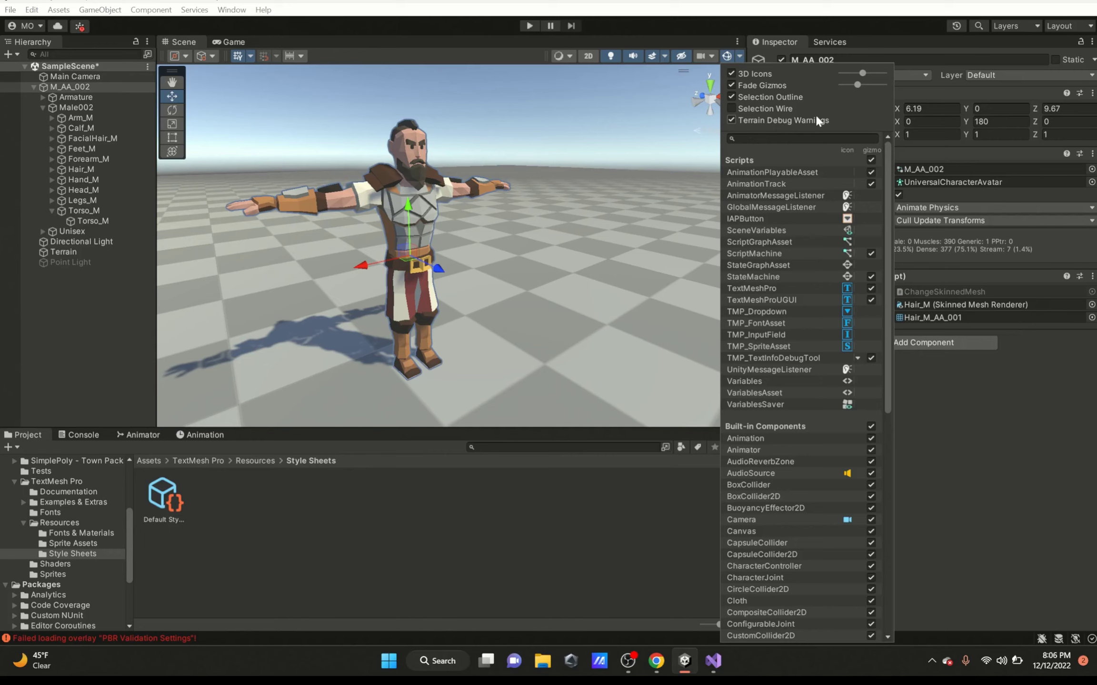
click(731, 108)
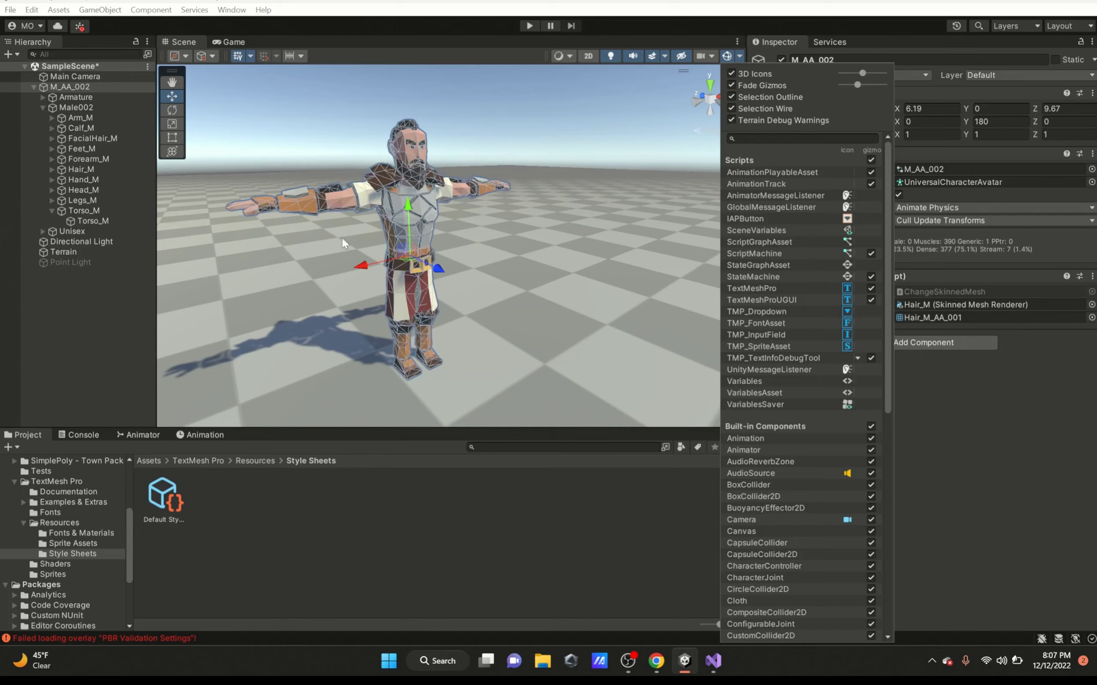
Step: Select the terrain in the scene, reopen the gizmo settings, and clear the selection
click(376, 307)
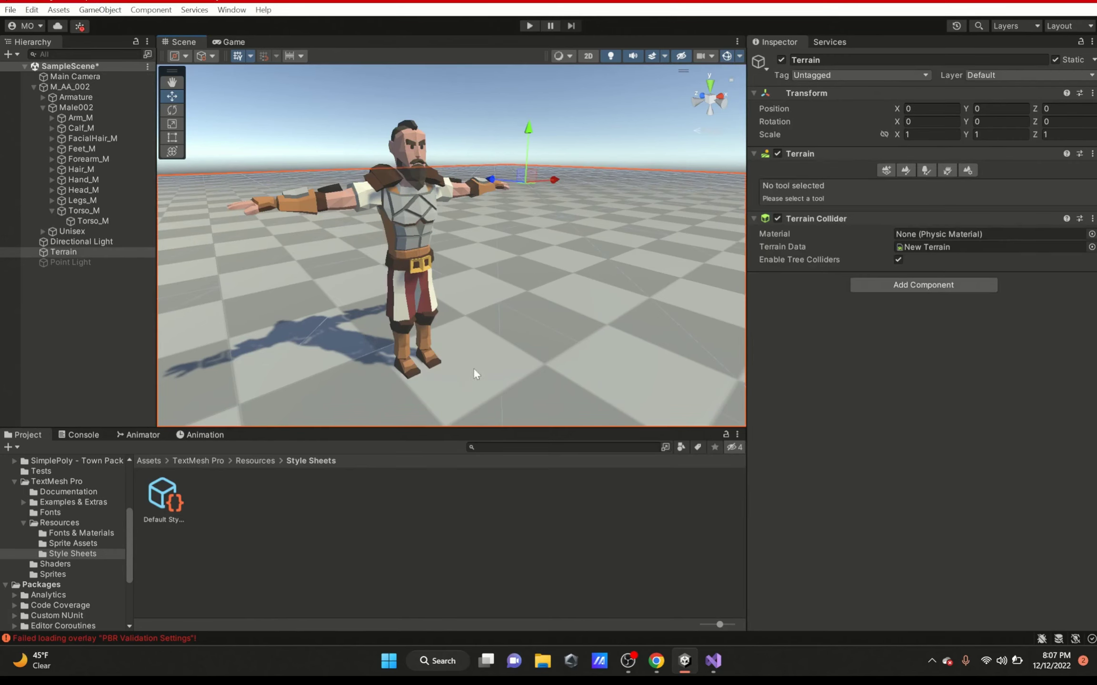
click(395, 185)
click(739, 55)
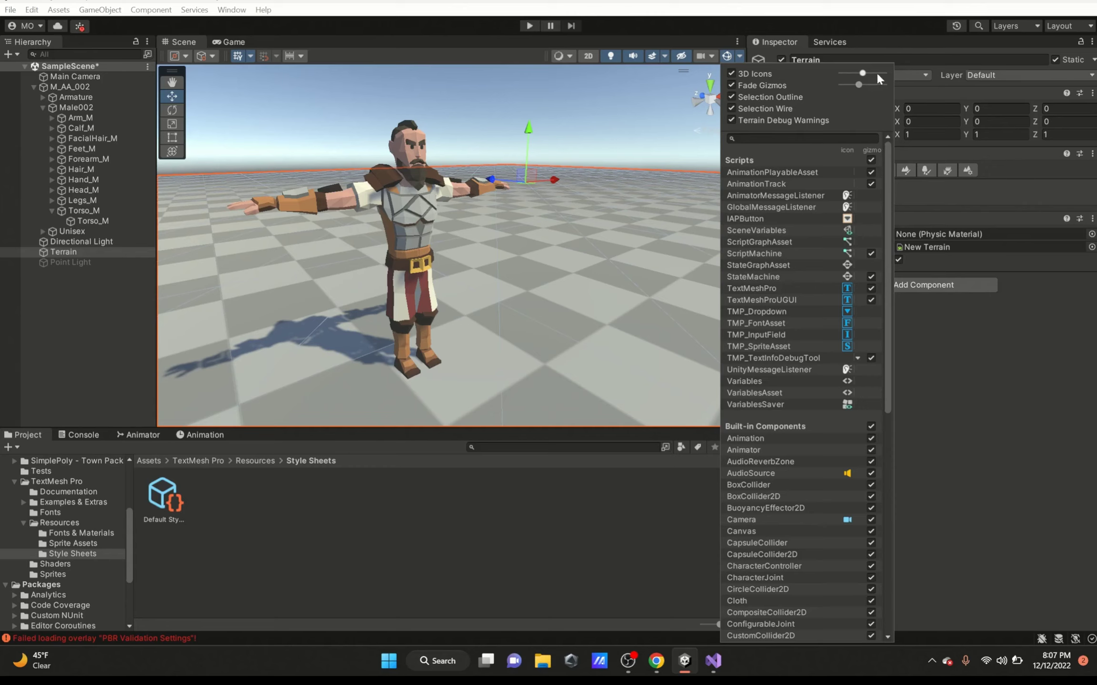
click(100, 330)
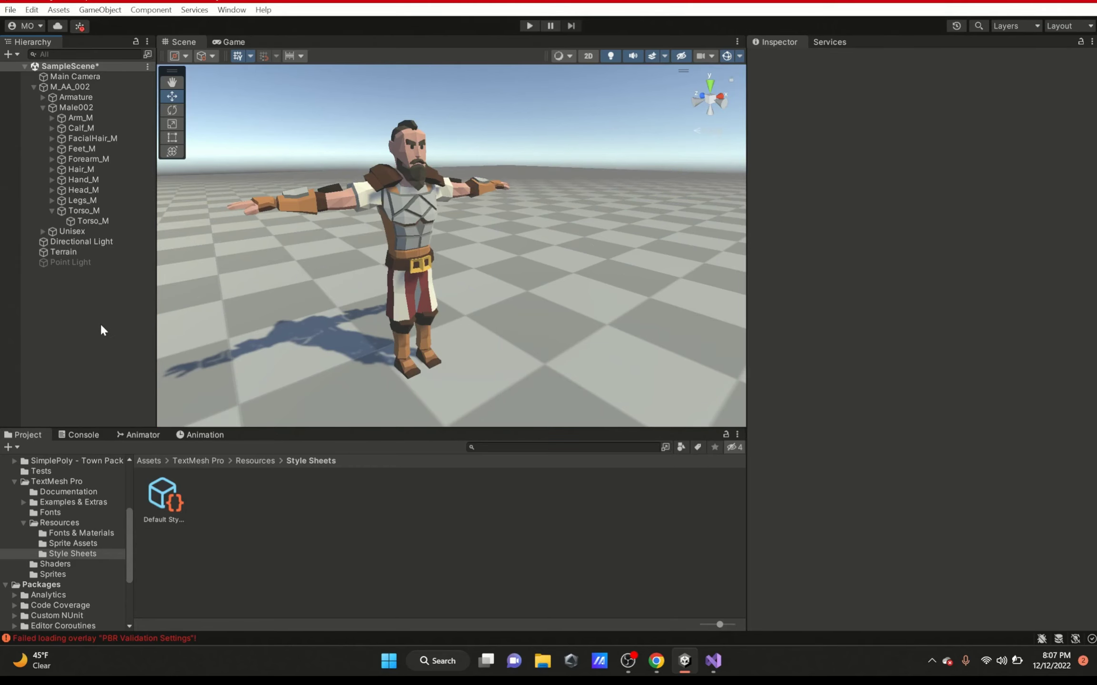